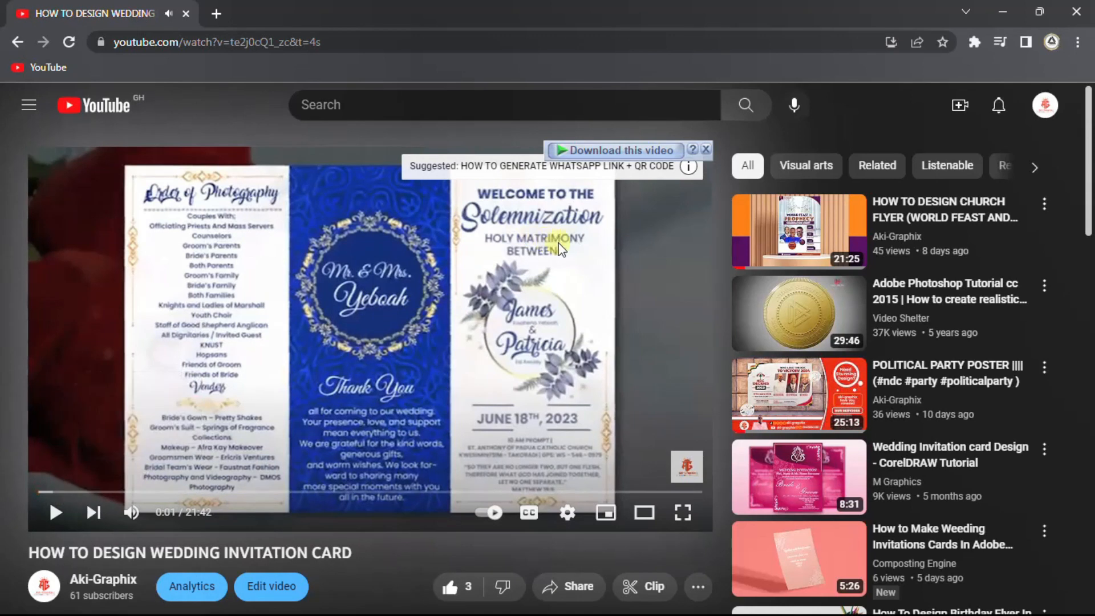
# Play a few seconds of the open wedding invitation card video, pause it, and return to the channel's video list
pyautogui.click(707, 149)
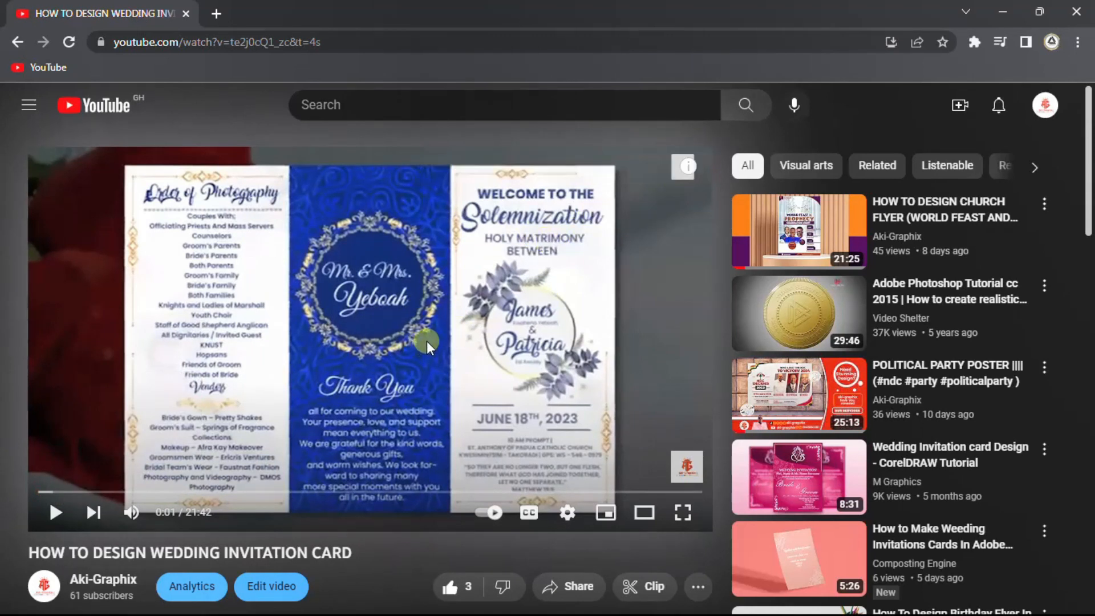
pyautogui.click(429, 338)
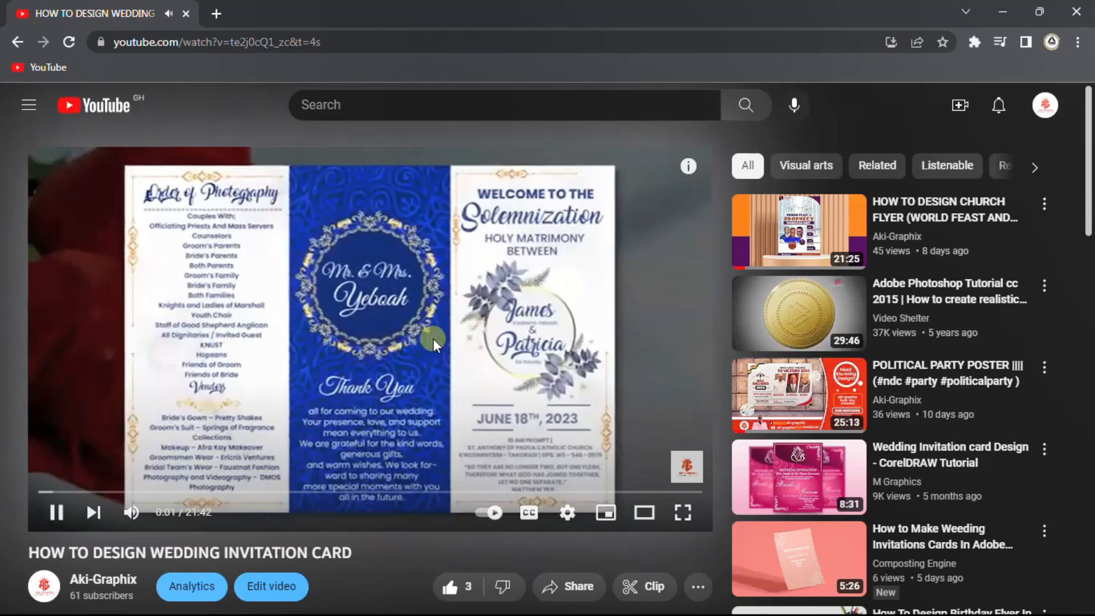
pyautogui.scroll(-3, 433, 337)
pyautogui.scroll(1, 435, 334)
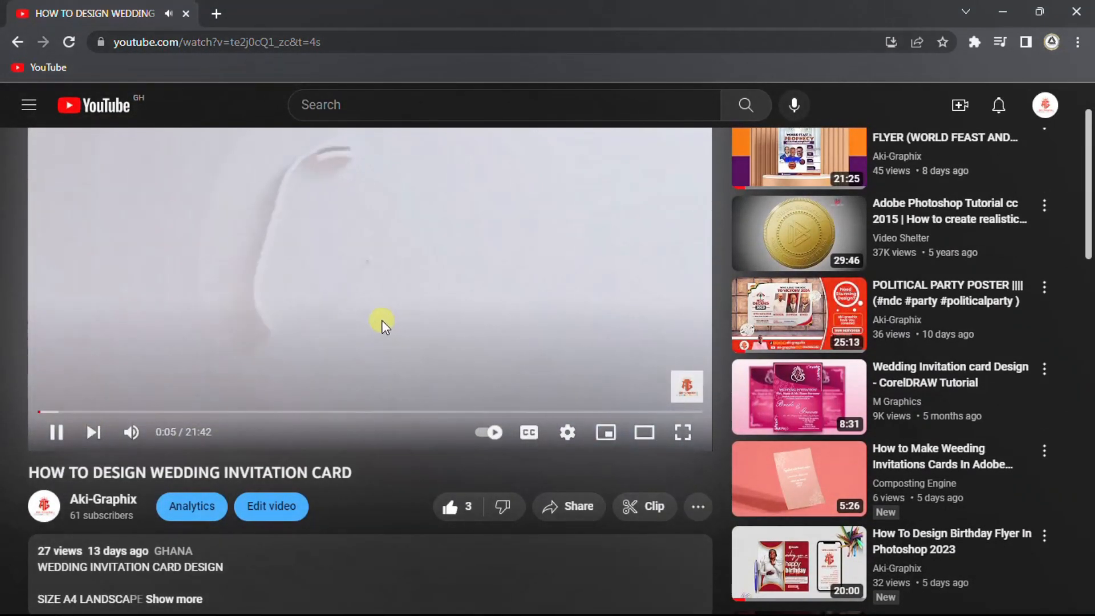
pyautogui.click(381, 319)
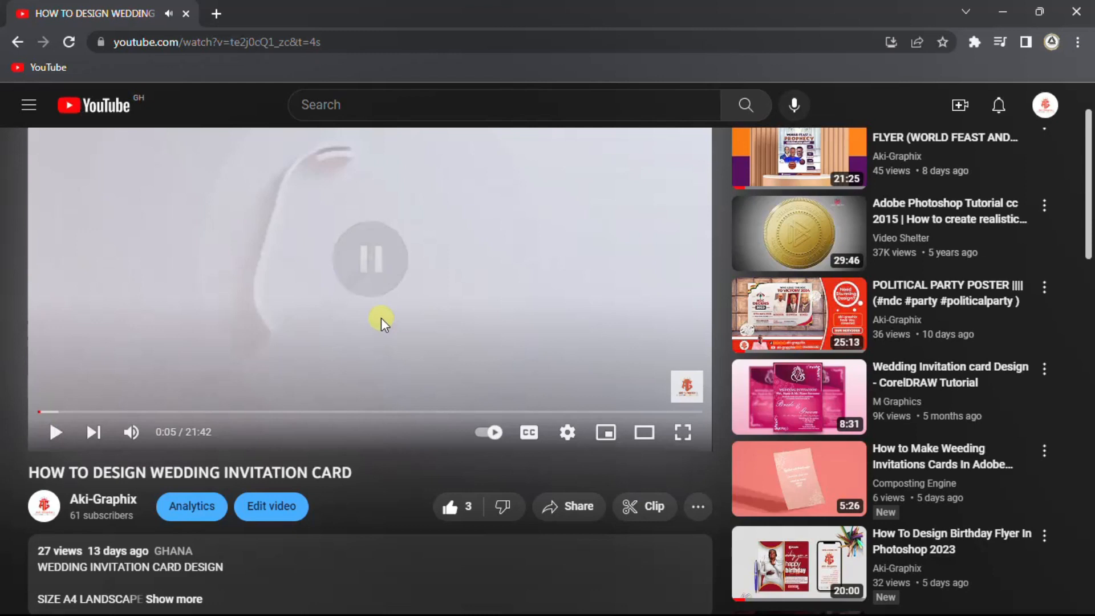
pyautogui.click(7, 44)
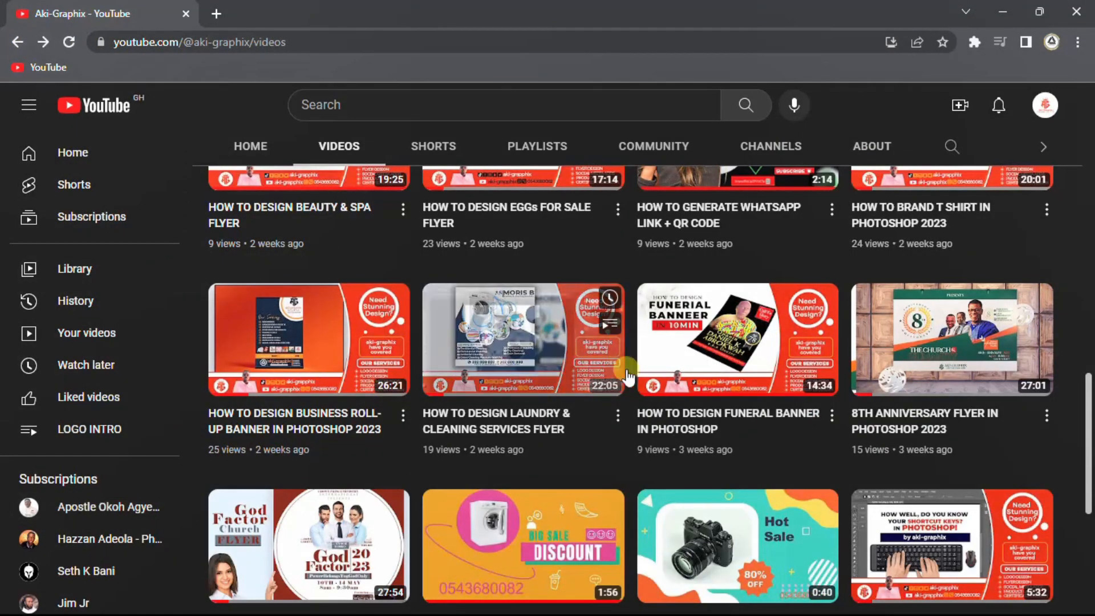
# Open the 29:47 "HOW TO DESIGN WEDDING INVITATION CARD" video from the channel list, preview it briefly, and return to the list
pyautogui.scroll(-5, 649, 392)
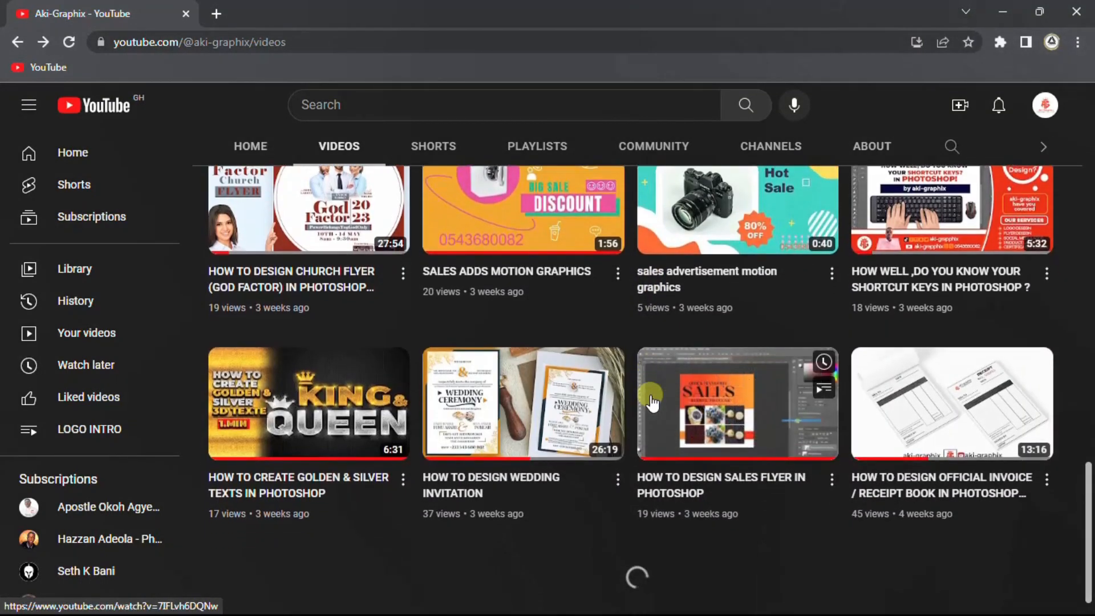
pyautogui.click(523, 425)
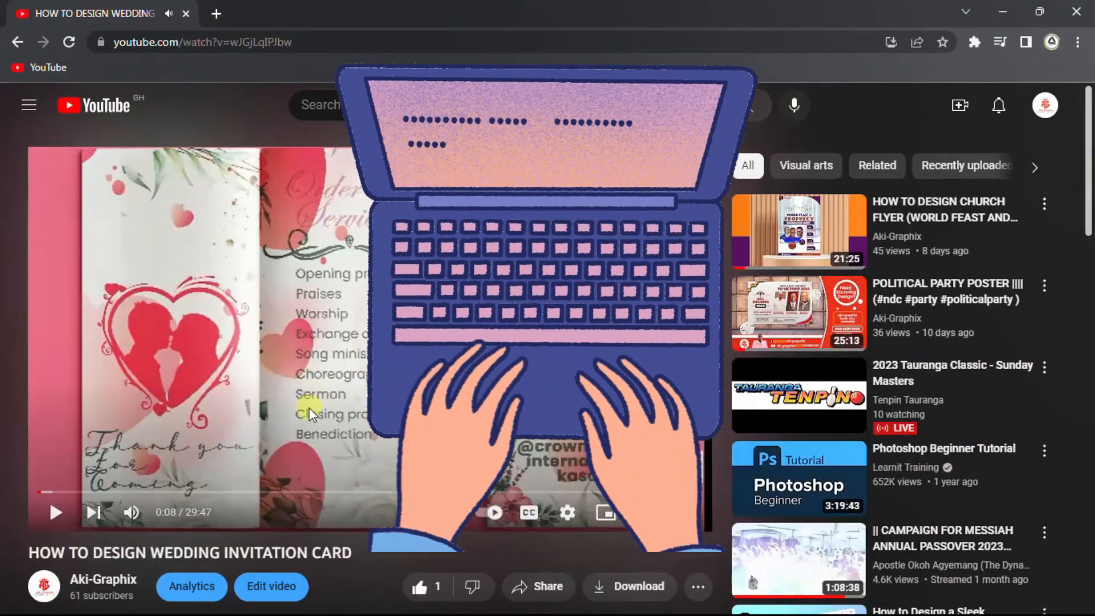
pyautogui.click(292, 416)
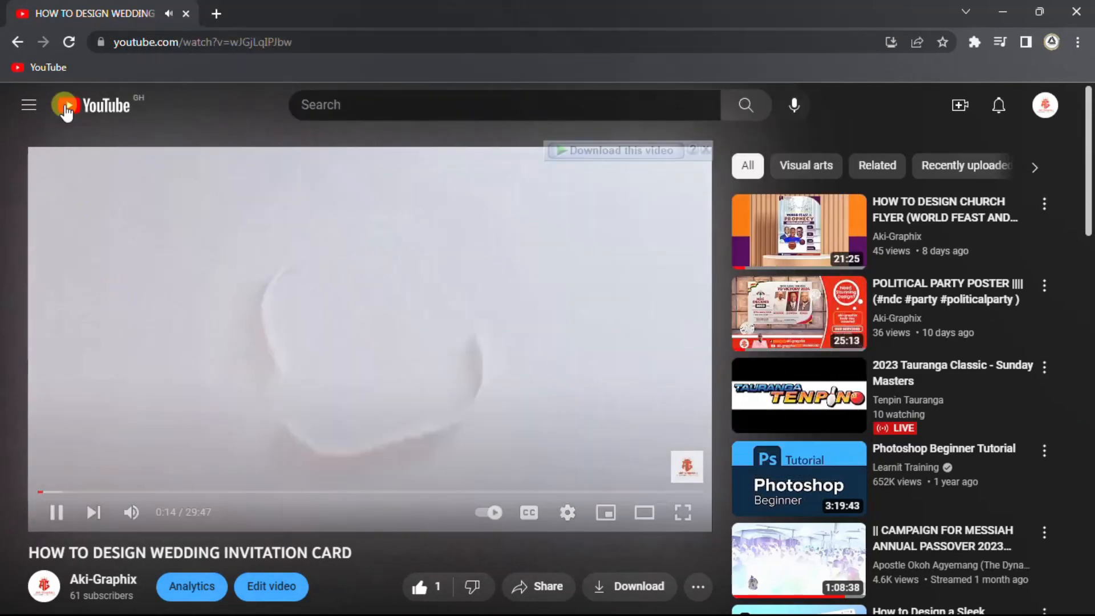
pyautogui.click(17, 43)
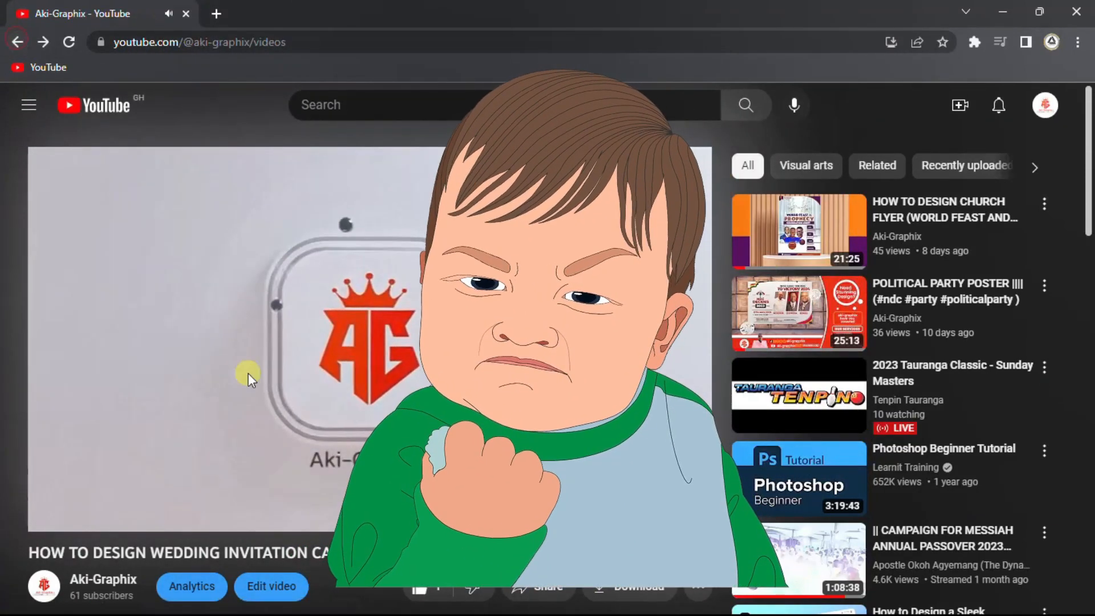
# Find the pink-background wedding invitation card video among the channel's videos, preview it from the beginning, and return to the list
pyautogui.scroll(-2, 673, 296)
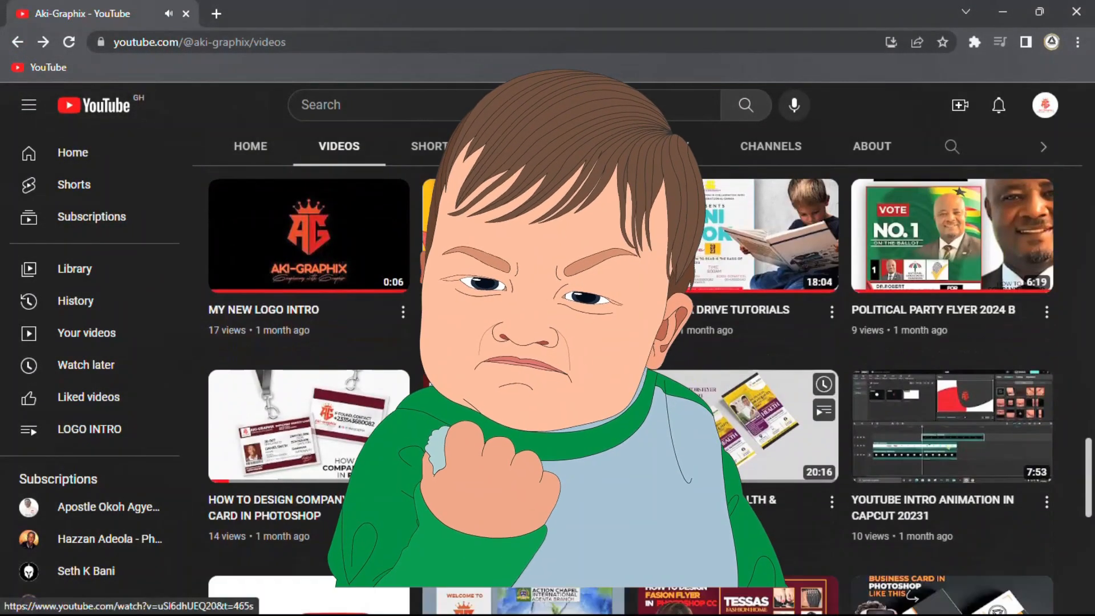
pyautogui.scroll(2, 570, 426)
pyautogui.scroll(6, 569, 425)
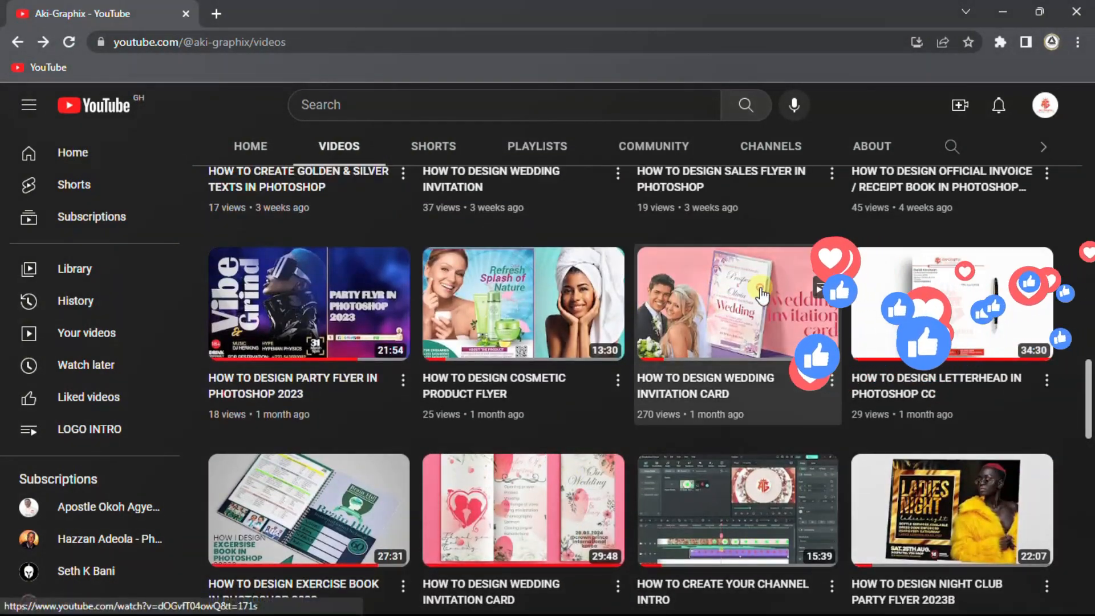
pyautogui.click(762, 296)
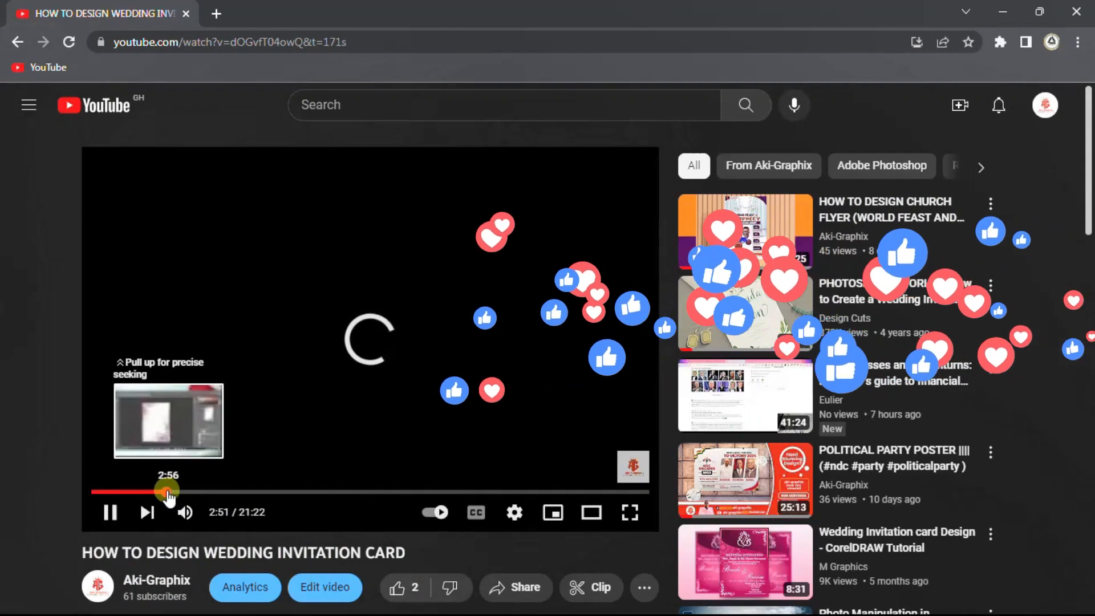
pyautogui.moveTo(167, 492); pyautogui.dragTo(19, 597)
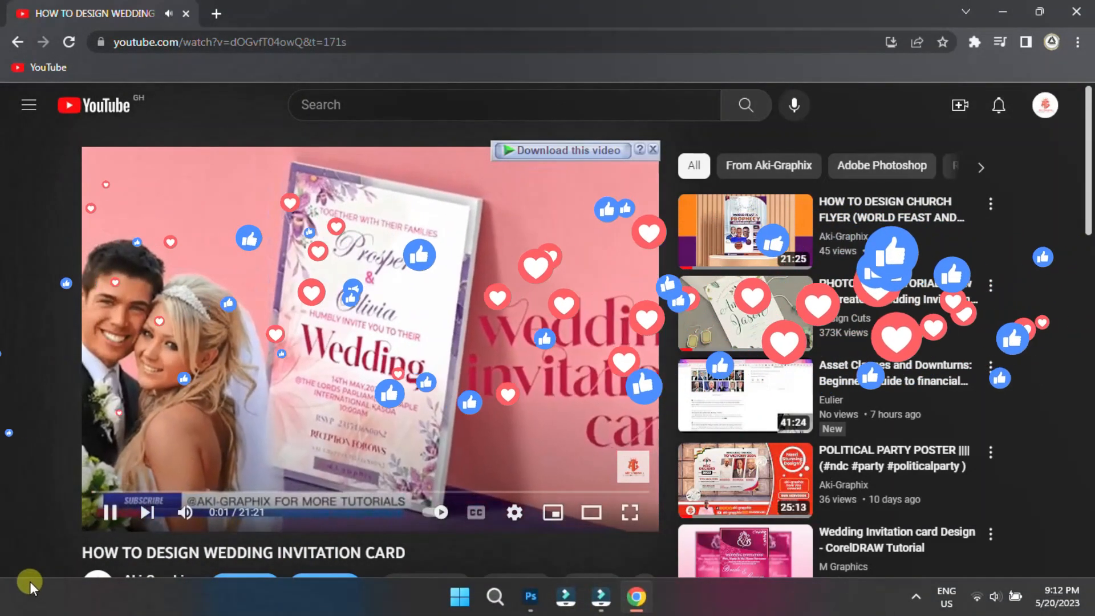
pyautogui.press('space')
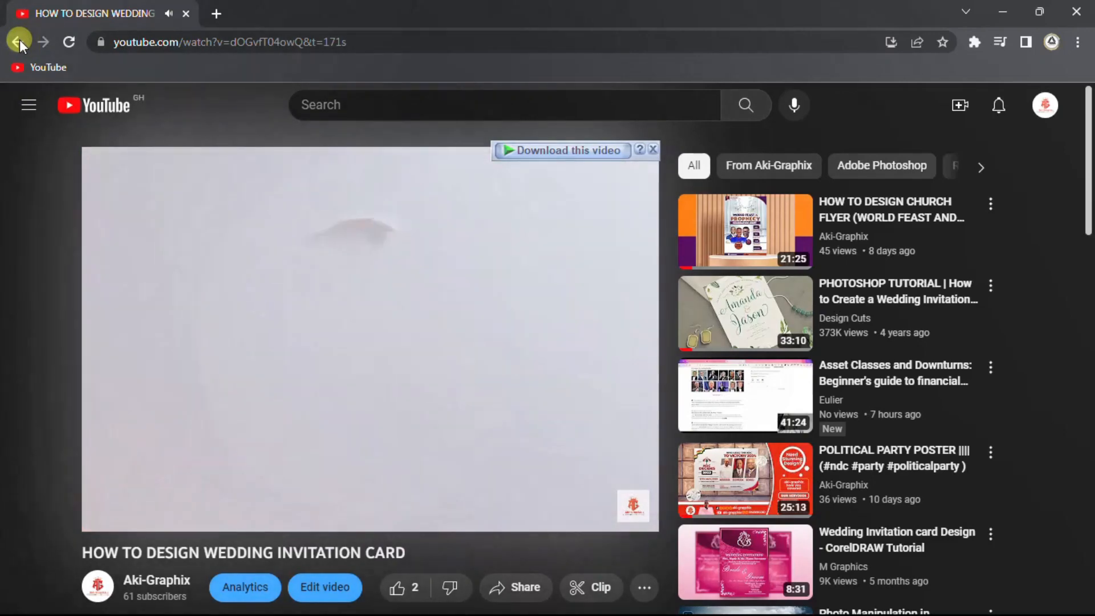
pyautogui.click(18, 41)
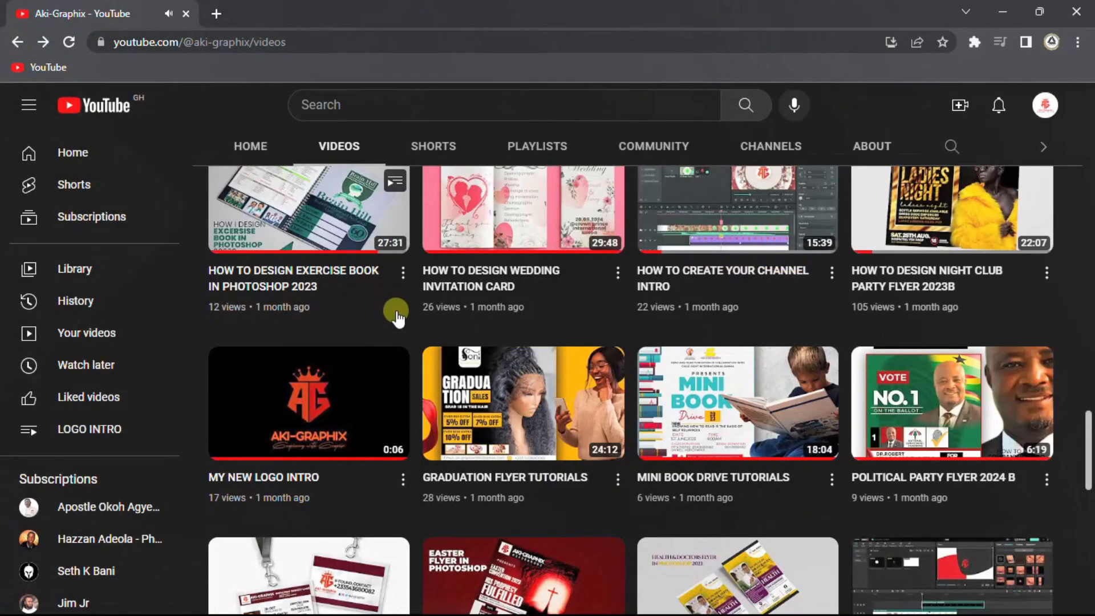
# Browse the channel's videos back to the latest uploads, preview "How To Design Birthday Flyer In Photoshop 2023", and return to the list
pyautogui.scroll(4, 570, 399)
pyautogui.scroll(5, 578, 405)
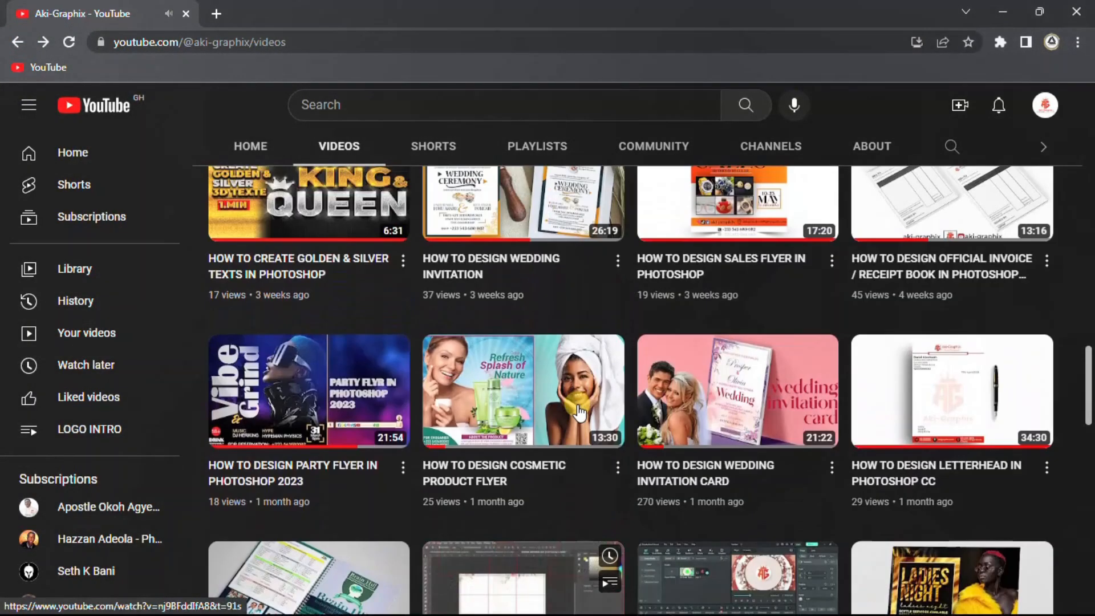
pyautogui.scroll(7, 577, 405)
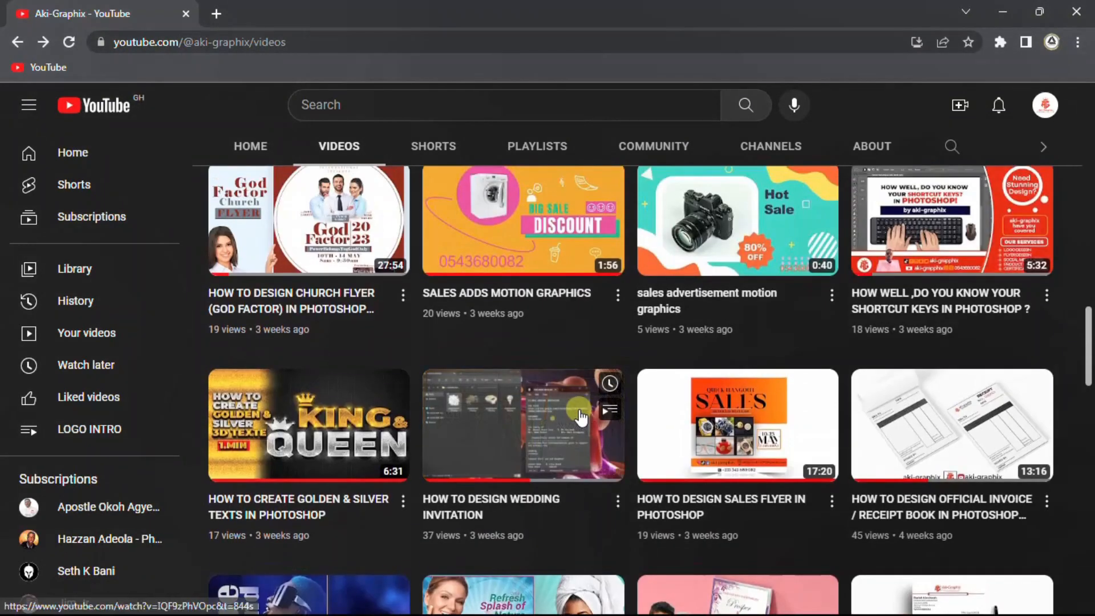
pyautogui.scroll(6, 582, 420)
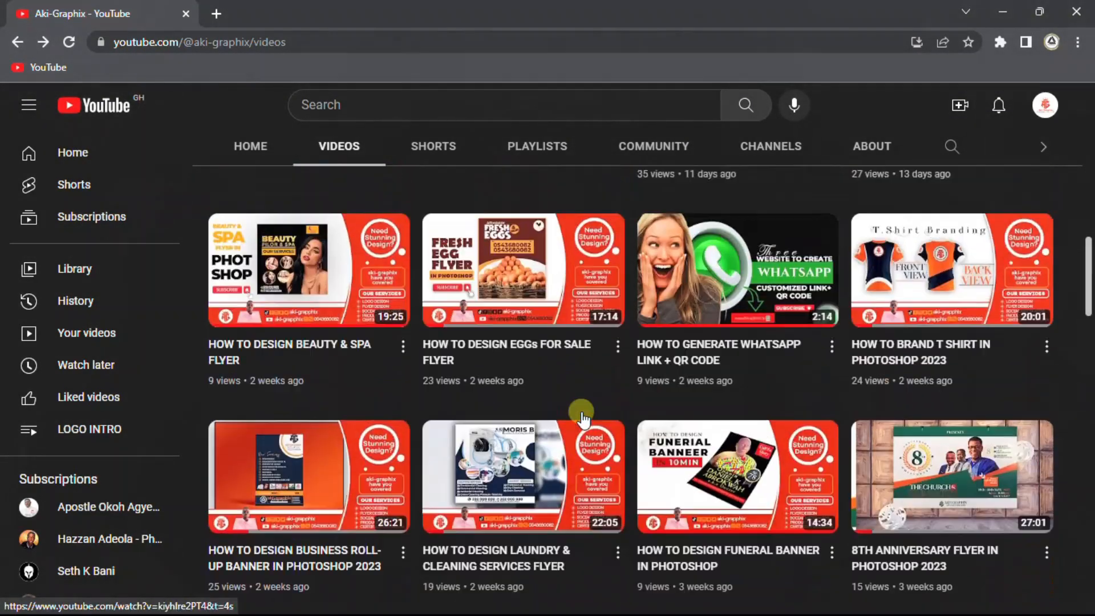
pyautogui.scroll(5, 581, 421)
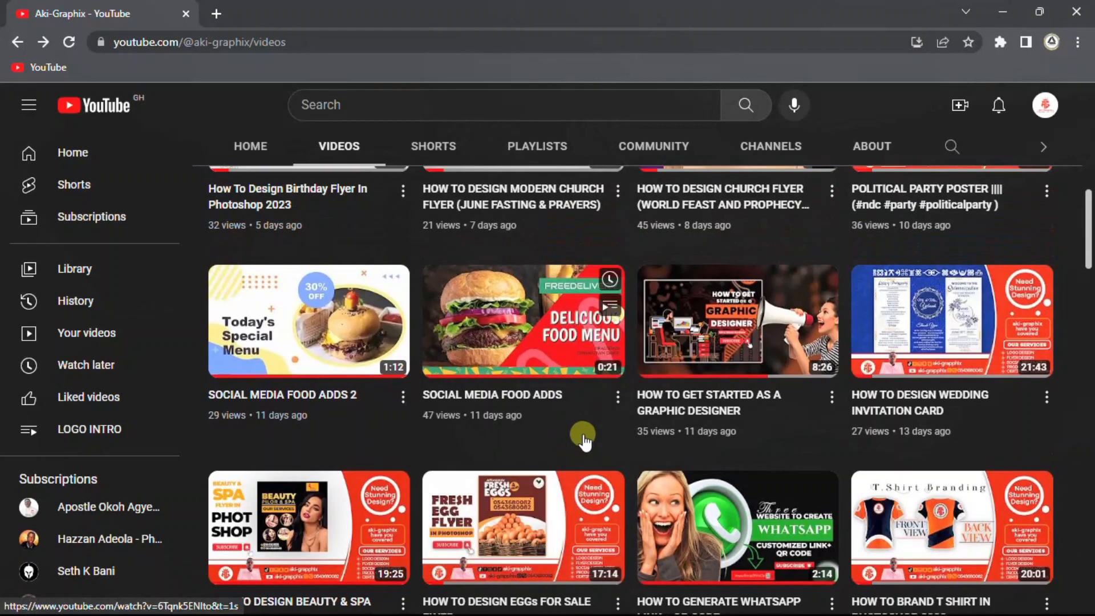
pyautogui.scroll(5, 588, 450)
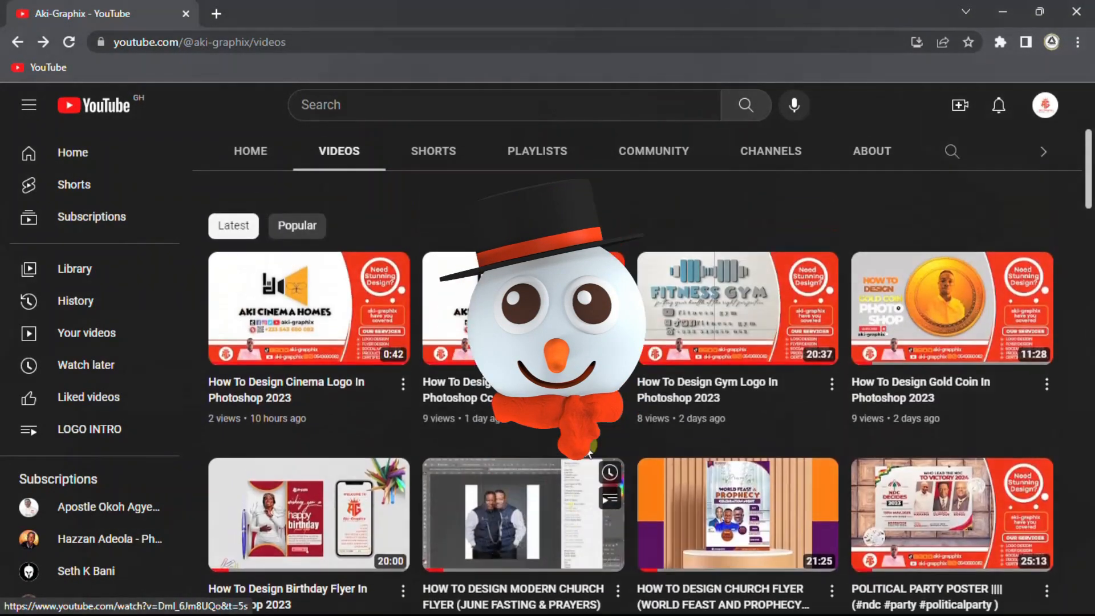
pyautogui.scroll(-3, 564, 463)
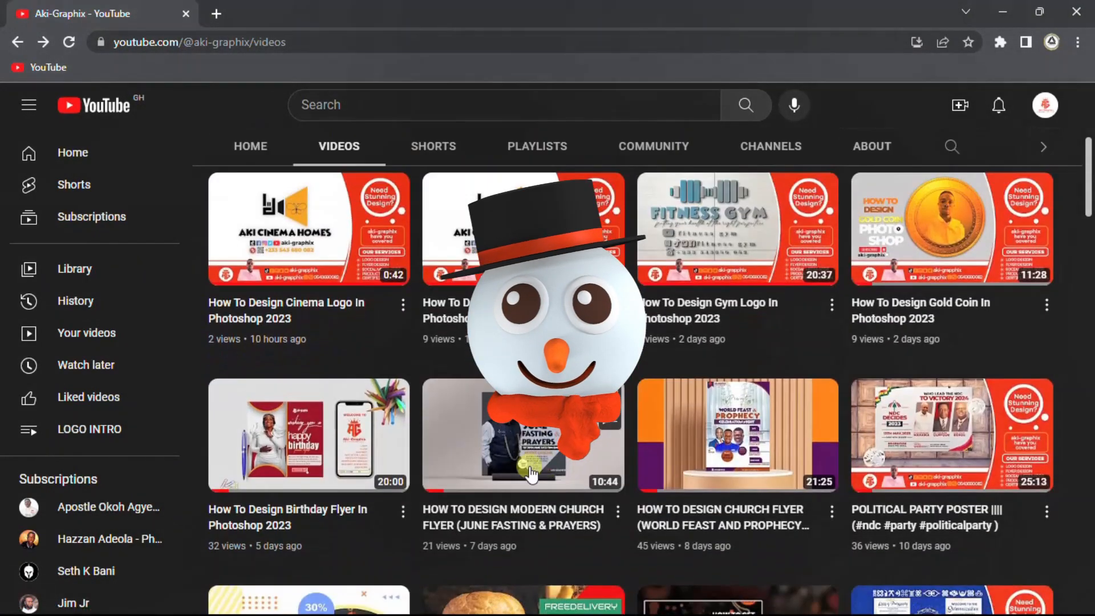
pyautogui.click(563, 463)
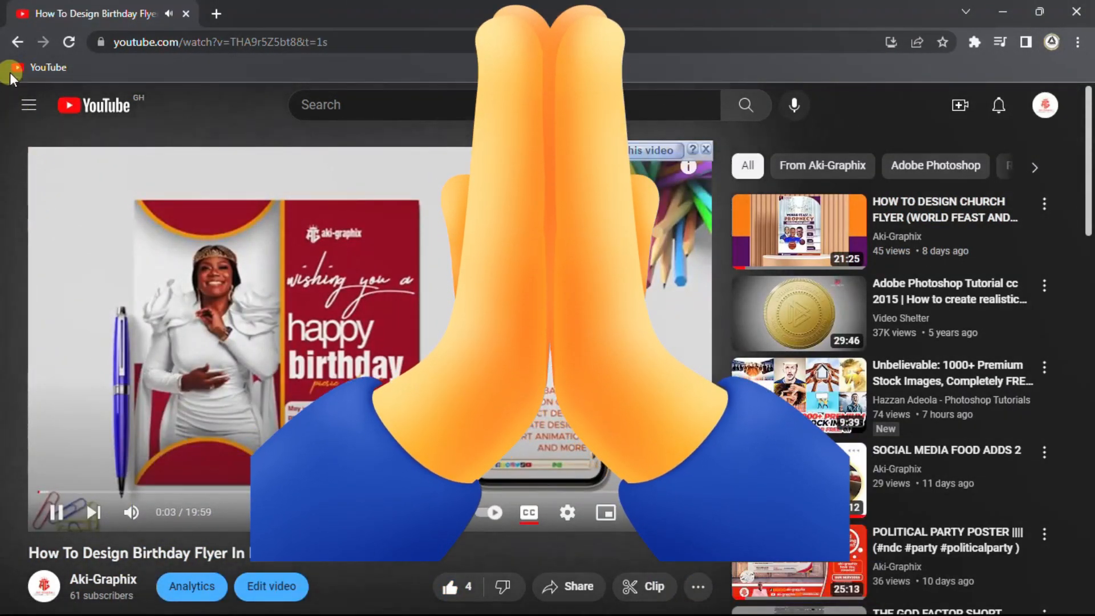
pyautogui.click(17, 42)
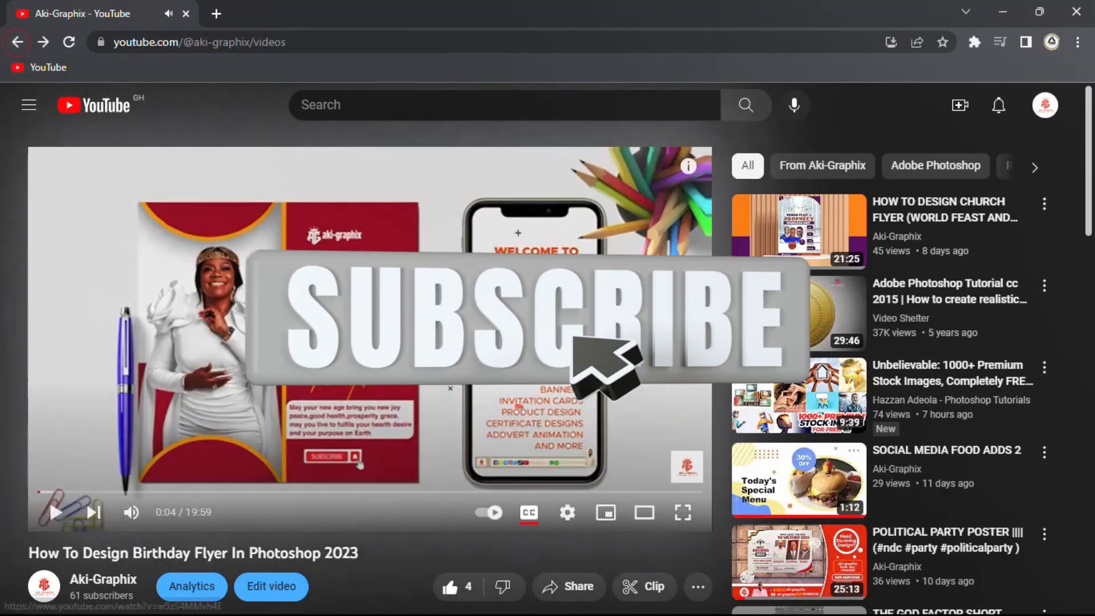
# Open the World Feast and Prophecy church flyer video, restart it from the beginning to show the design, and leave the video
pyautogui.scroll(4, 698, 398)
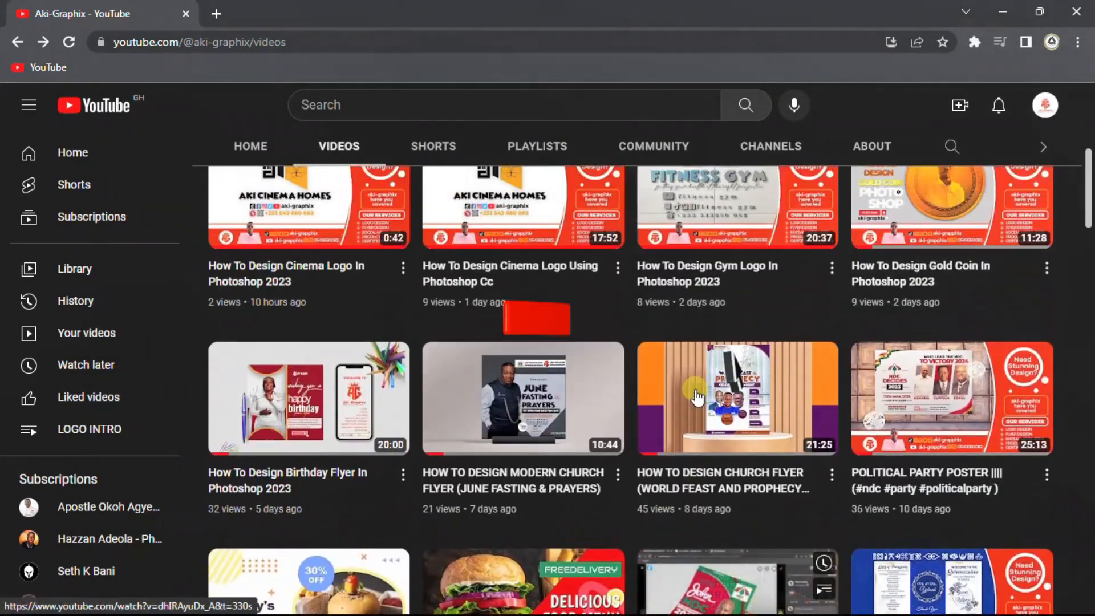
pyautogui.scroll(3, 697, 394)
pyautogui.scroll(-1, 741, 342)
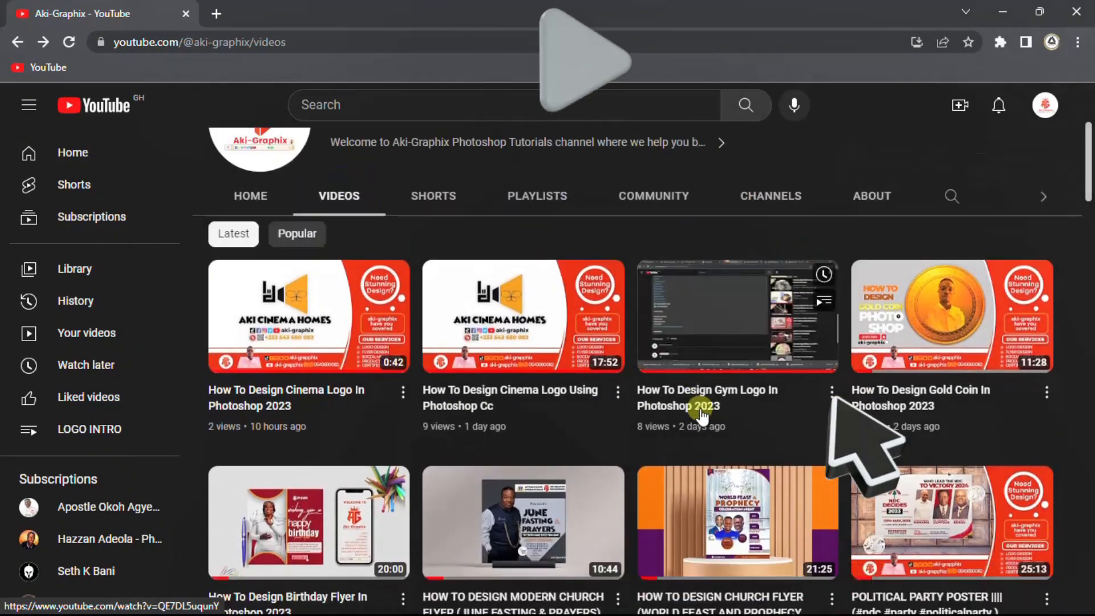
pyautogui.click(729, 528)
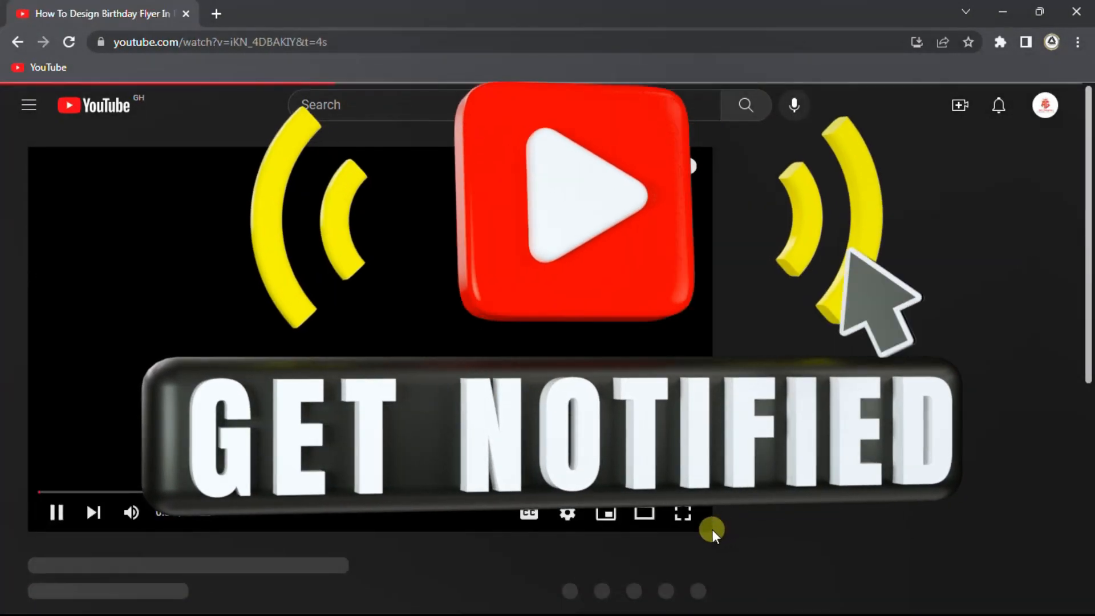
pyautogui.moveTo(153, 512)
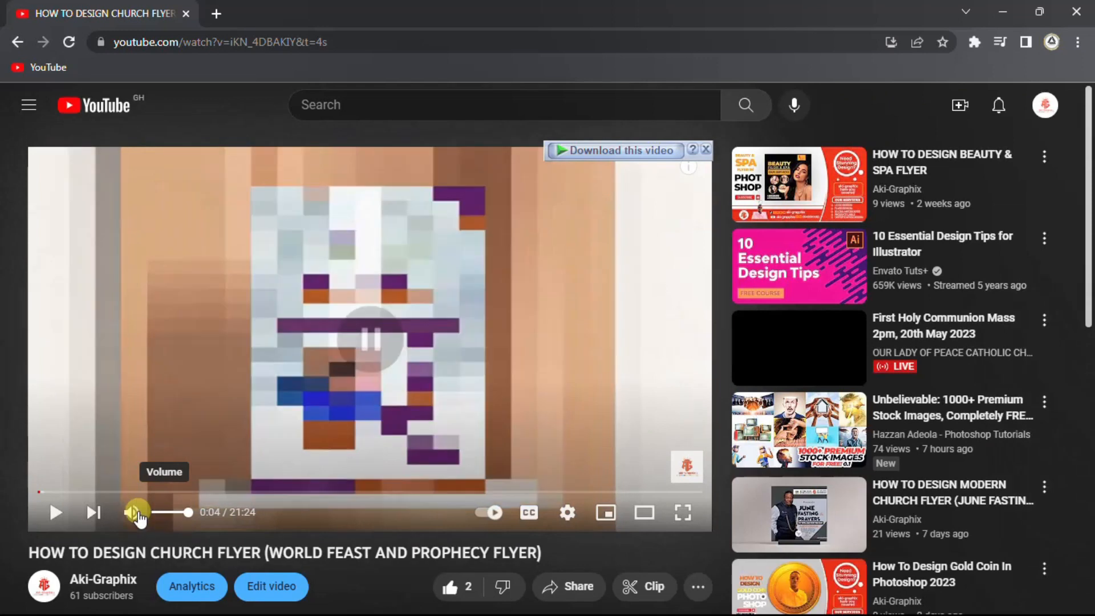
pyautogui.moveTo(38, 492); pyautogui.dragTo(26, 500)
pyautogui.press('space')
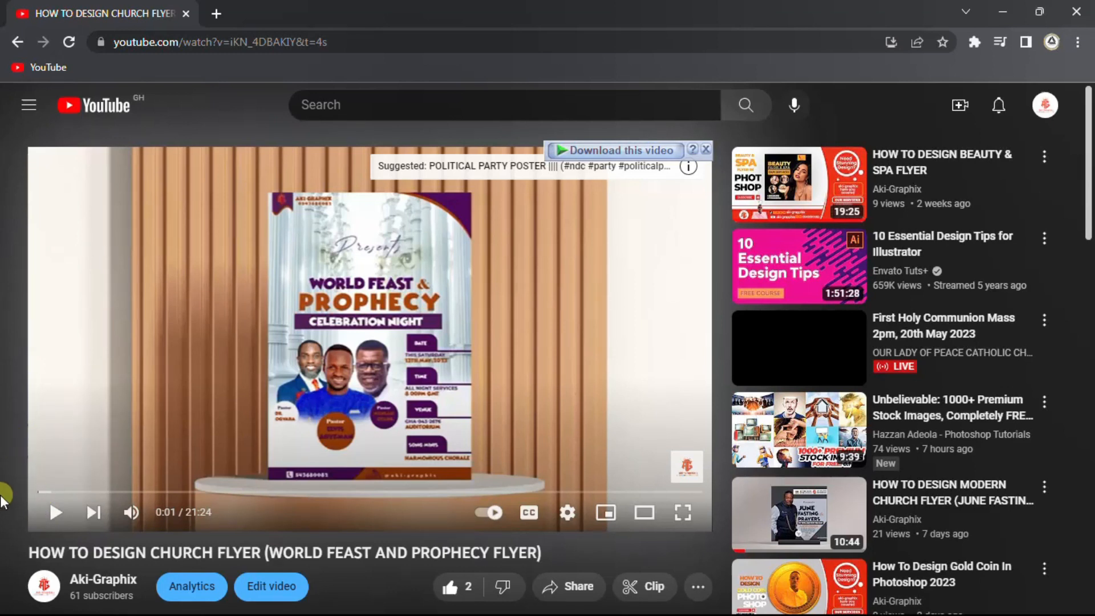
pyautogui.click(31, 42)
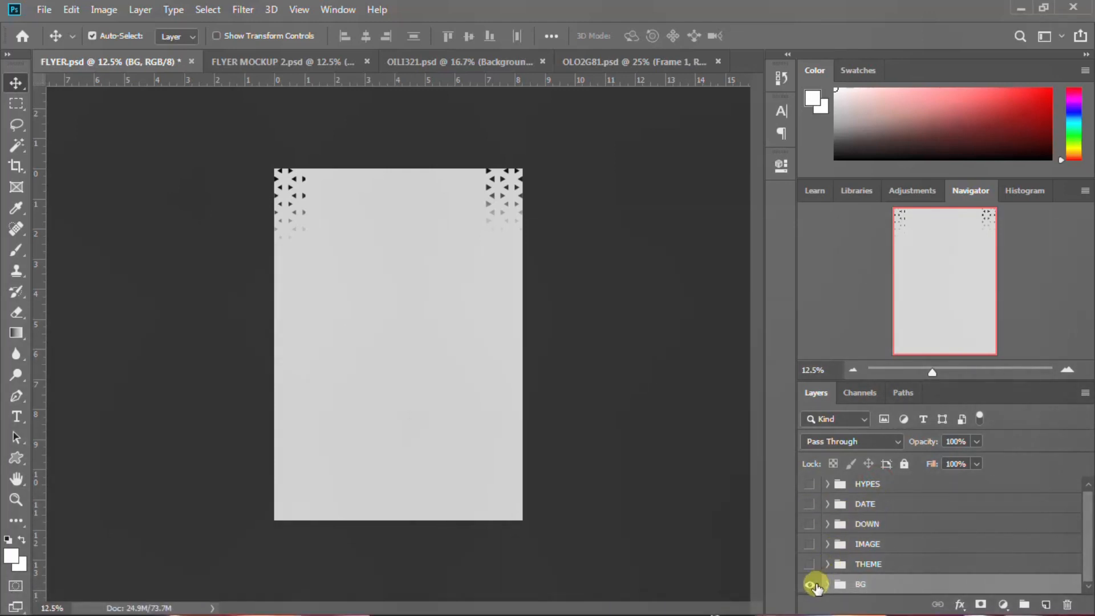
# In Photoshop's FLYER.psd, toggle the BG group's visibility off and on and expand the group to examine its layers
pyautogui.click(809, 585)
pyautogui.click(810, 584)
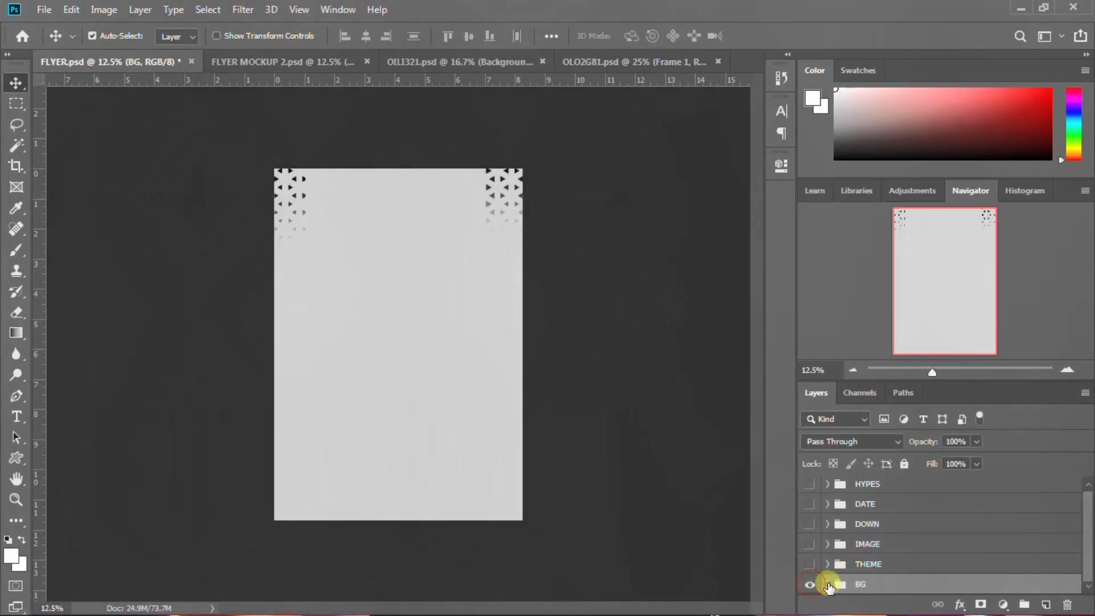
pyautogui.click(827, 584)
pyautogui.scroll(-3, 847, 579)
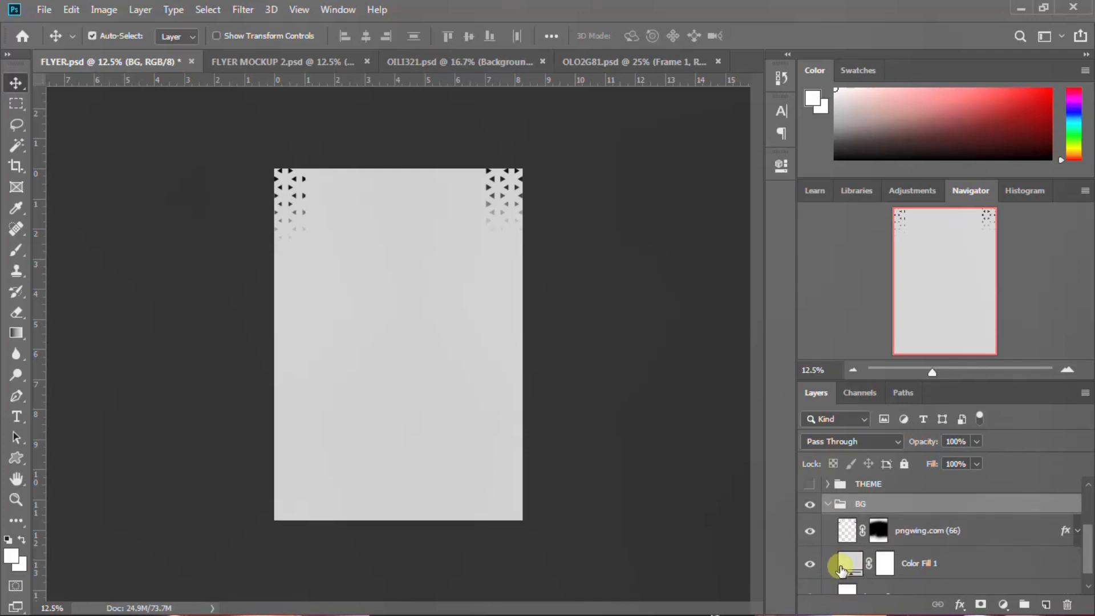
# Examine the hex colour code of the Color Fill 1 layer in the BG group and close the colour picker
pyautogui.click(850, 569)
pyautogui.doubleClick(850, 569)
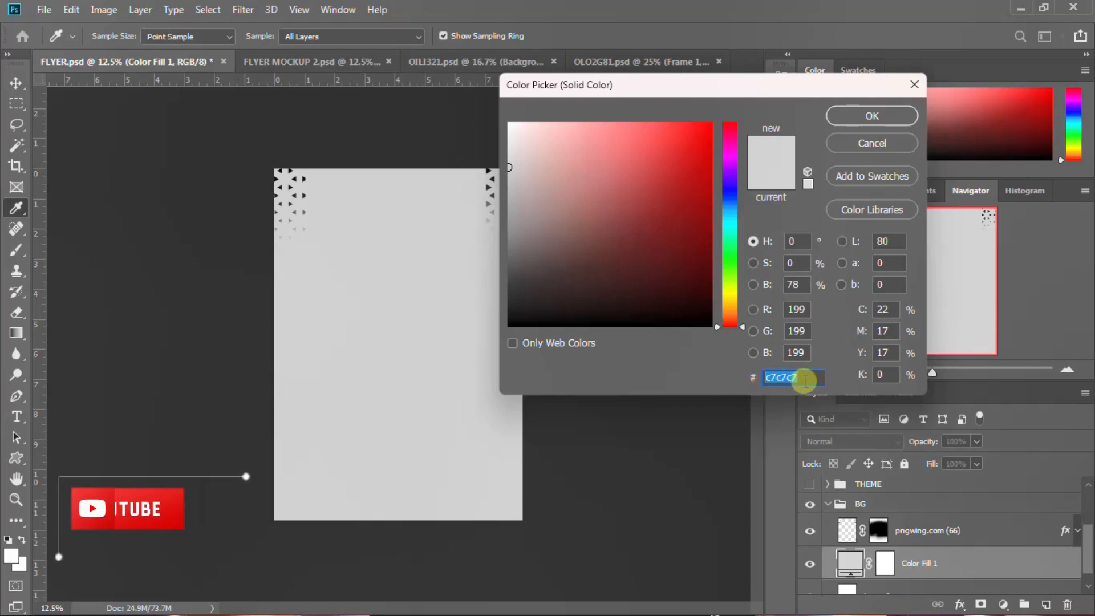
pyautogui.click(871, 117)
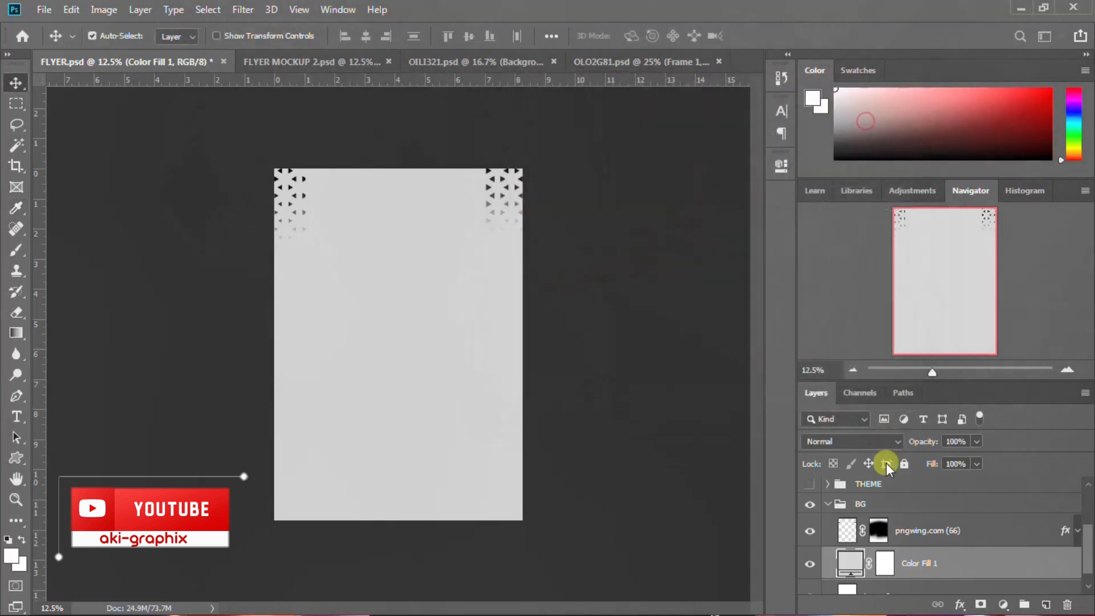
# Hide and show the pngwing.com (66) pattern layer to check what it adds to the background
pyautogui.click(899, 525)
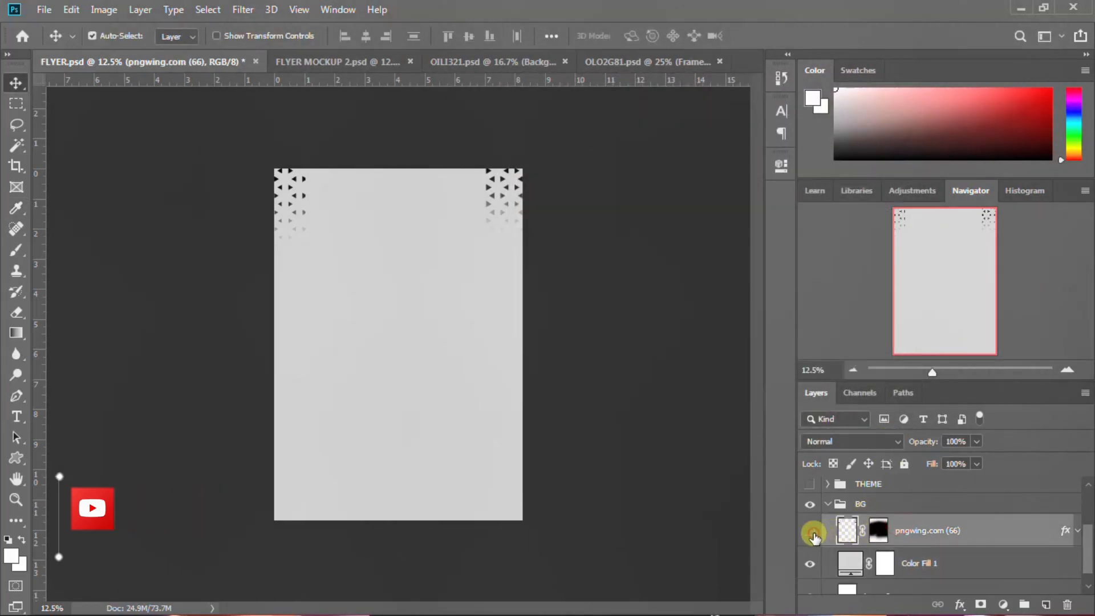
pyautogui.click(814, 534)
pyautogui.click(814, 534)
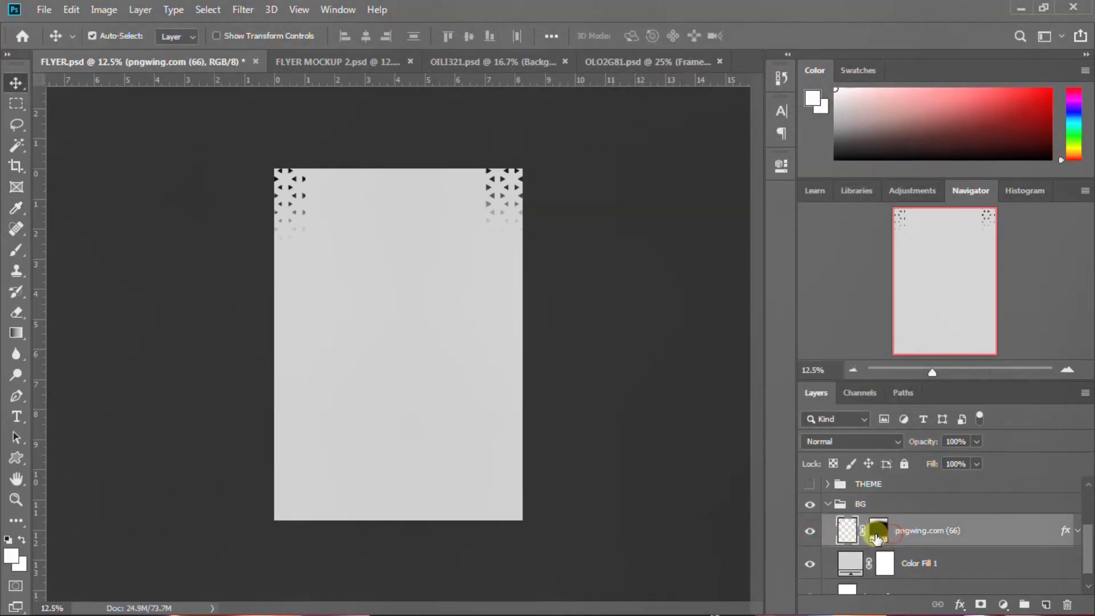
# Toggle the pngwing.com (66) layer's visibility once more, and collapse and deselect the BG group
pyautogui.click(808, 536)
pyautogui.click(807, 537)
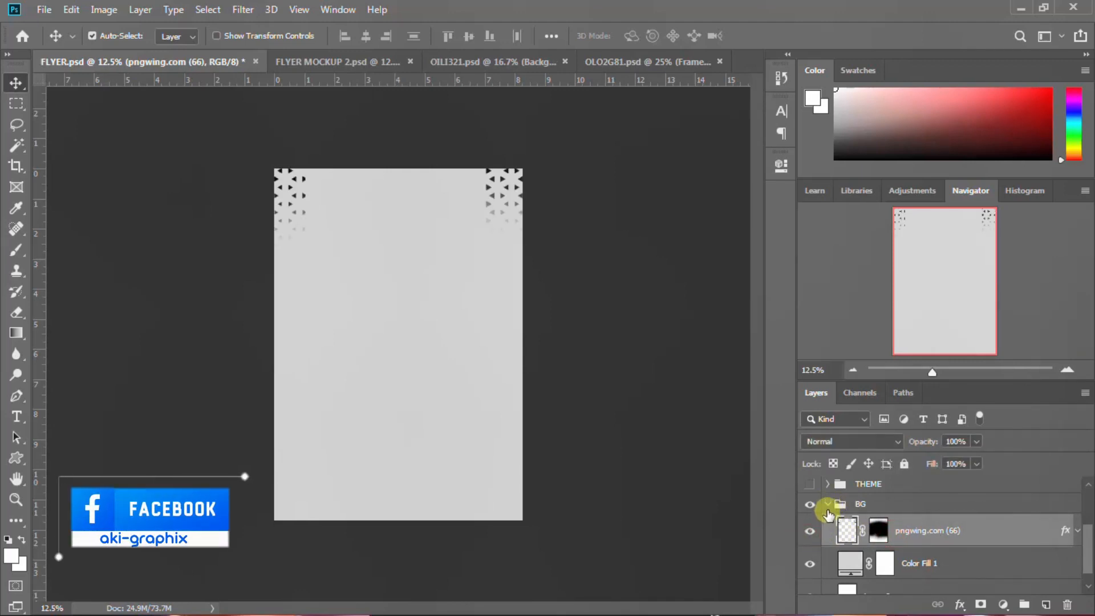
pyautogui.click(828, 505)
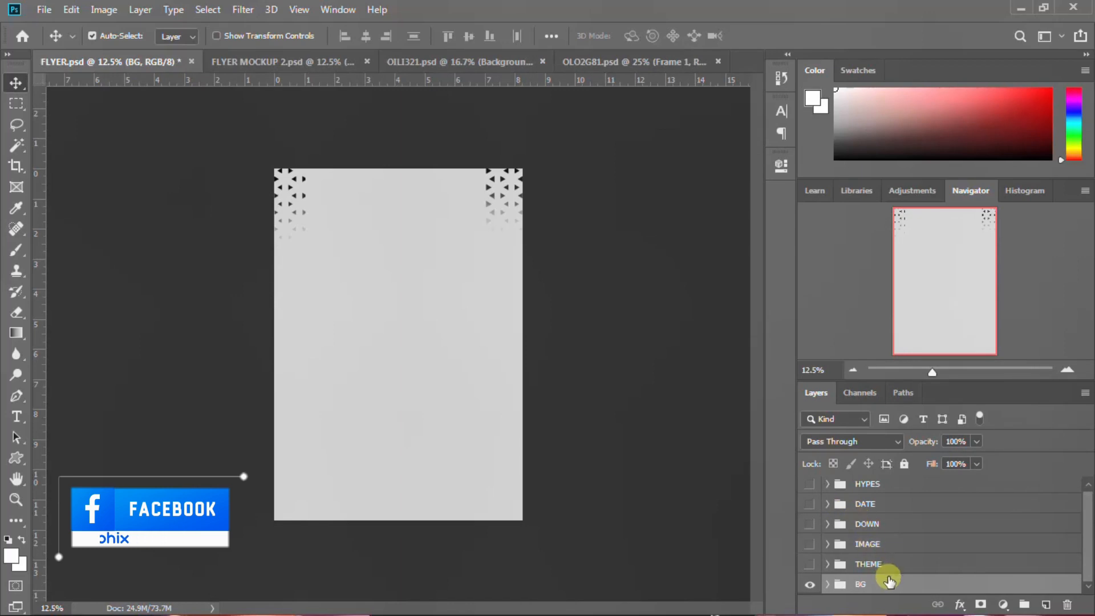
pyautogui.keyDown('ctrl'); pyautogui.click(887, 578); pyautogui.keyUp('ctrl')
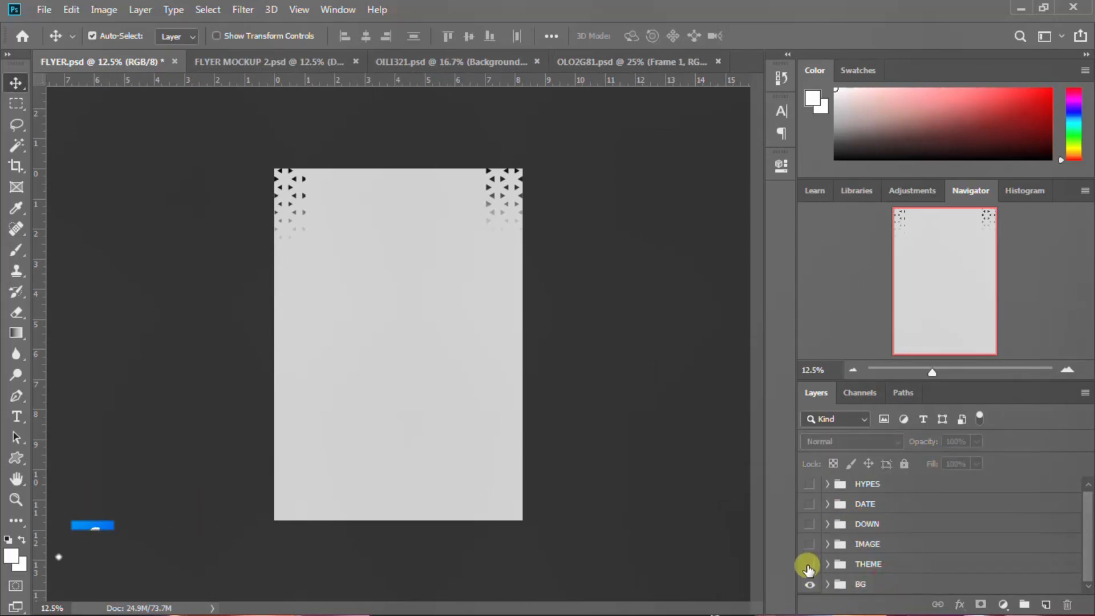
# Show the THEME group on the flyer and expand it to reveal its text layers
pyautogui.click(808, 564)
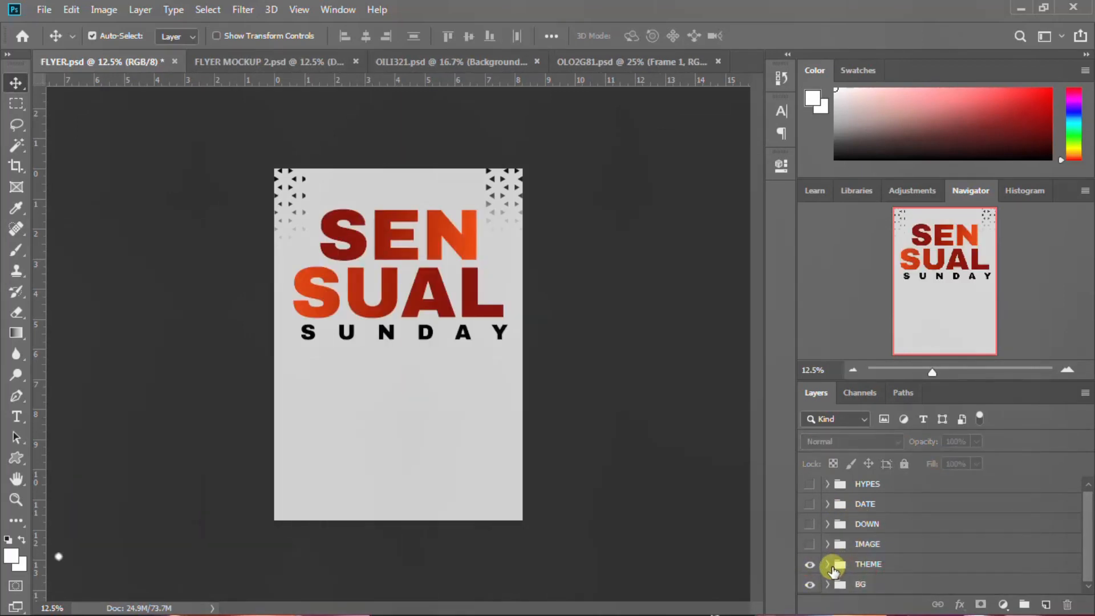
pyautogui.click(829, 566)
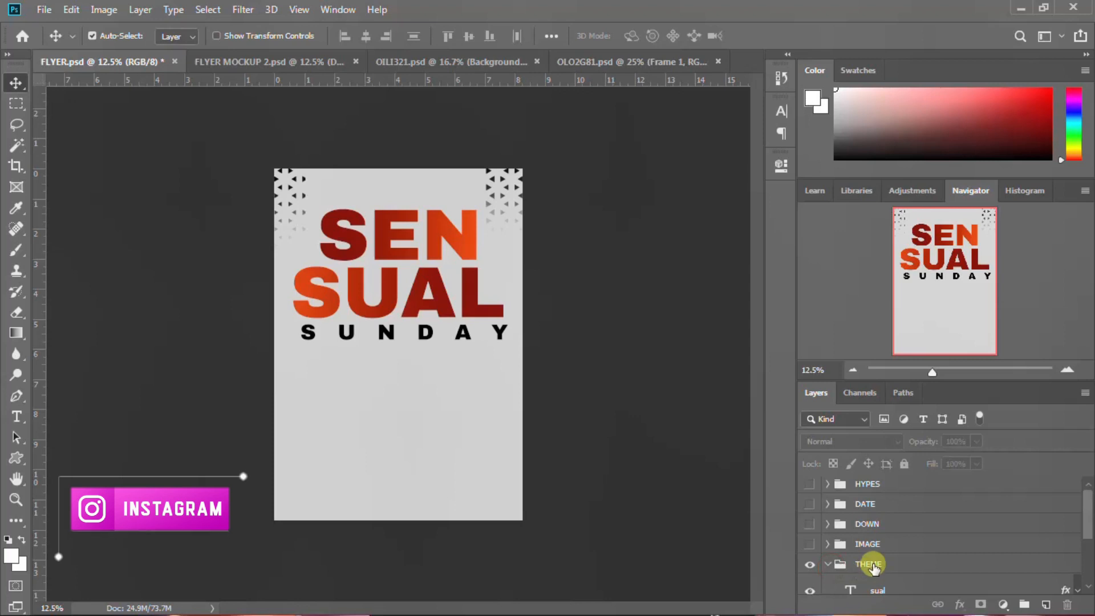
pyautogui.scroll(-1, 870, 575)
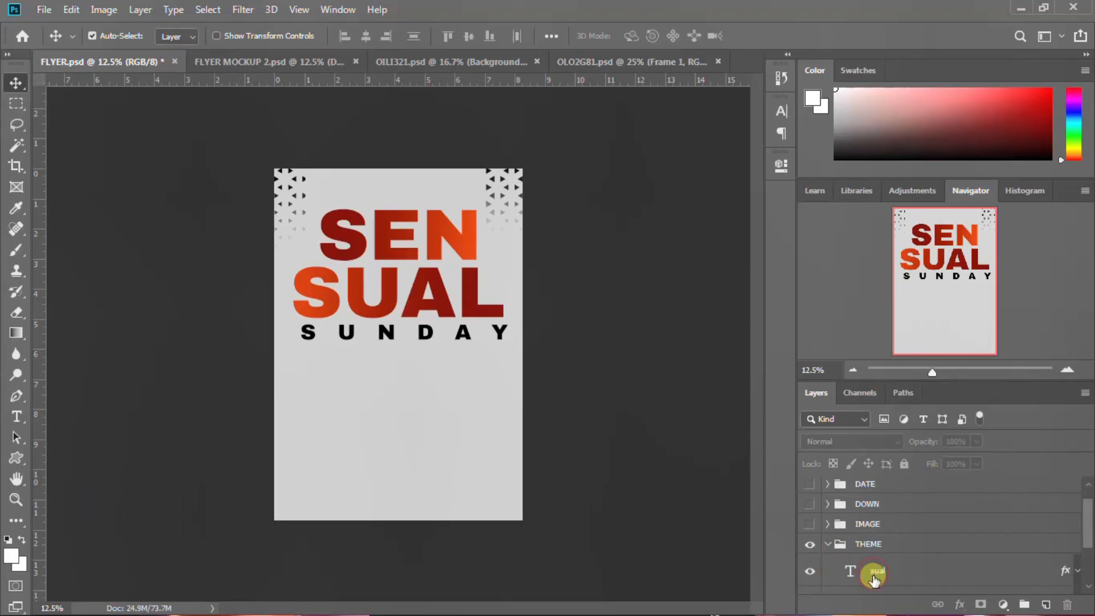
# Open the sual text layer's Gradient Overlay and examine the hex code of the gradient's dark red colour stop
pyautogui.click(874, 578)
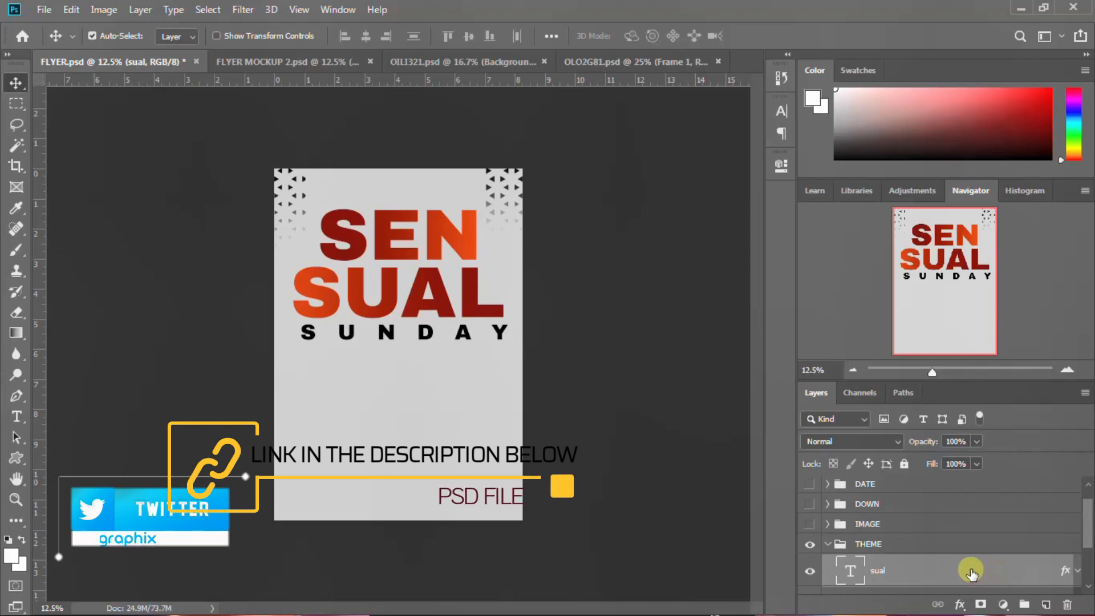
pyautogui.doubleClick(937, 572)
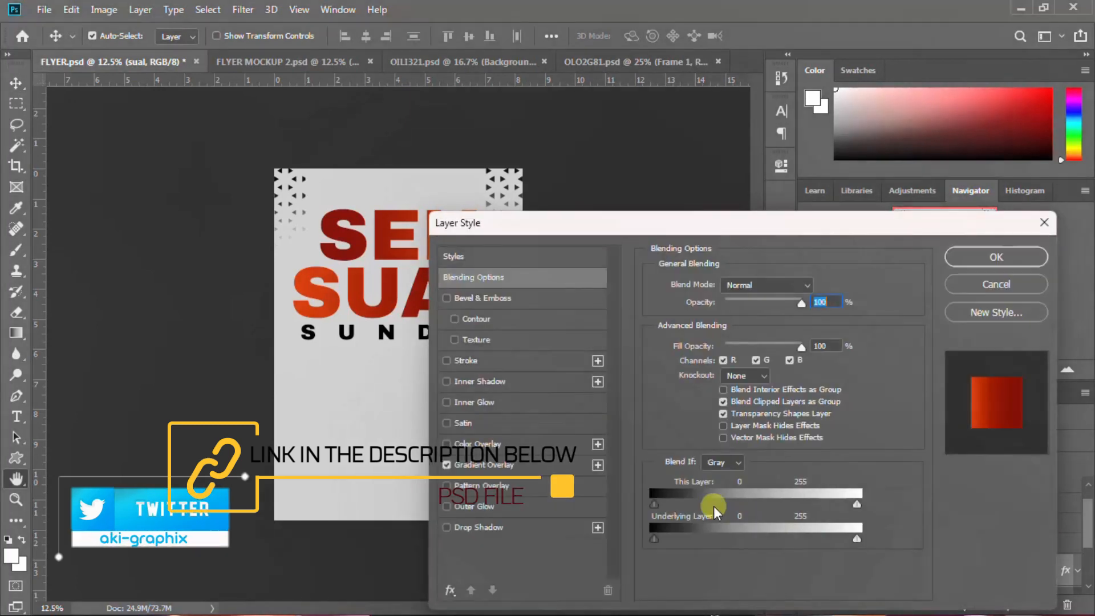
pyautogui.click(480, 463)
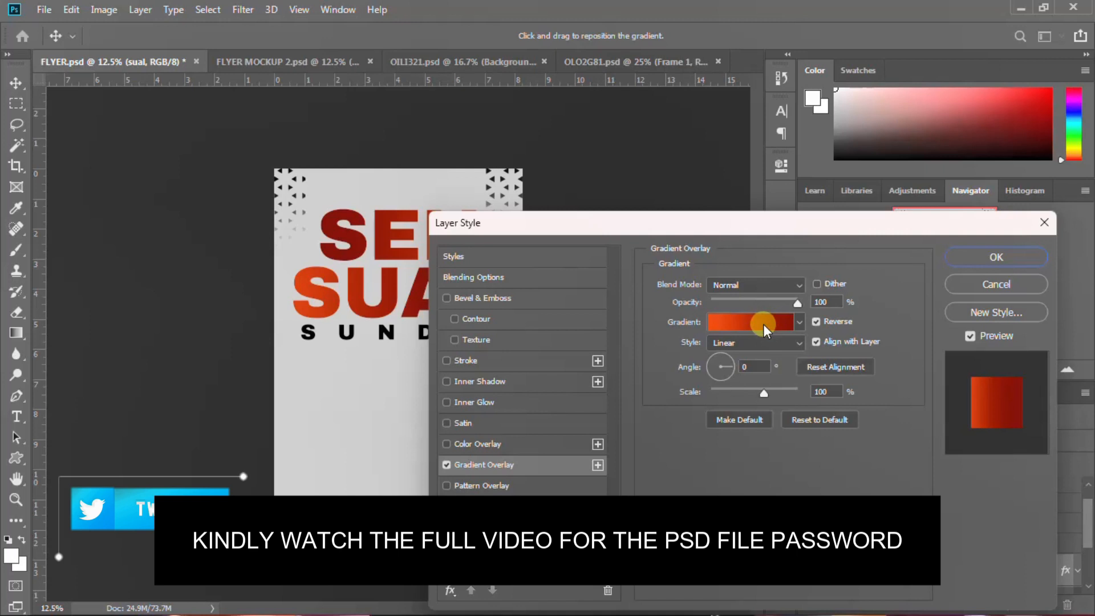
pyautogui.click(763, 324)
pyautogui.click(549, 372)
pyautogui.click(630, 441)
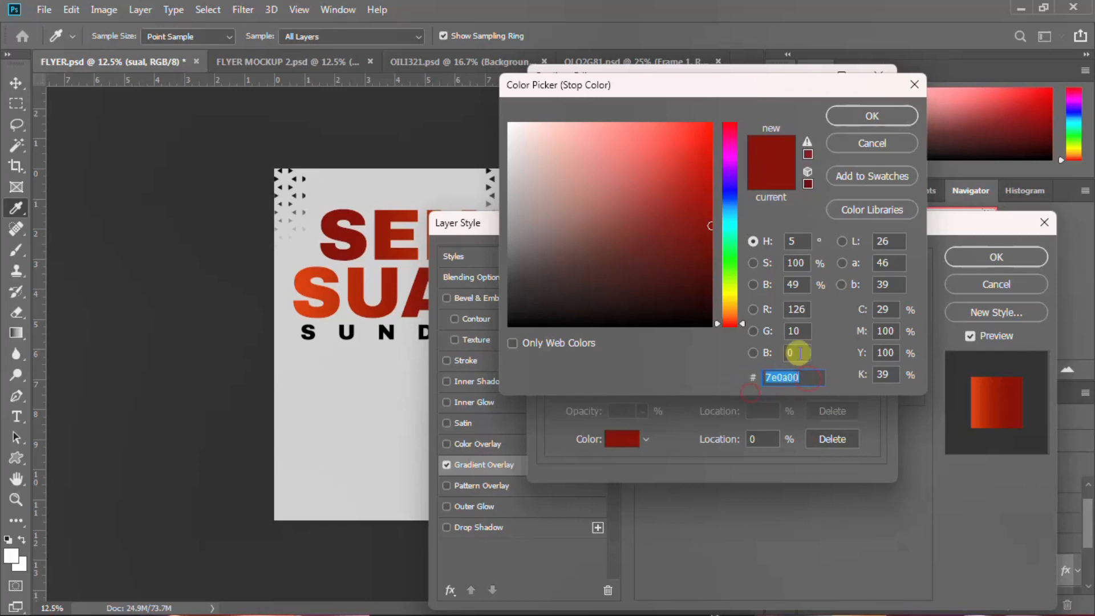
pyautogui.click(873, 116)
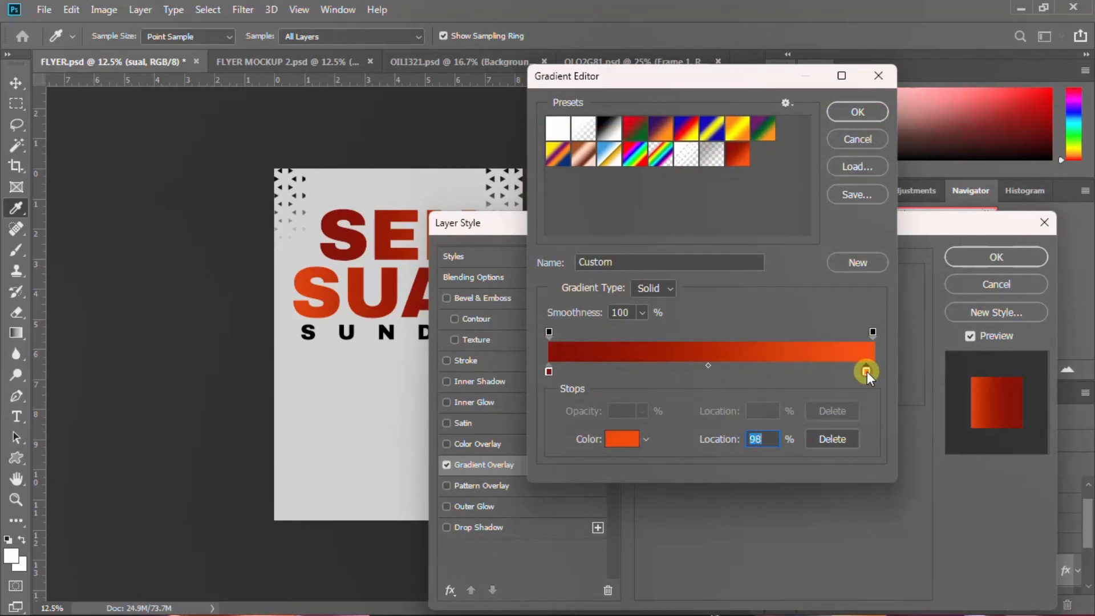
# Examine the hex code of the orange stop in the sual gradient and close the gradient and layer style settings
pyautogui.click(622, 448)
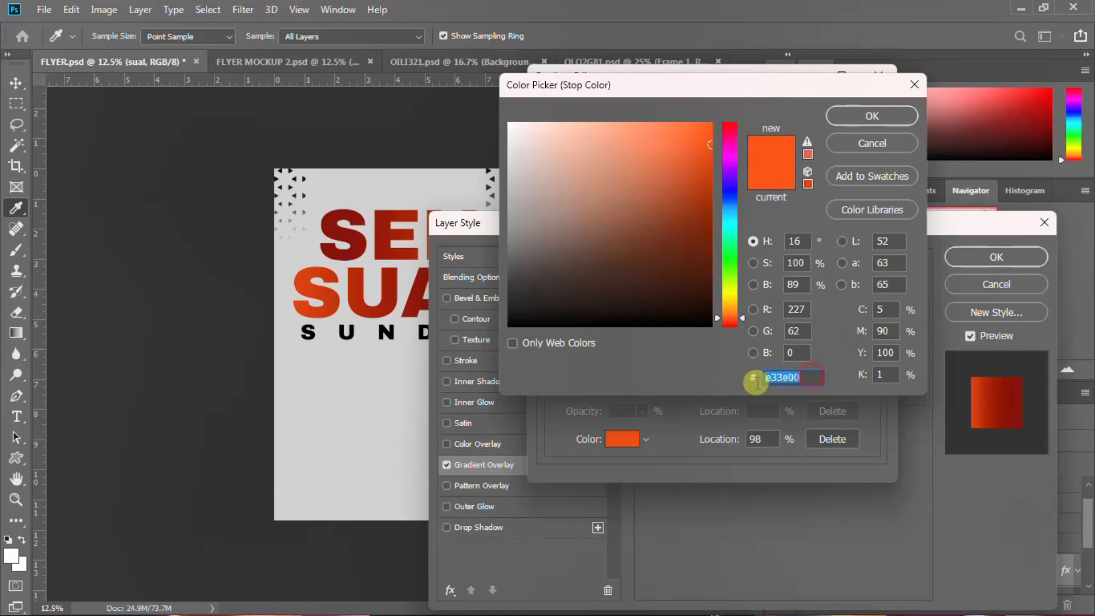
pyautogui.click(885, 121)
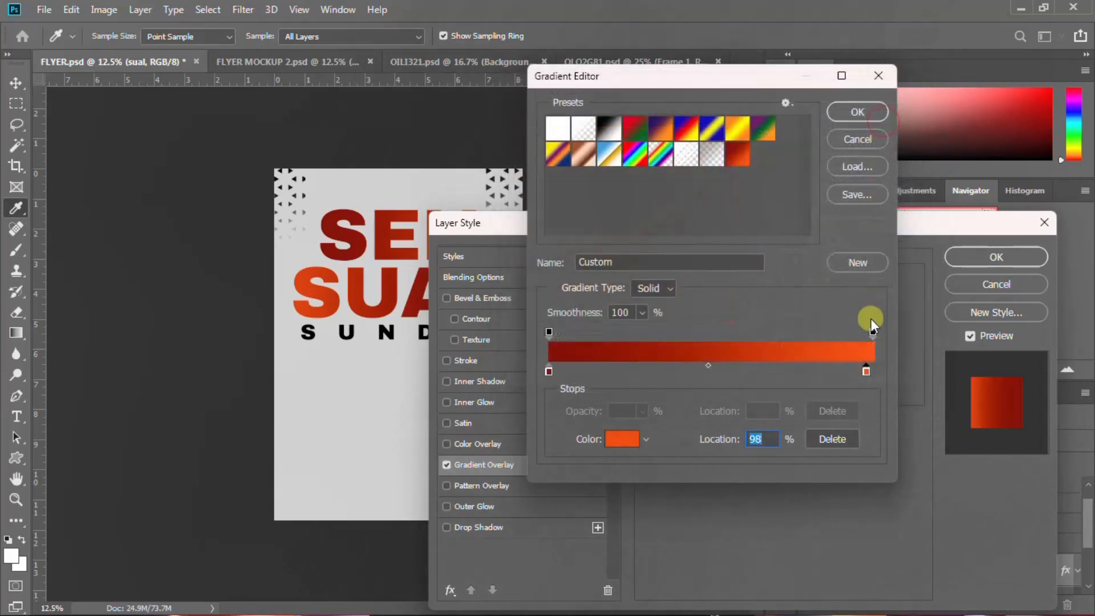
pyautogui.click(858, 111)
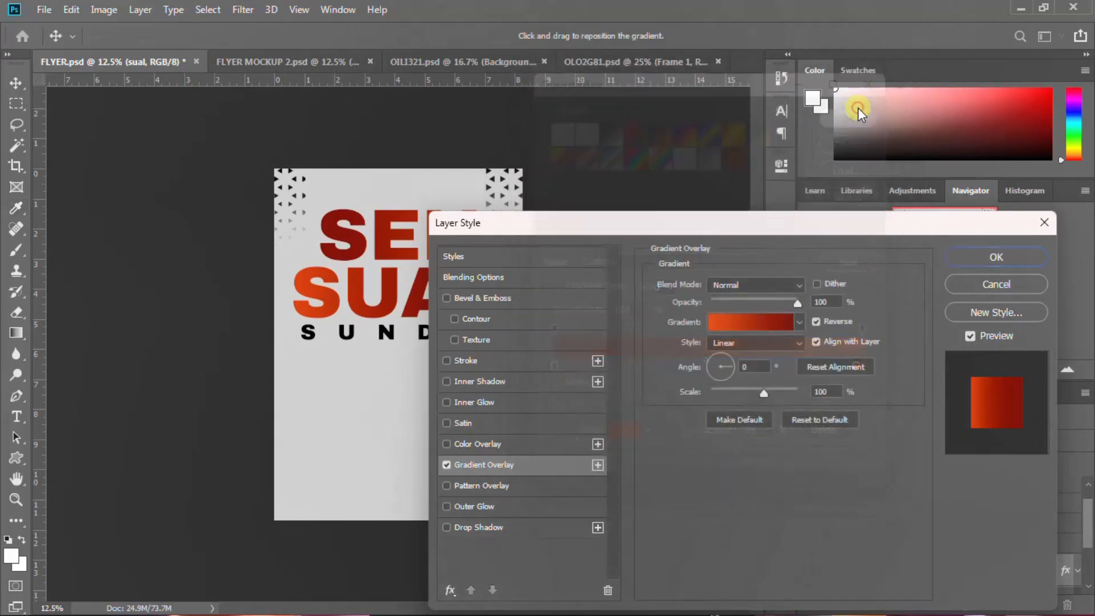
pyautogui.click(970, 258)
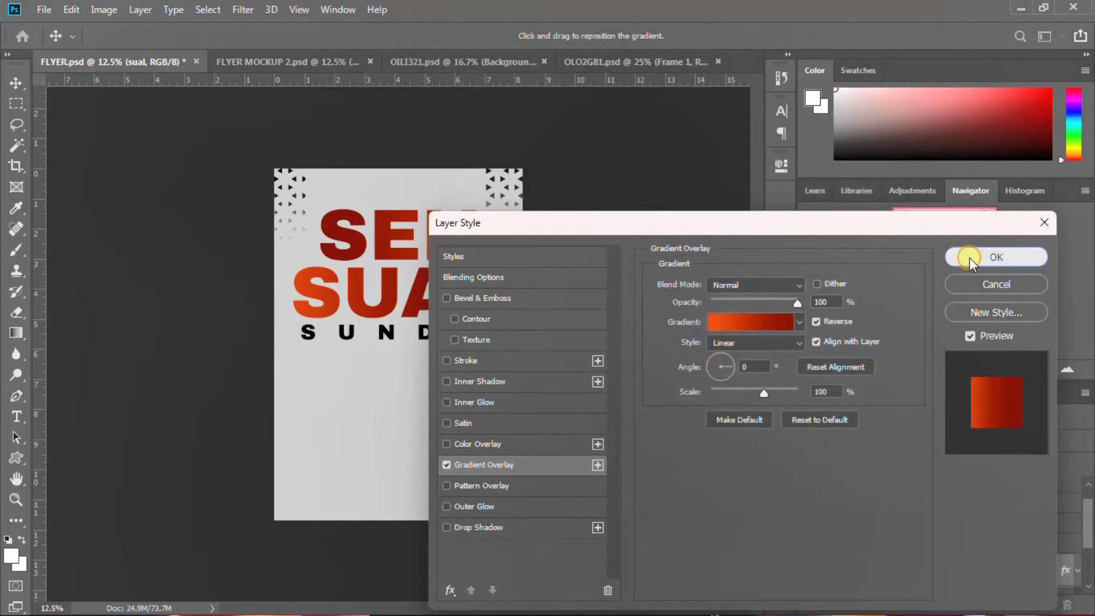
# Open the Gradient Overlay settings of the sen text layer, keeping Pattern Overlay disabled
pyautogui.scroll(-2, 893, 556)
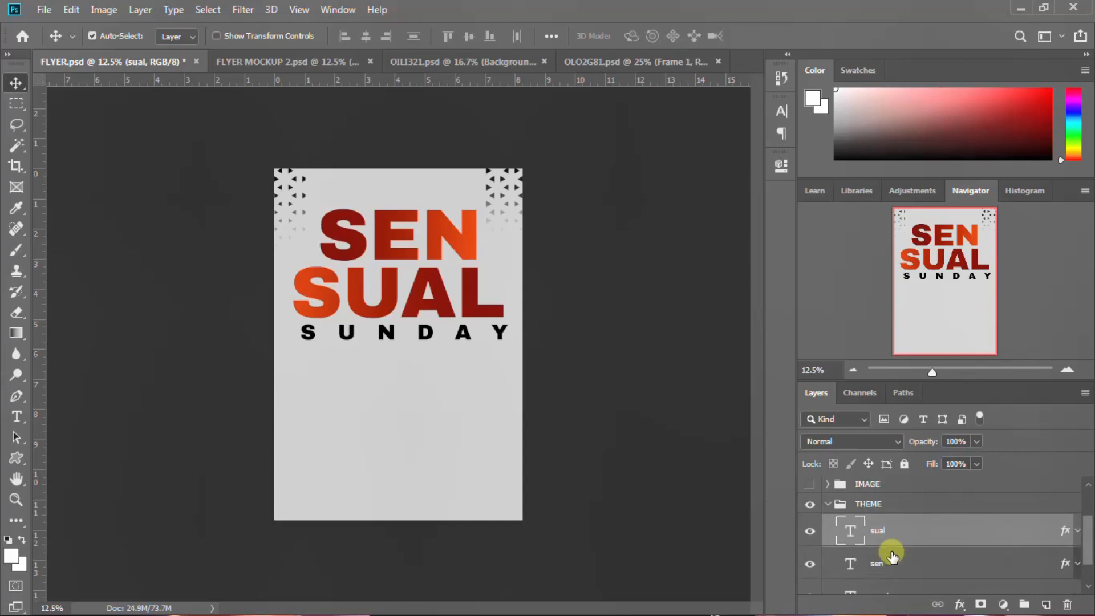
pyautogui.click(893, 564)
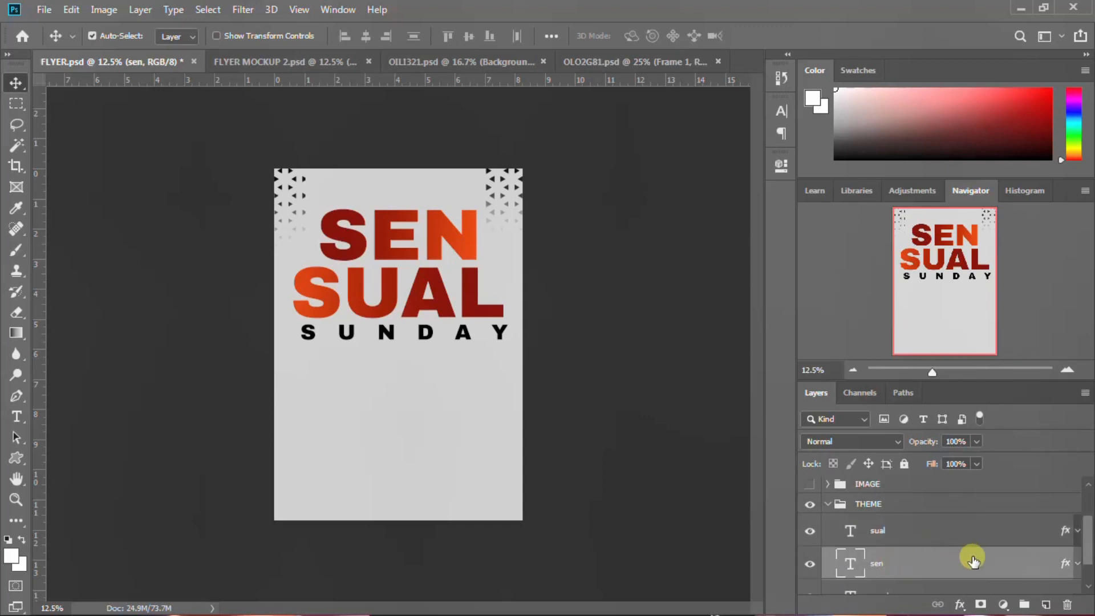
pyautogui.click(958, 604)
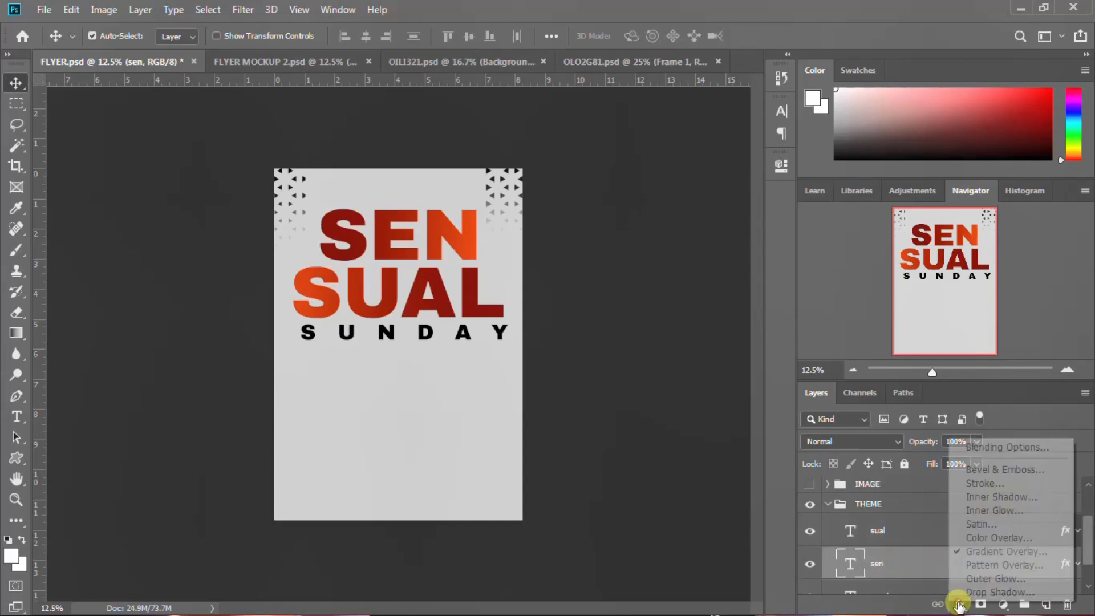
pyautogui.click(983, 562)
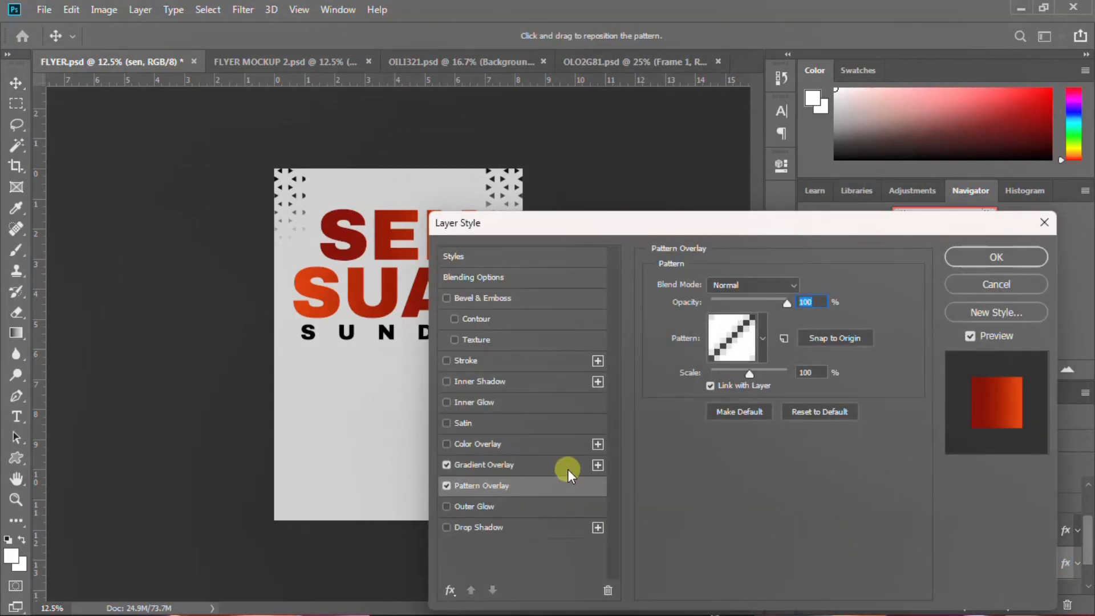
pyautogui.click(448, 485)
pyautogui.click(466, 462)
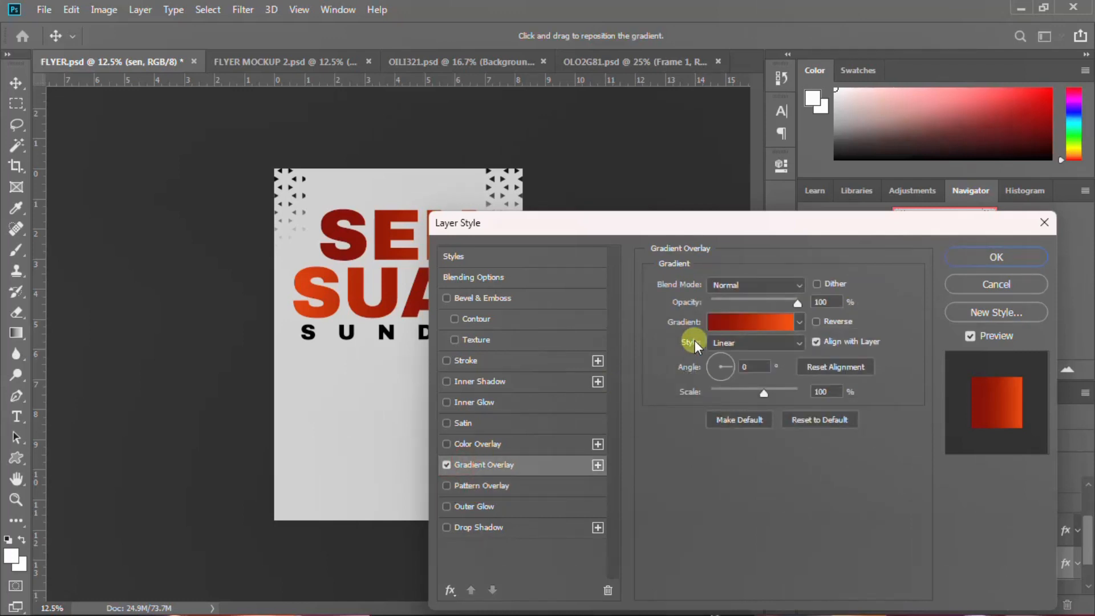
# Examine the hex codes of the dark red and orange stops in the sen gradient and close the layer style settings
pyautogui.click(733, 323)
pyautogui.click(549, 371)
pyautogui.click(627, 441)
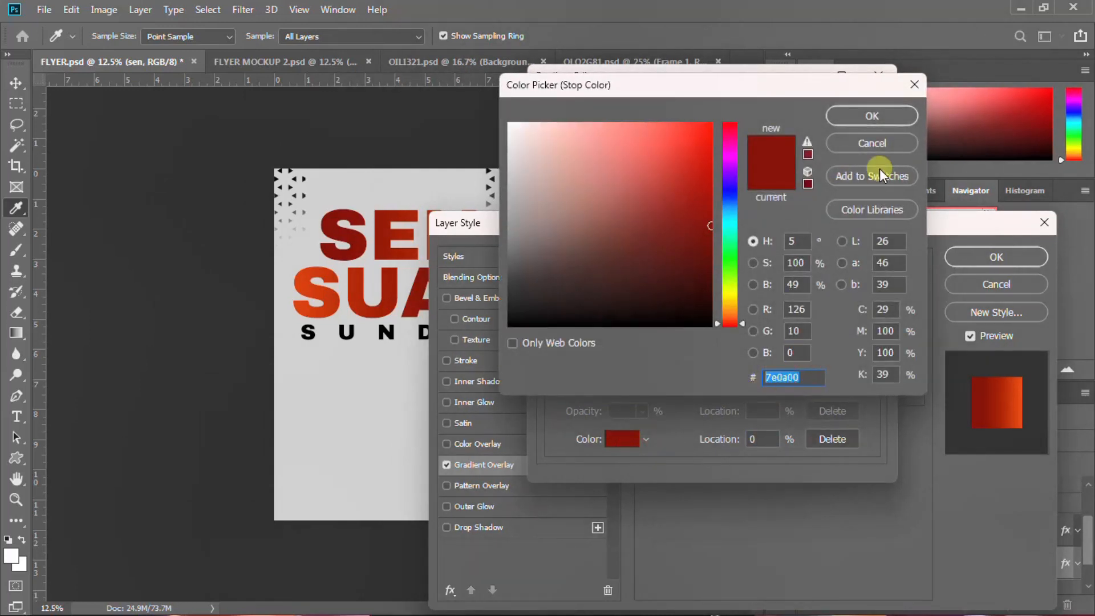
pyautogui.click(882, 124)
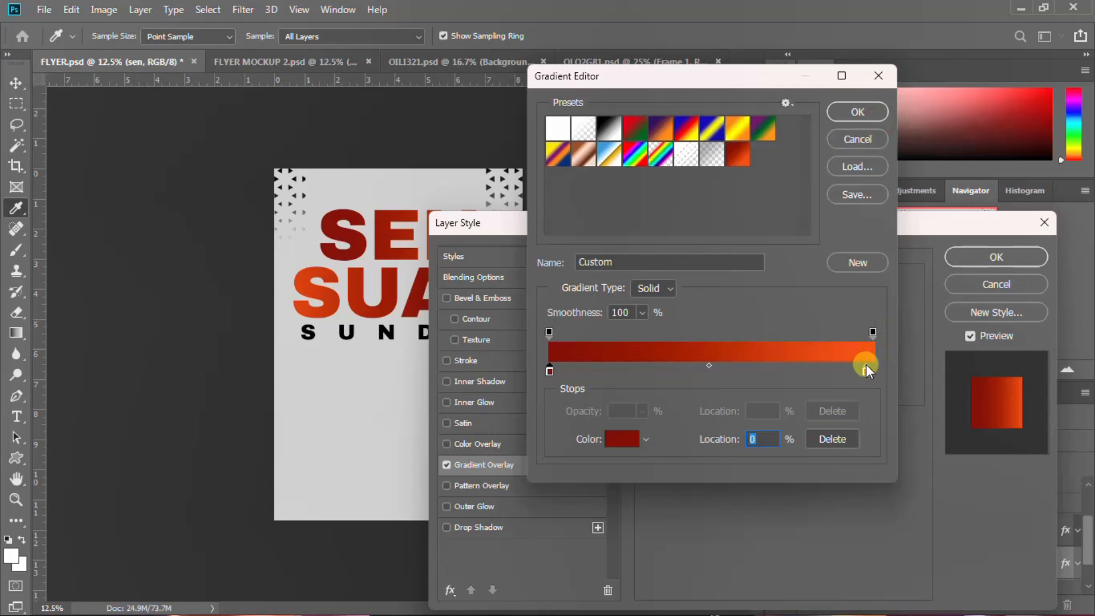
pyautogui.click(866, 371)
pyautogui.click(636, 444)
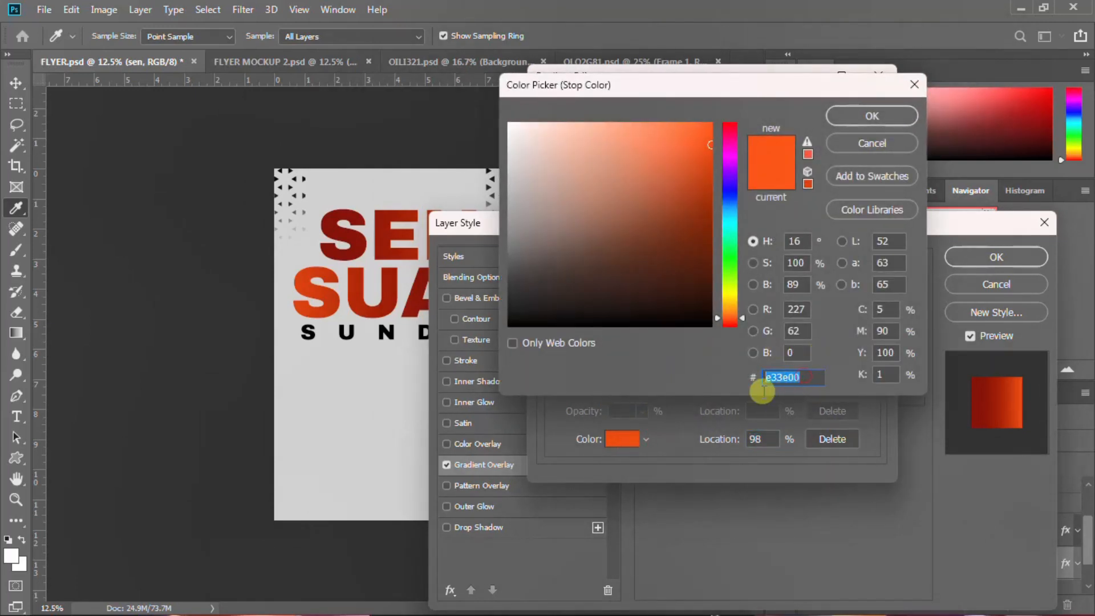
pyautogui.click(880, 121)
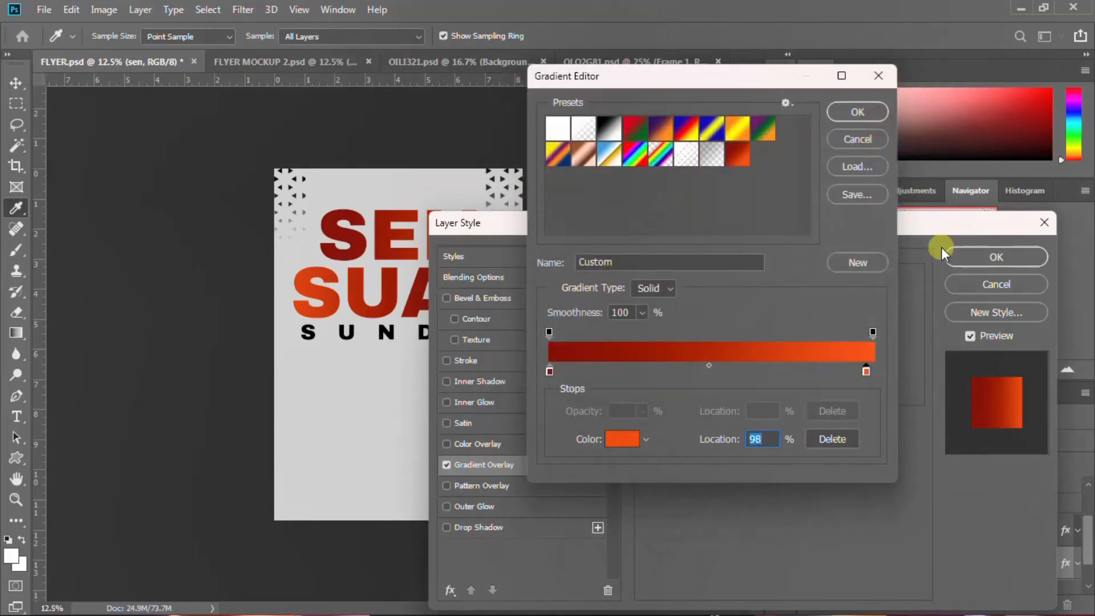
pyautogui.click(856, 116)
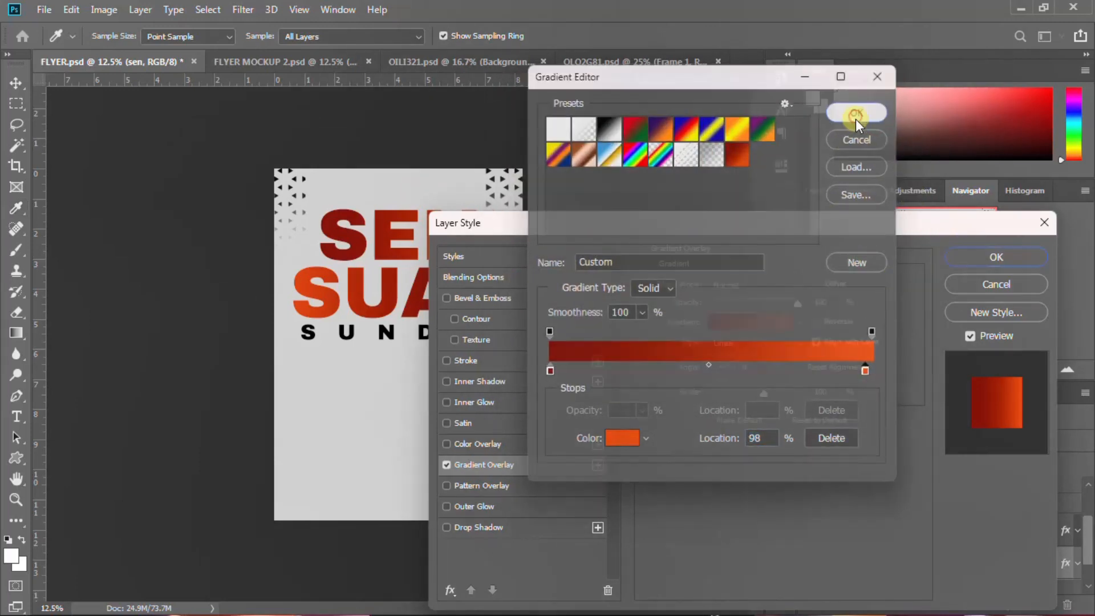
pyautogui.click(980, 258)
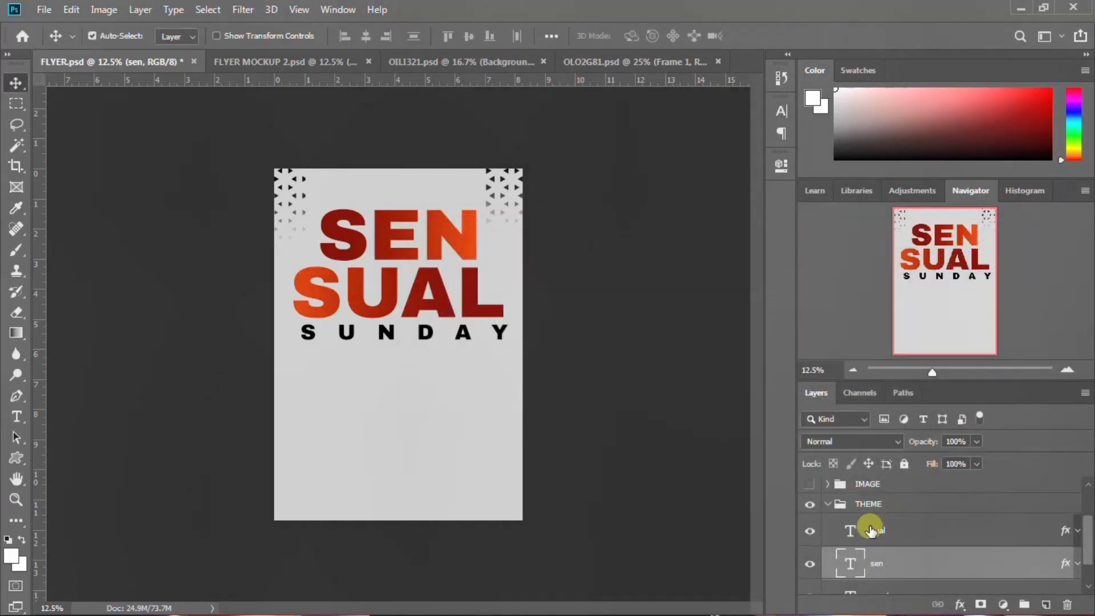
# Select the sunday text layer and choose Archivo Black as its font in the character settings
pyautogui.scroll(-1, 879, 537)
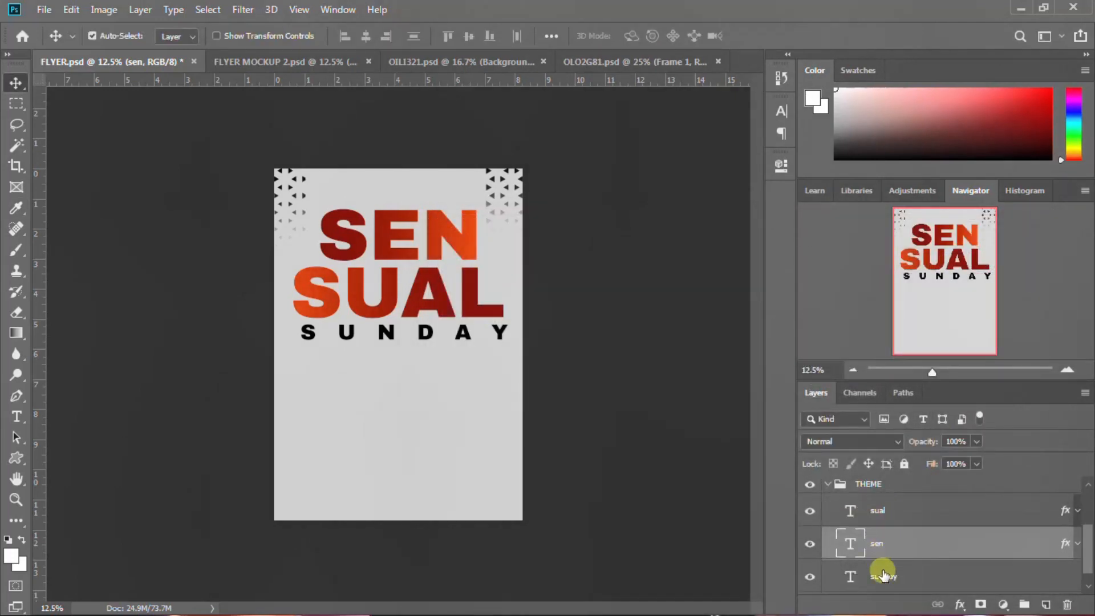
pyautogui.click(882, 575)
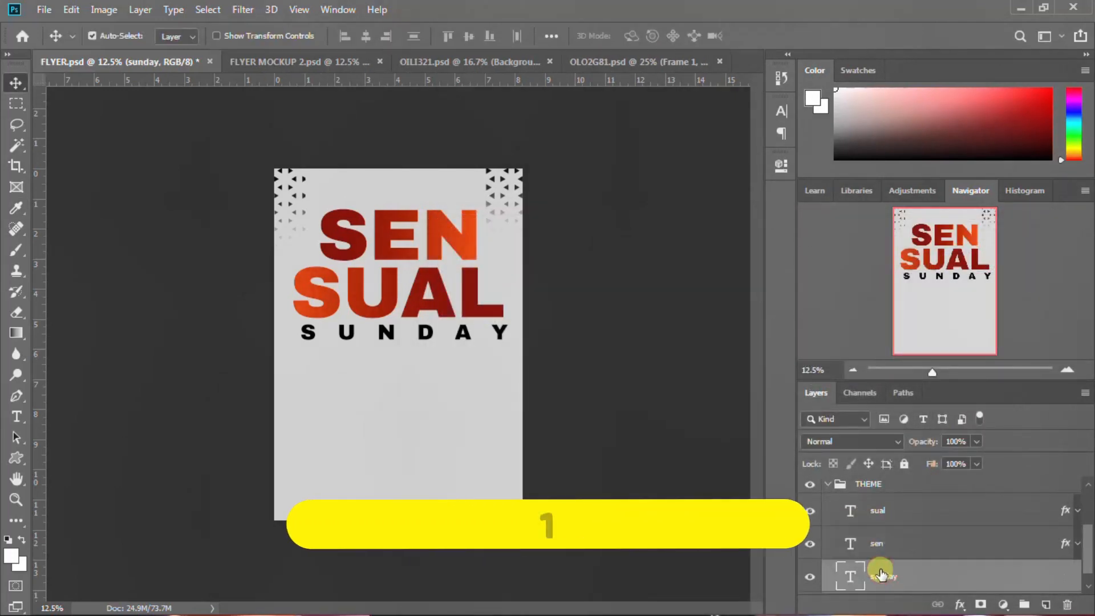
pyautogui.click(780, 112)
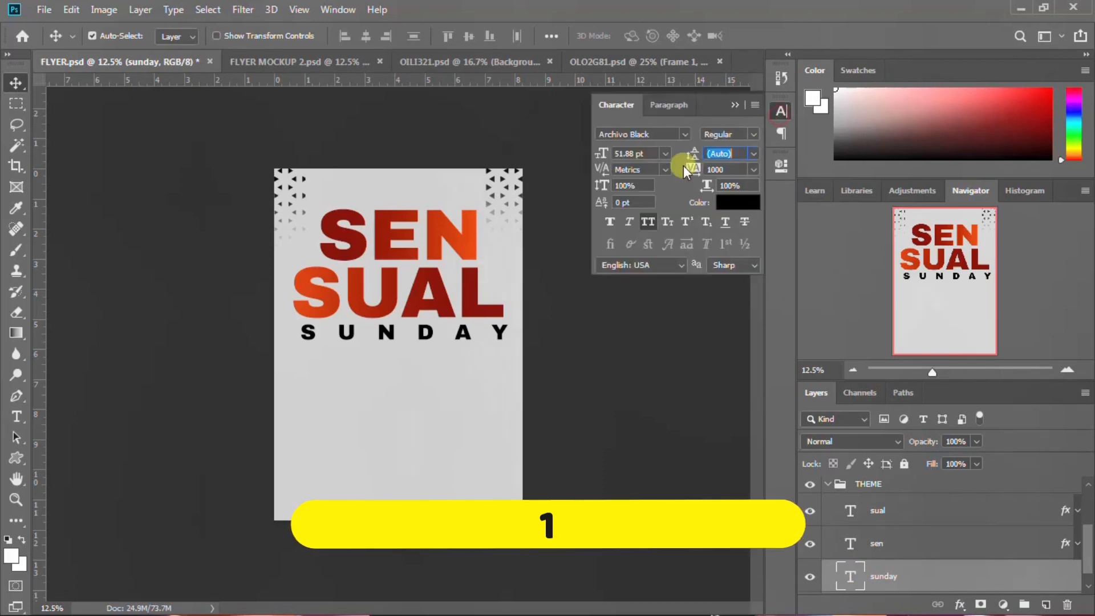
pyautogui.click(685, 133)
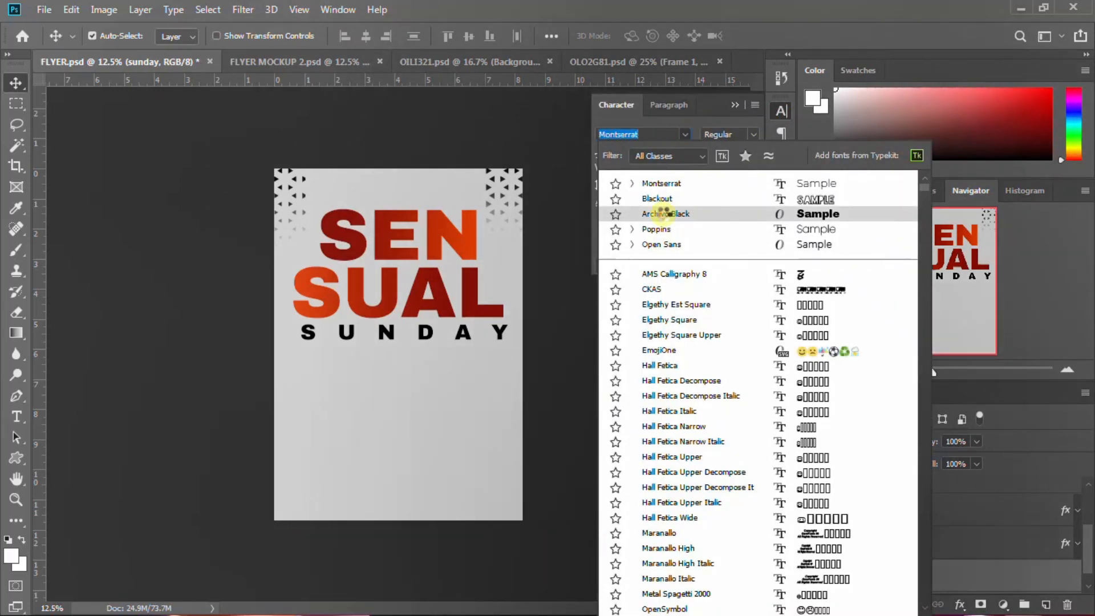
pyautogui.click(663, 215)
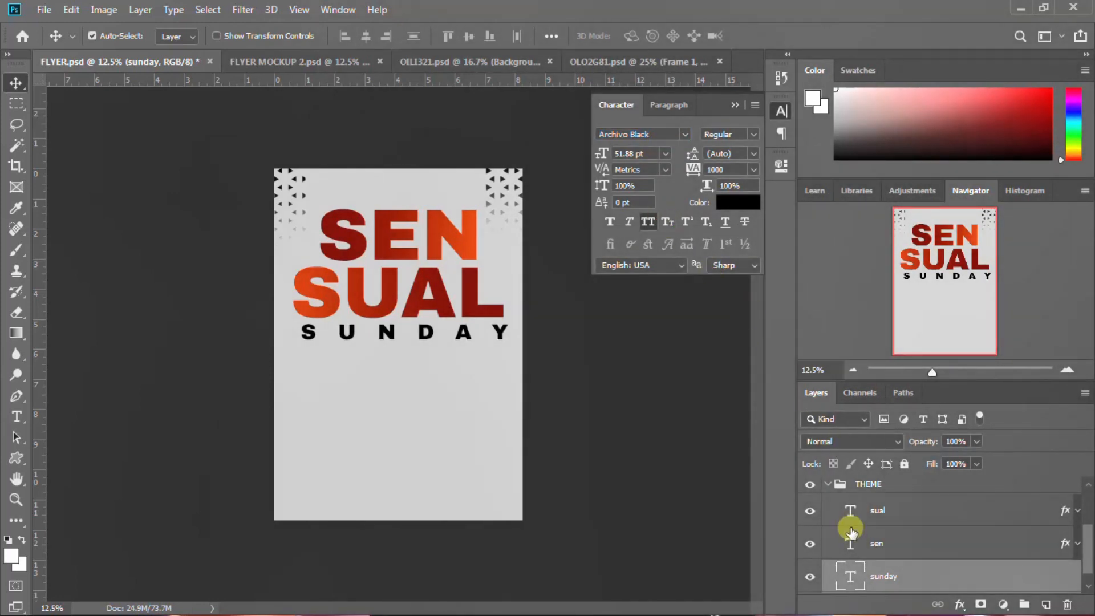
# Check the sen layer's font in the character settings, close them and reselect the sunday layer
pyautogui.click(854, 545)
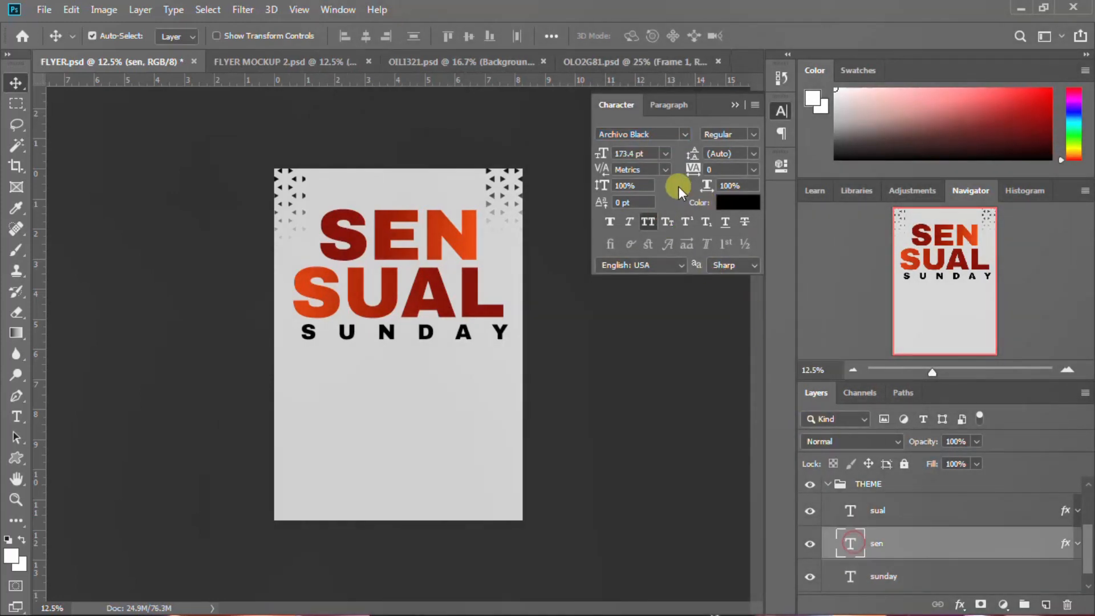
pyautogui.click(660, 134)
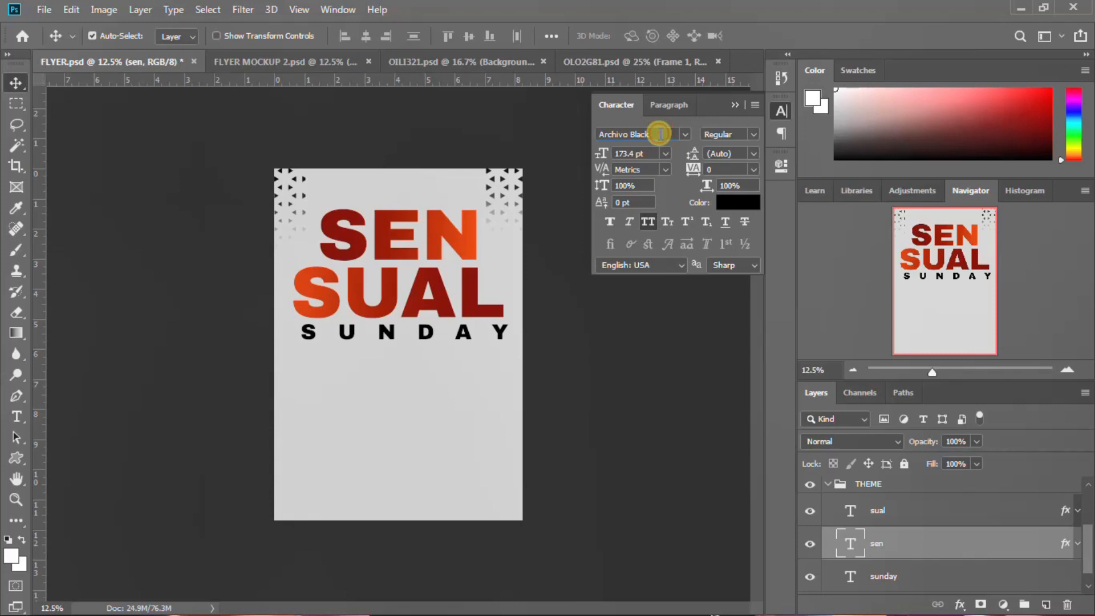
pyautogui.click(783, 110)
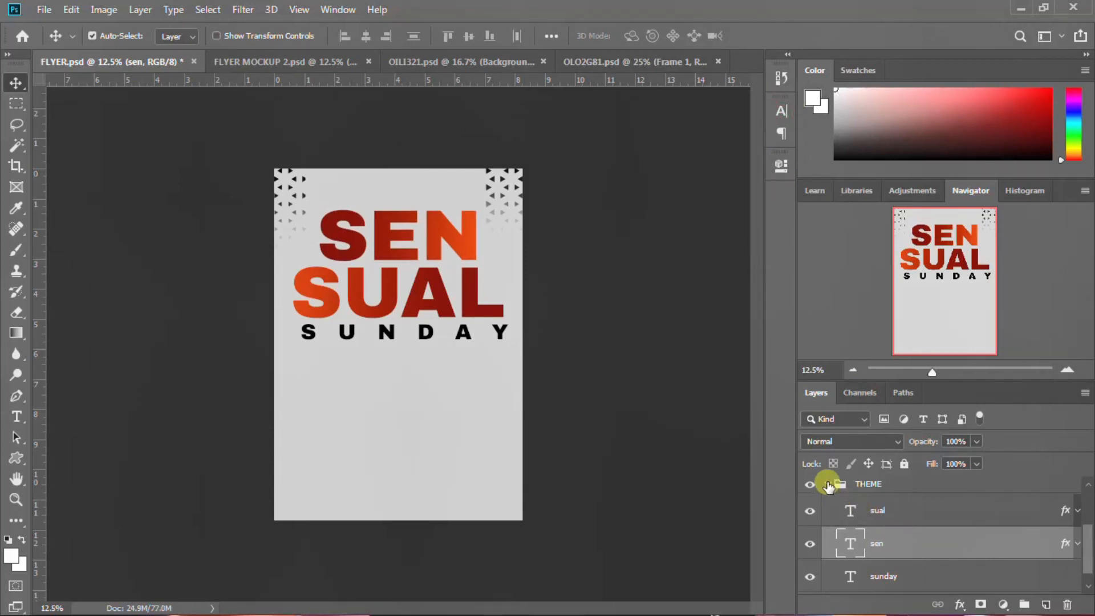
pyautogui.click(896, 575)
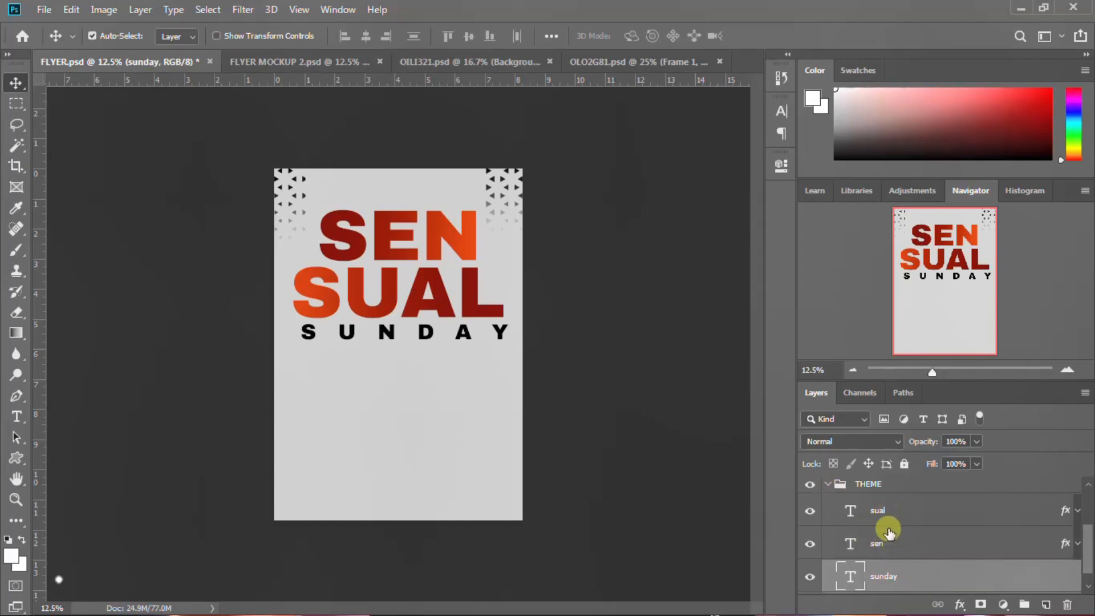
pyautogui.click(888, 512)
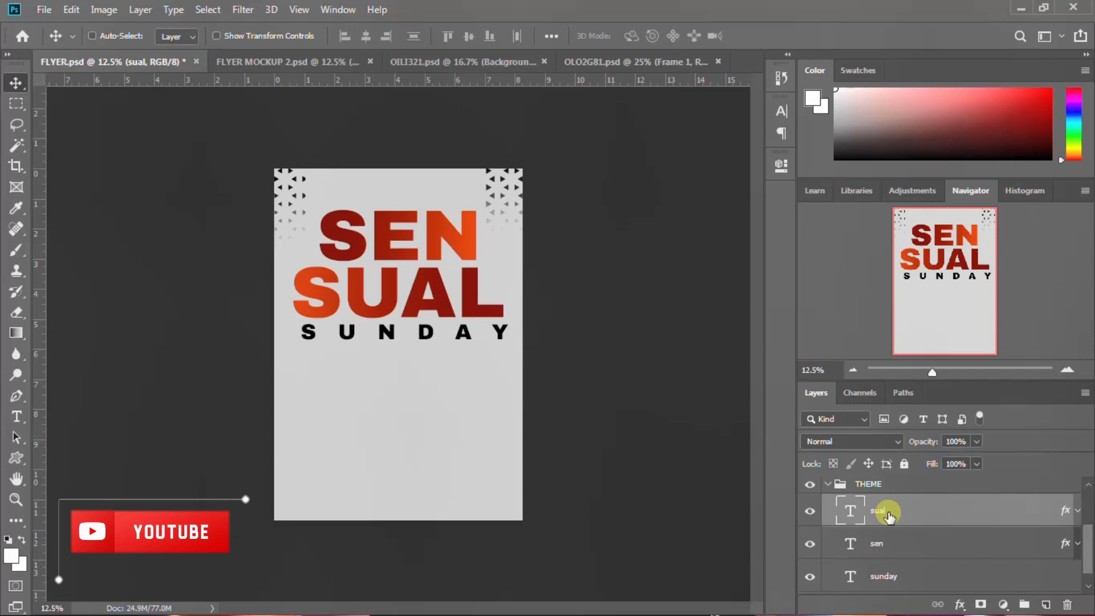
pyautogui.hotkey('ctrl', 'a')
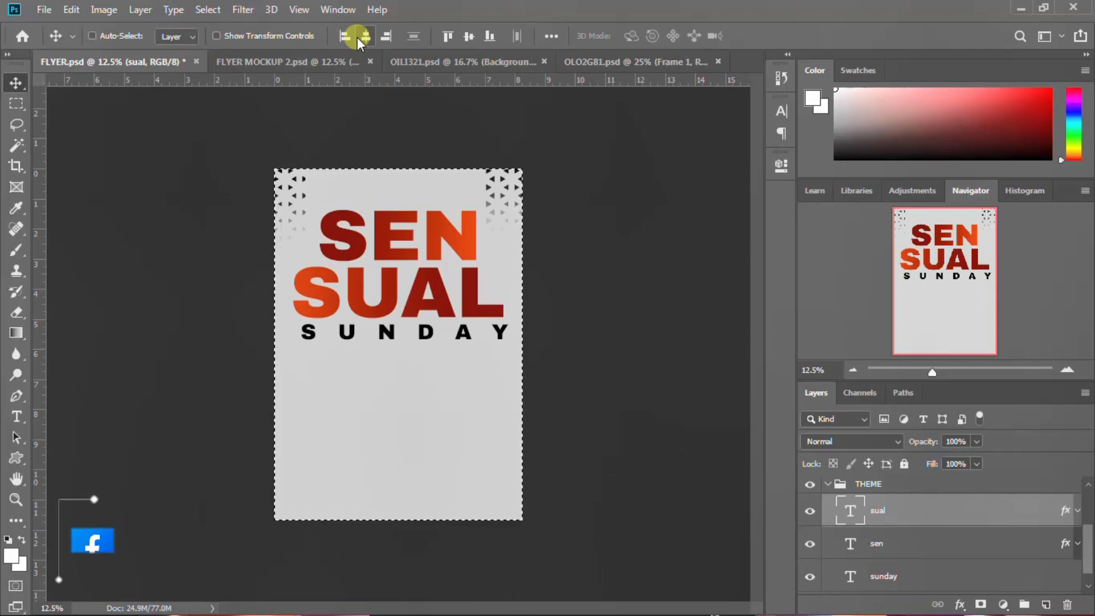
pyautogui.hotkey('ctrl', 'd')
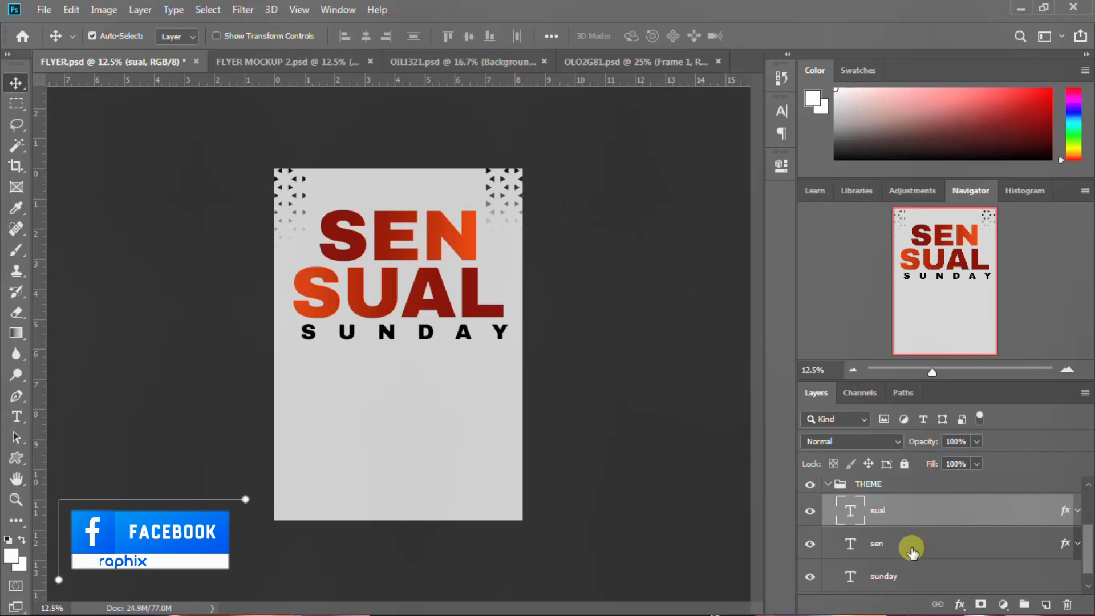
# Collapse the THEME group and make the IMAGE group visible, keeping the DOWN group hidden
pyautogui.click(829, 485)
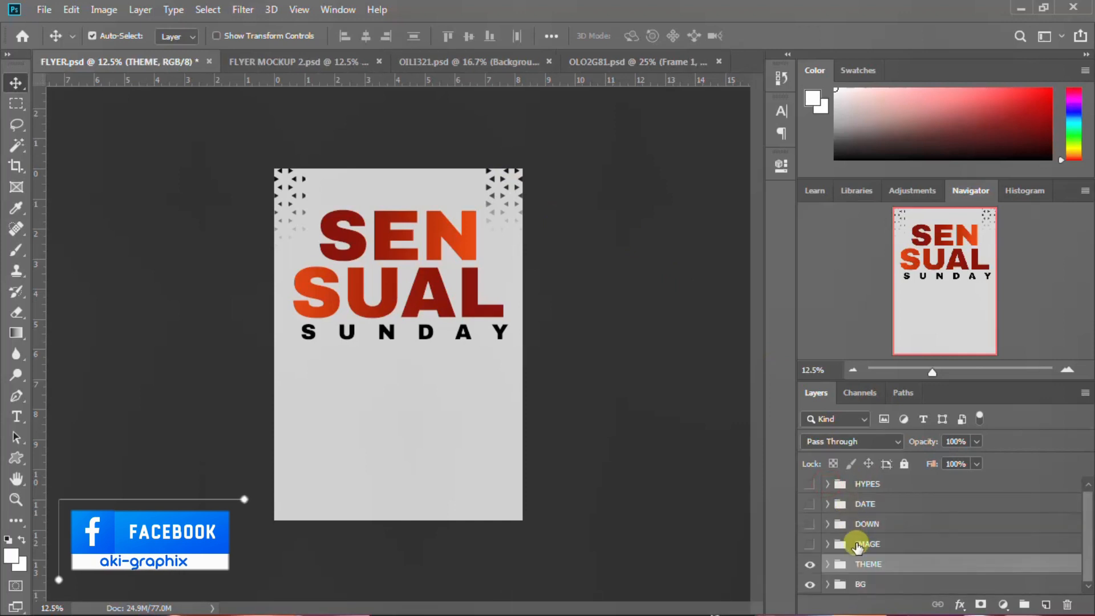
pyautogui.click(810, 523)
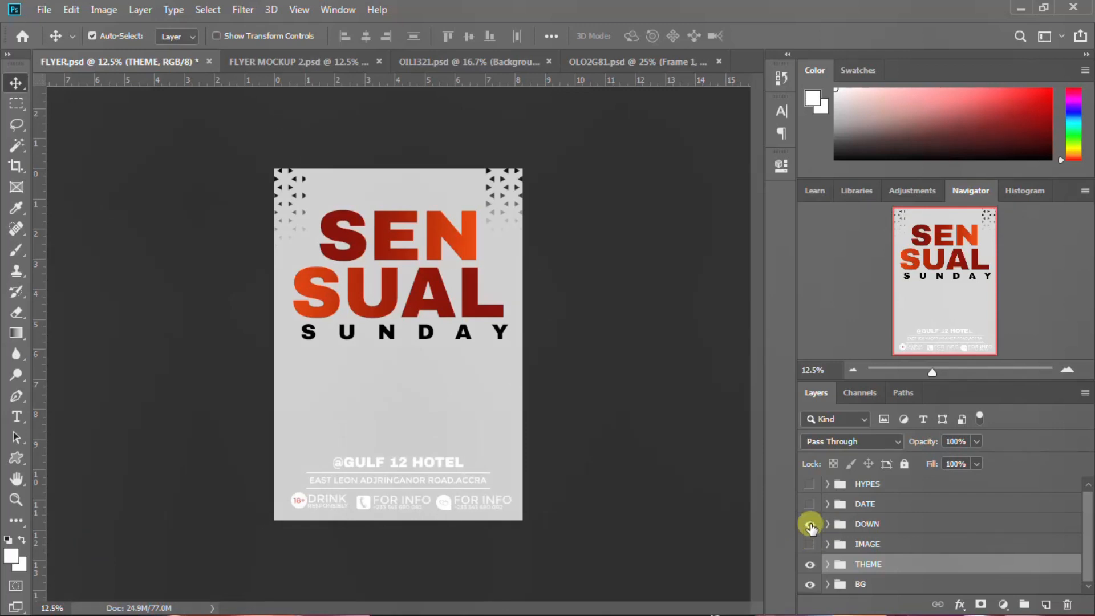
pyautogui.click(810, 524)
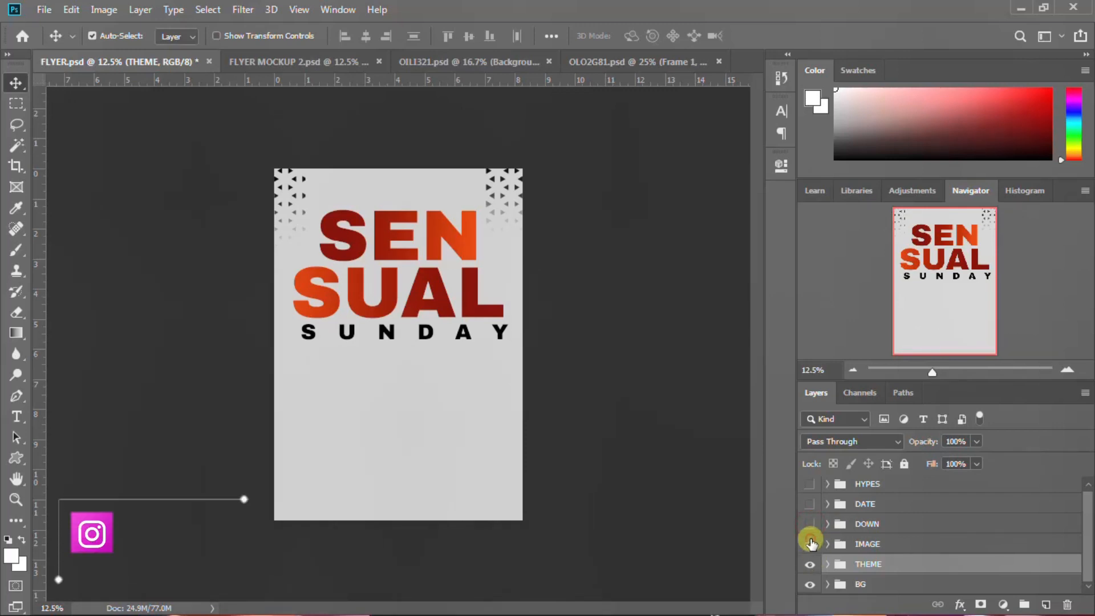
pyautogui.click(810, 544)
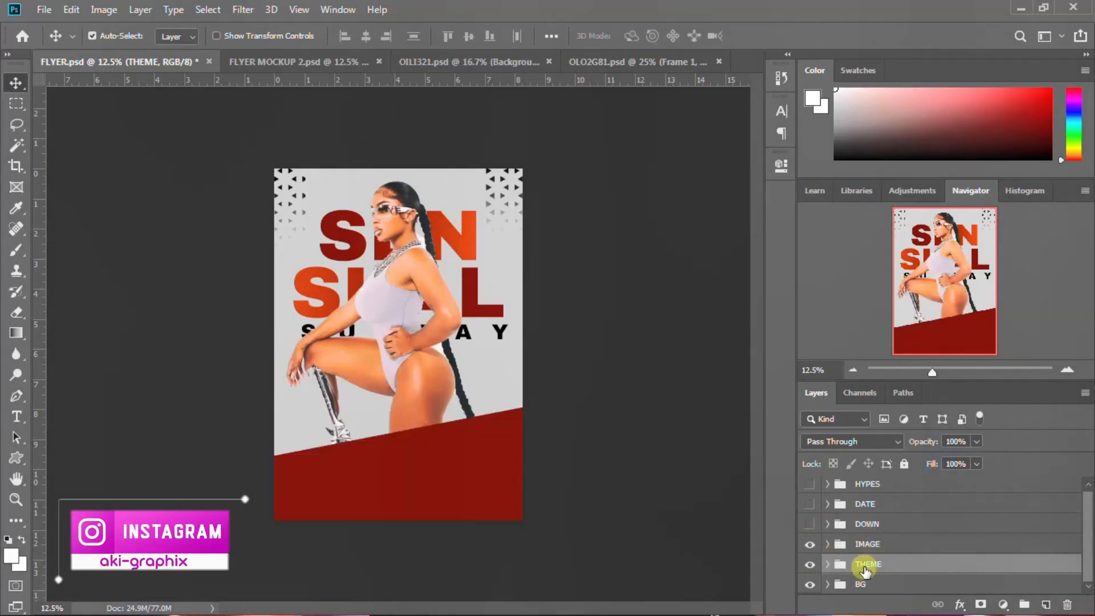
# Expand the THEME group to look over its text layers and collapse it again
pyautogui.click(828, 565)
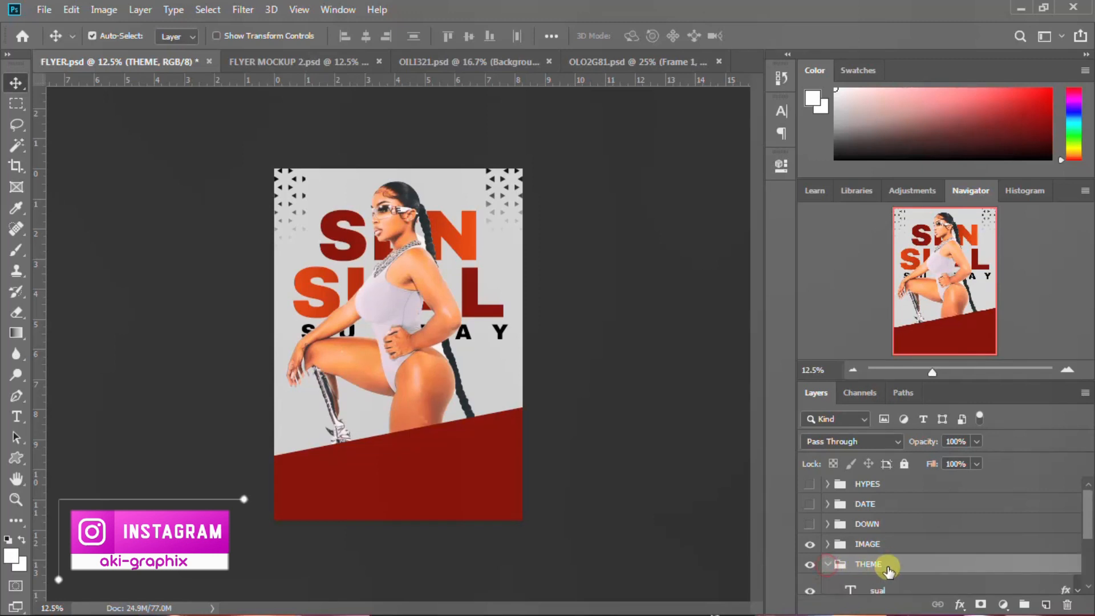
pyautogui.scroll(-1, 877, 571)
pyautogui.scroll(-1, 876, 573)
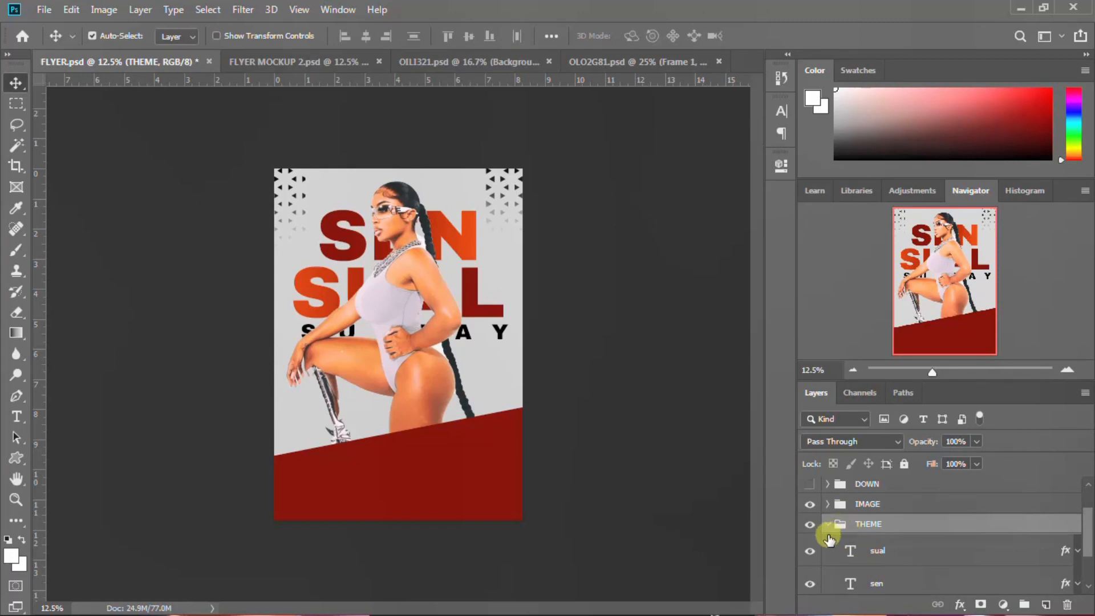
pyautogui.click(826, 526)
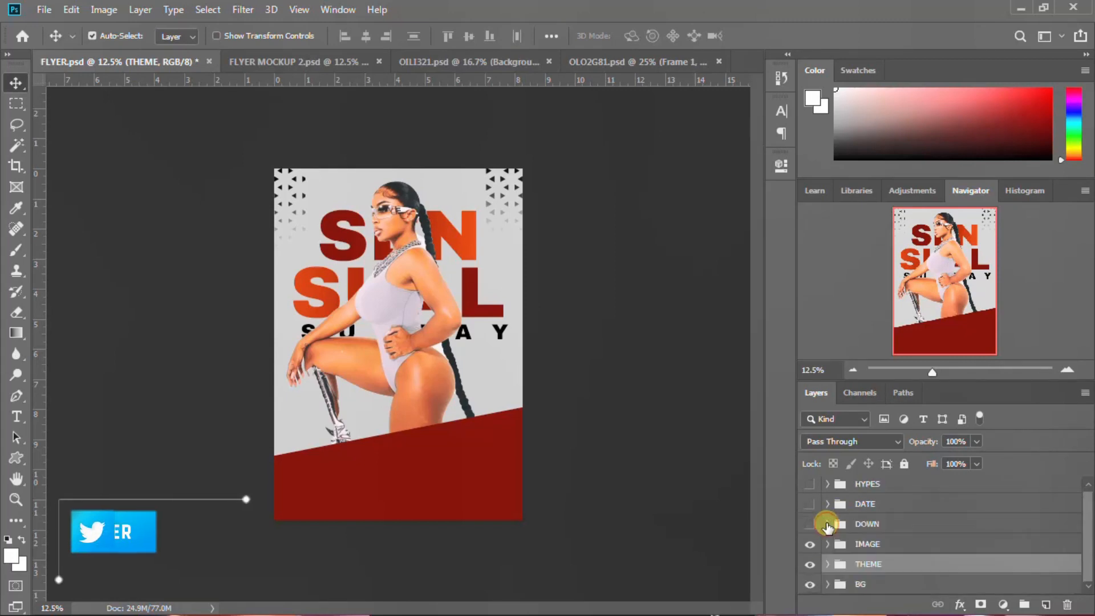
# Expand the IMAGE group and select its Rectangle 1 layer
pyautogui.keyDown('ctrl'); pyautogui.click(843, 559); pyautogui.keyUp('ctrl')
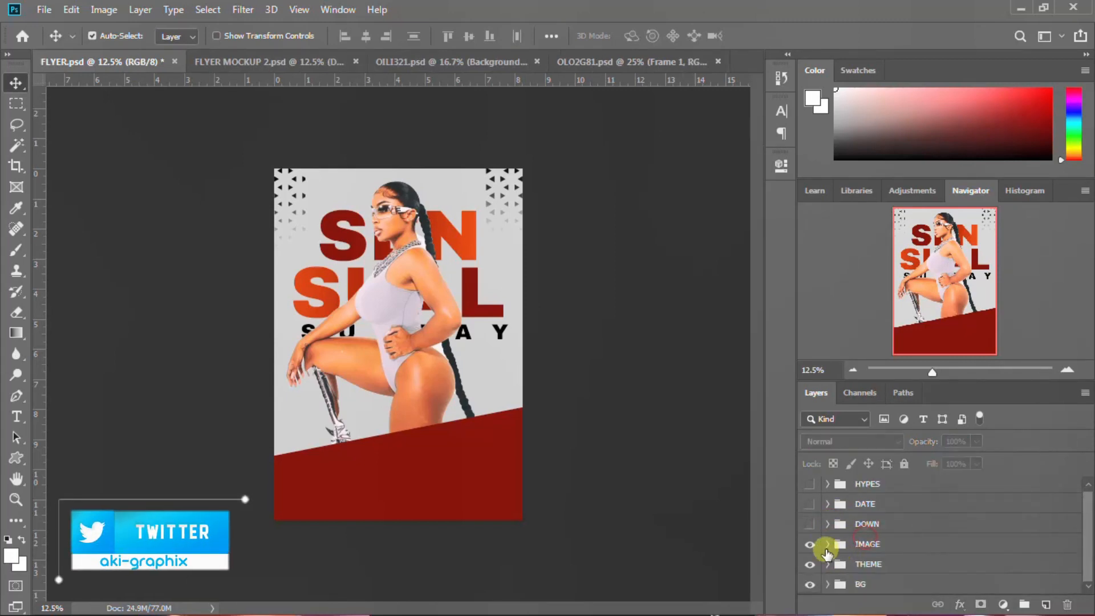
pyautogui.click(868, 543)
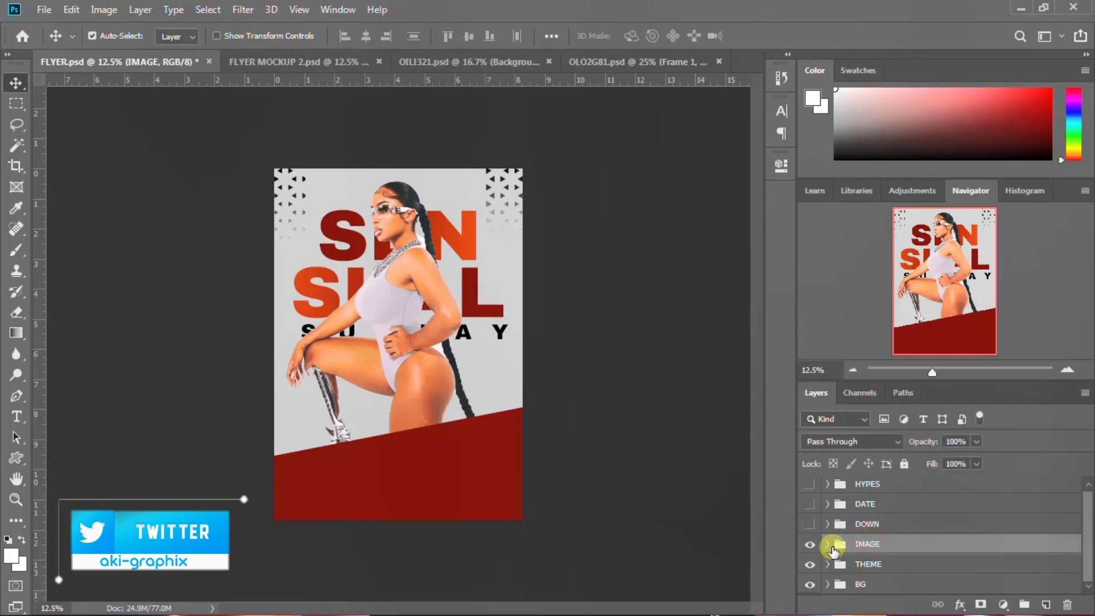
pyautogui.click(829, 545)
pyautogui.scroll(-1, 868, 551)
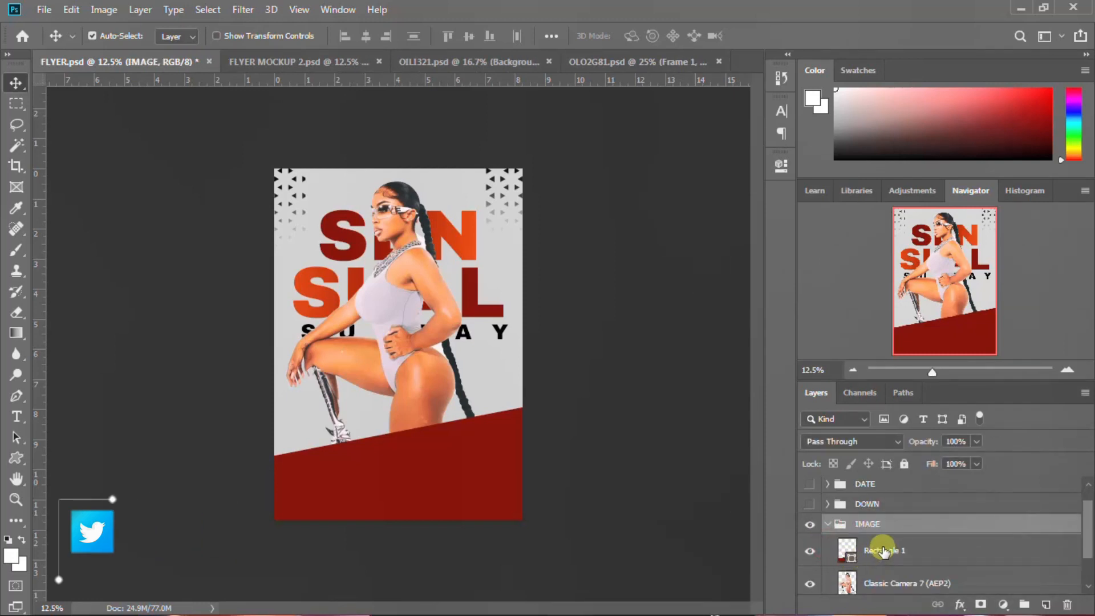
pyautogui.click(883, 552)
# Hide and show Rectangle 1 to compare the flyer with and without the slanted red shape, keeping it visible and selected
pyautogui.click(810, 551)
pyautogui.click(810, 551)
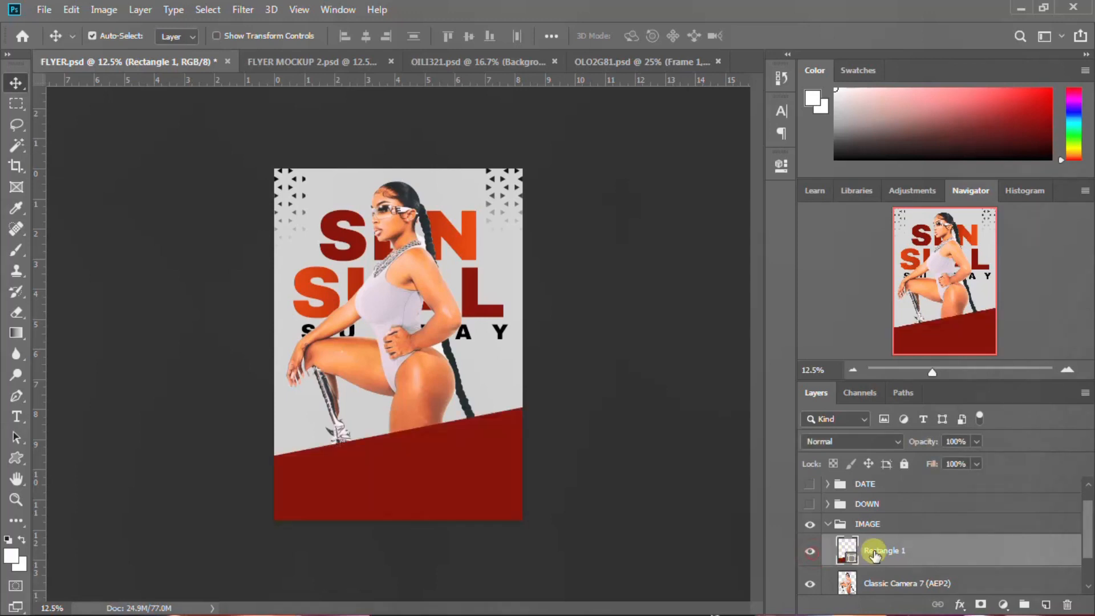
pyautogui.click(806, 552)
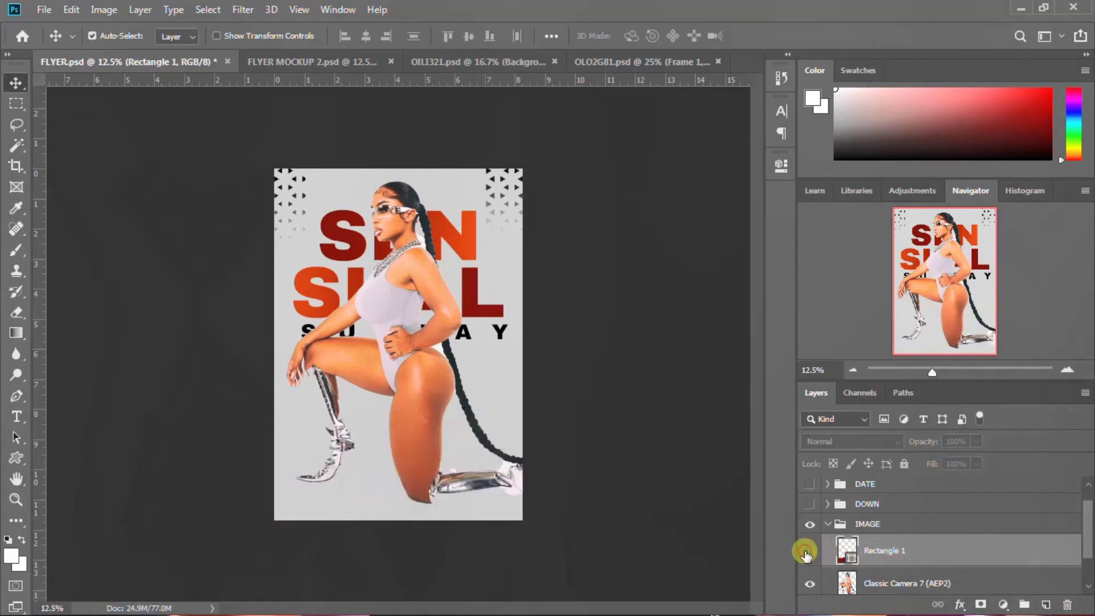
pyautogui.click(808, 551)
pyautogui.click(888, 549)
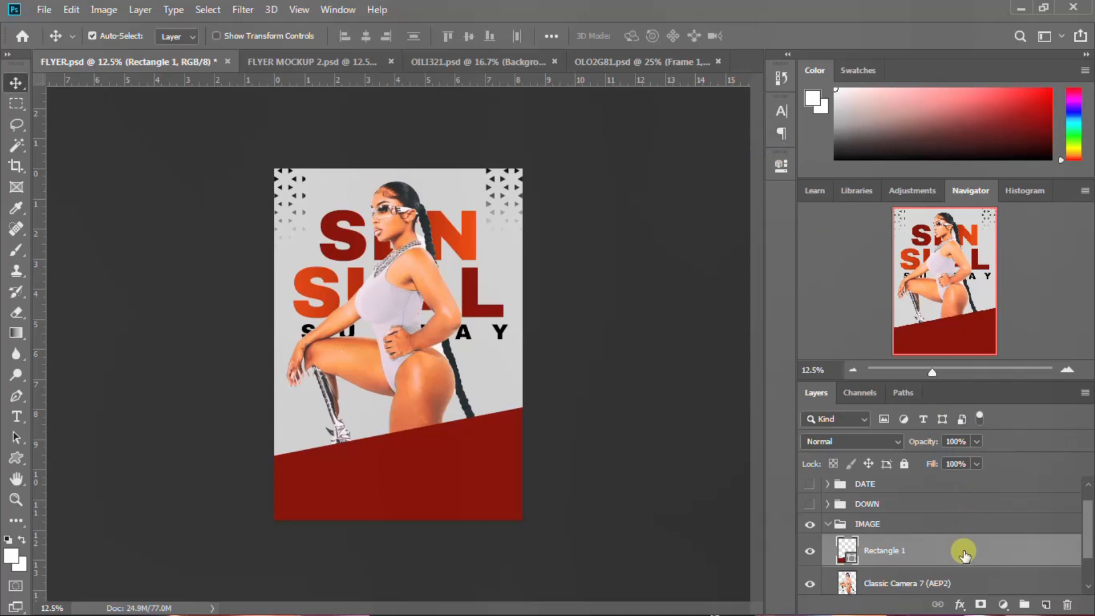
# Examine the hex code of Rectangle 1's fill colour and close the colour picker
pyautogui.doubleClick(854, 560)
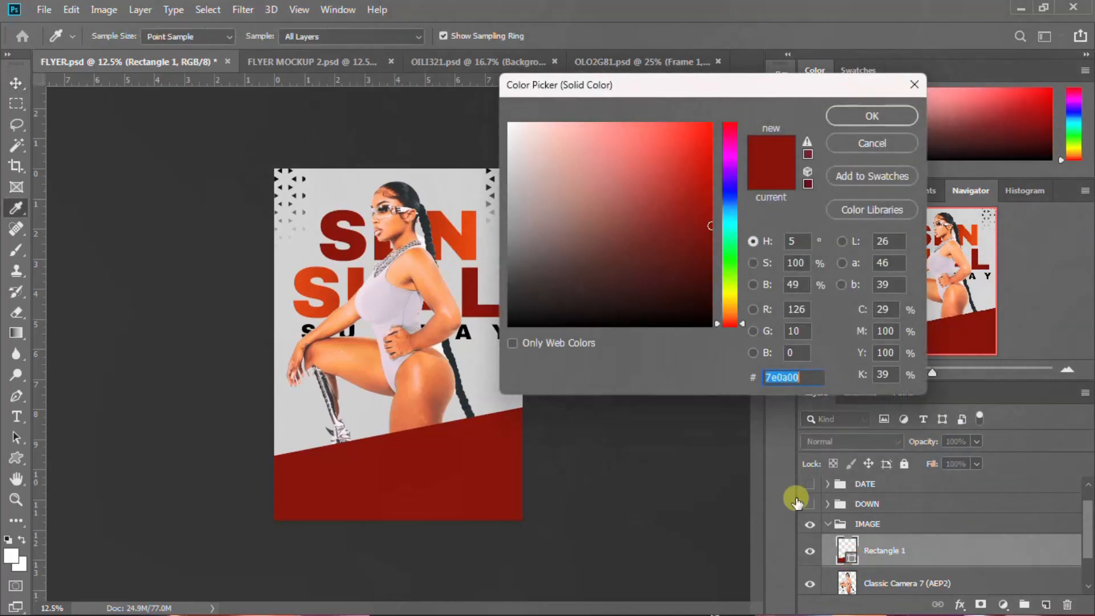
pyautogui.moveTo(813, 378); pyautogui.dragTo(759, 391)
pyautogui.click(894, 112)
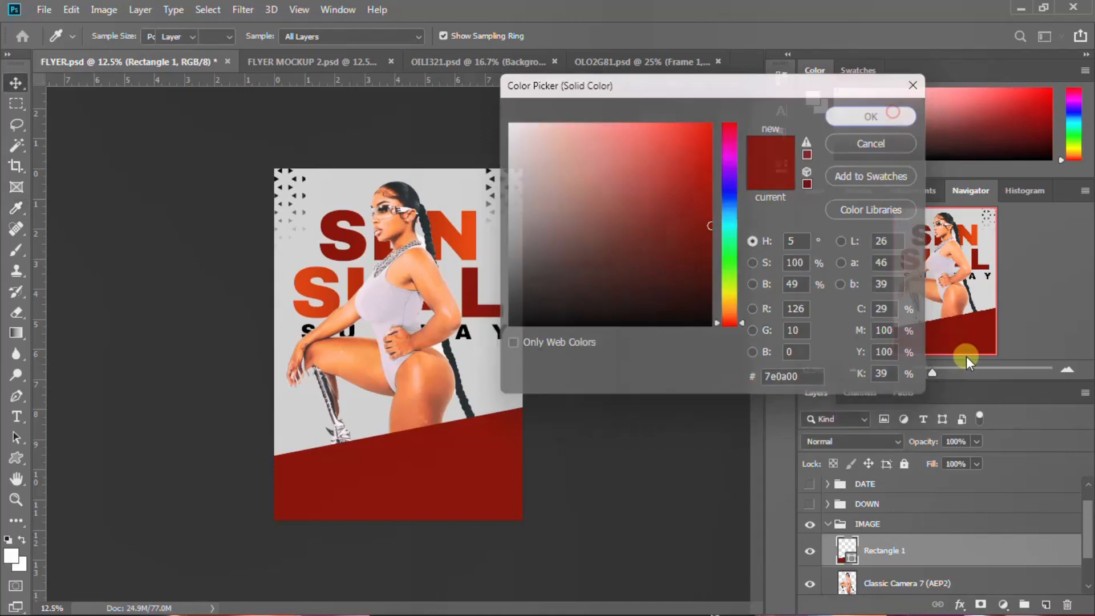
# Select the Classic Camera 7 (AEP2) layer and hide and show it to compare the flyer with and without the model
pyautogui.scroll(-1, 901, 565)
pyautogui.click(894, 568)
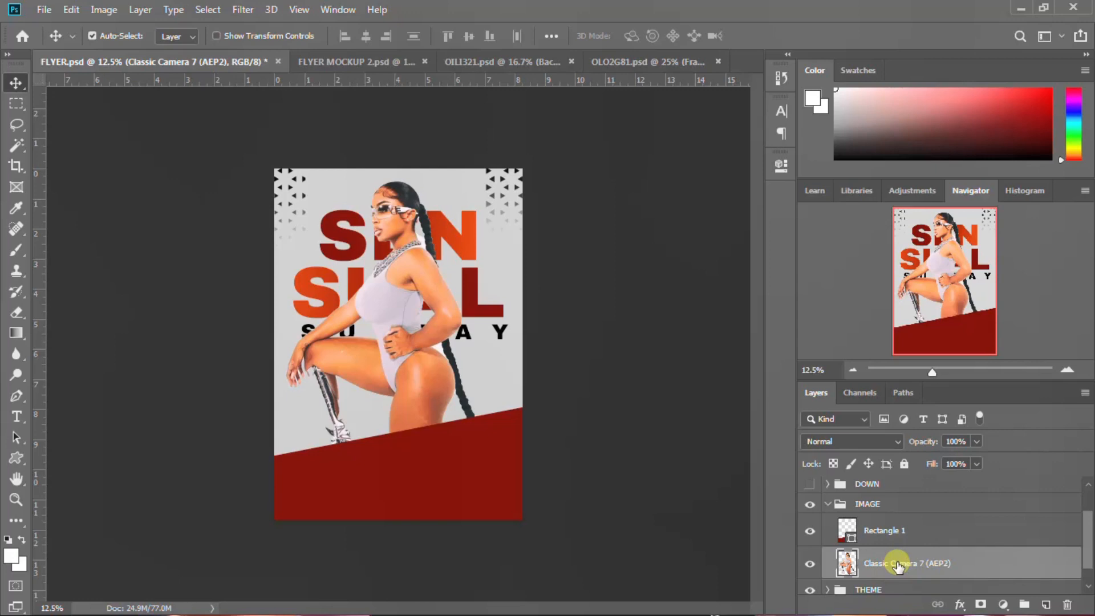
pyautogui.click(810, 565)
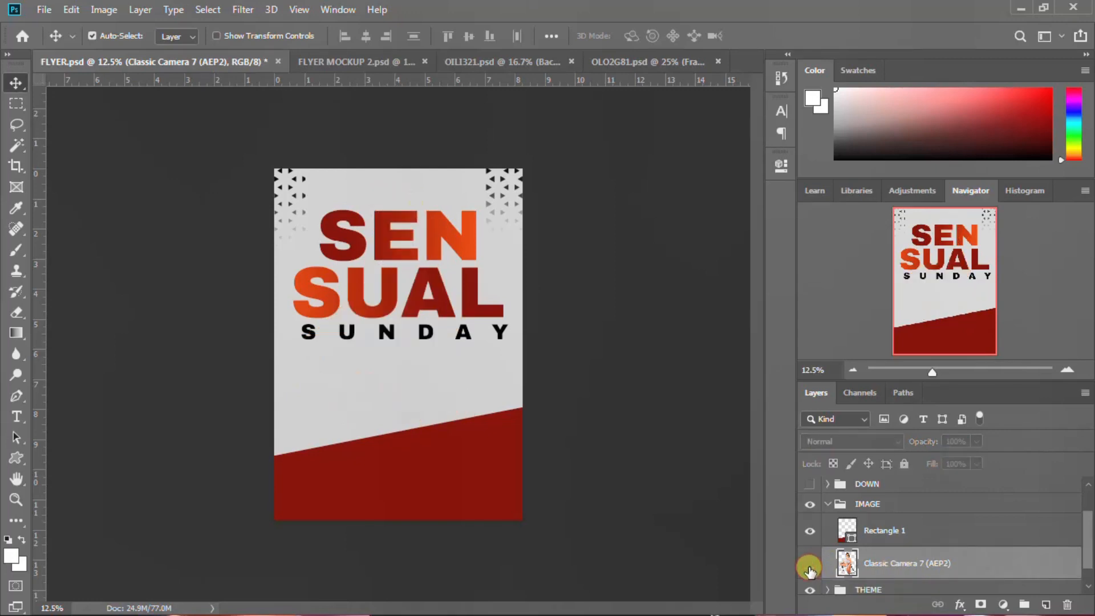
pyautogui.click(810, 567)
pyautogui.click(810, 566)
pyautogui.click(810, 567)
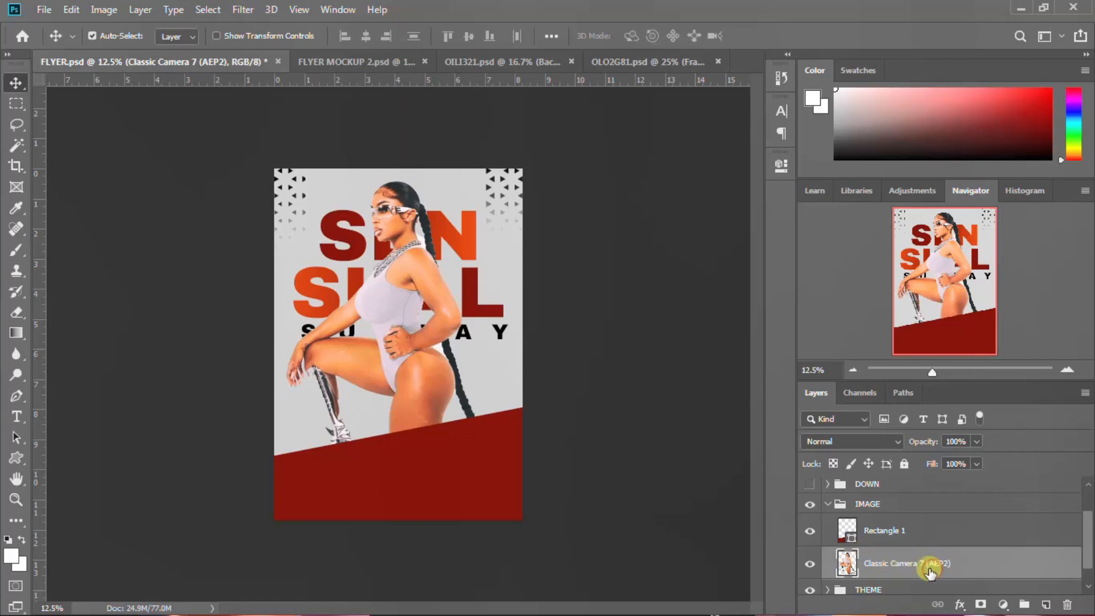
# Rescale the Classic Camera 7 (AEP2) cut-out slightly with Free Transform, apply it and collapse the IMAGE group
pyautogui.press('ctrl')
pyautogui.hotkey('ctrl', 't')
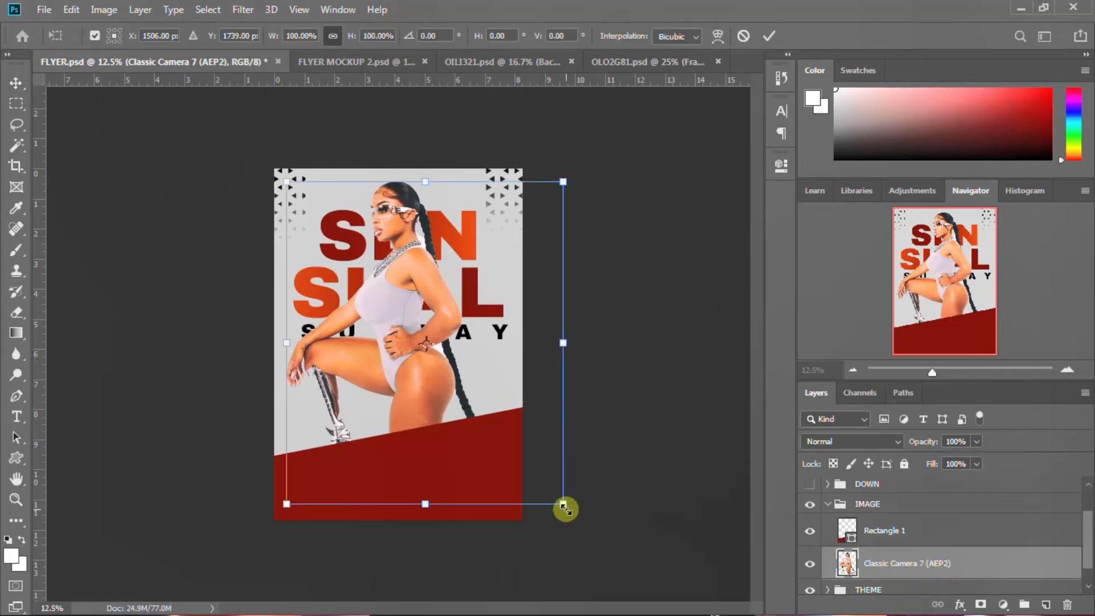
pyautogui.moveTo(561, 510)
pyautogui.mouseDown()
pyautogui.moveTo(532, 500)
pyautogui.moveTo(556, 482)
pyautogui.moveTo(569, 504)
pyautogui.mouseUp()
pyautogui.press('Return')
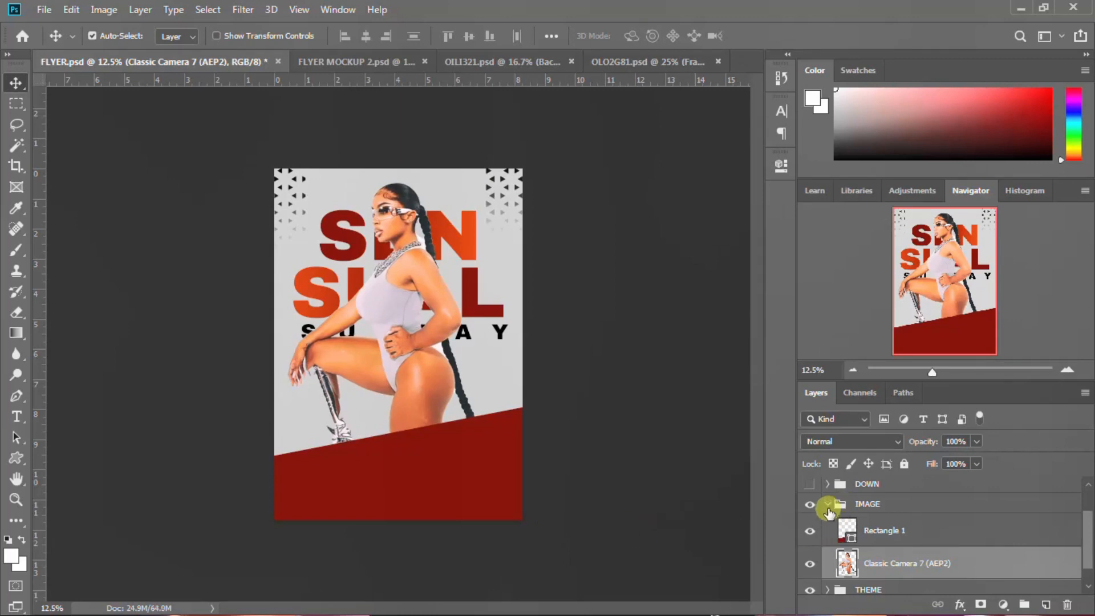
pyautogui.click(828, 506)
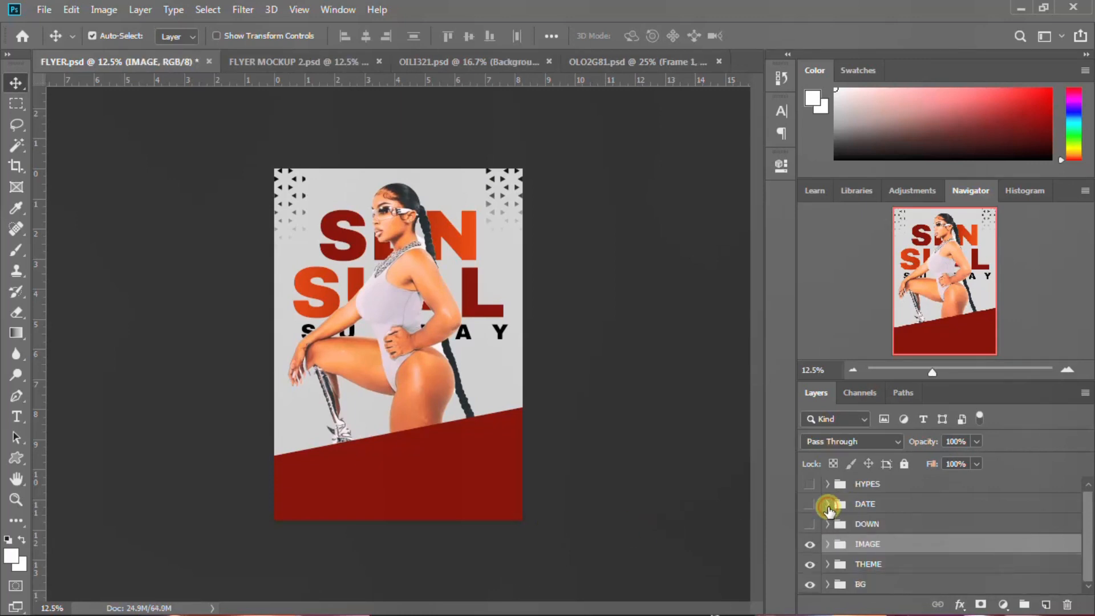
# Move the THEME group's SENSUAL SUNDAY text up towards the flyer's top edge with Free Transform and apply it
pyautogui.click(873, 566)
pyautogui.hotkey('ctrl', 't')
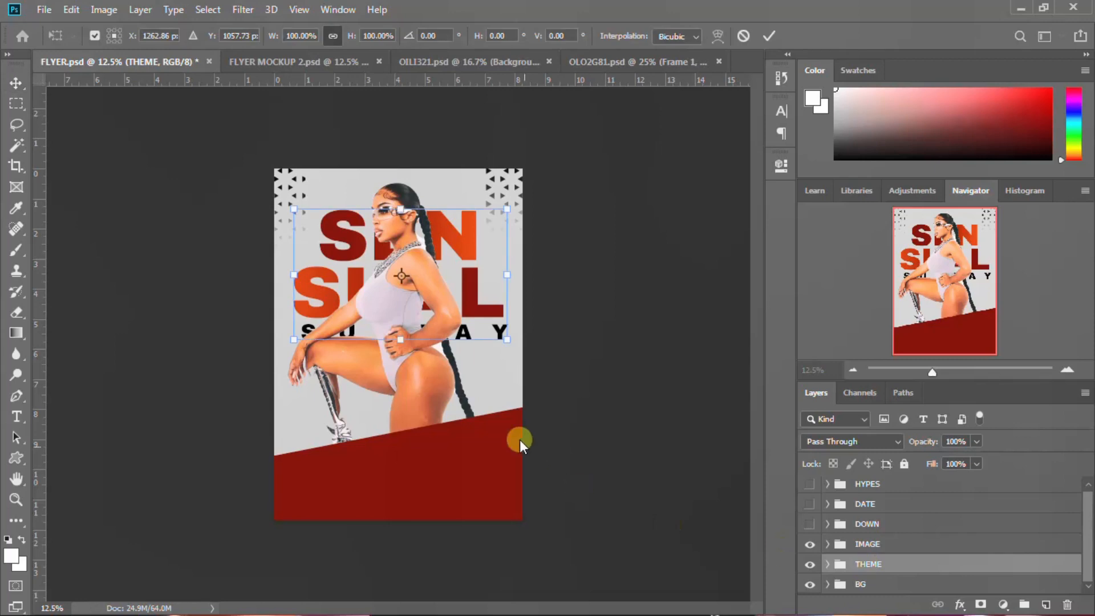
pyautogui.moveTo(429, 305); pyautogui.dragTo(429, 282)
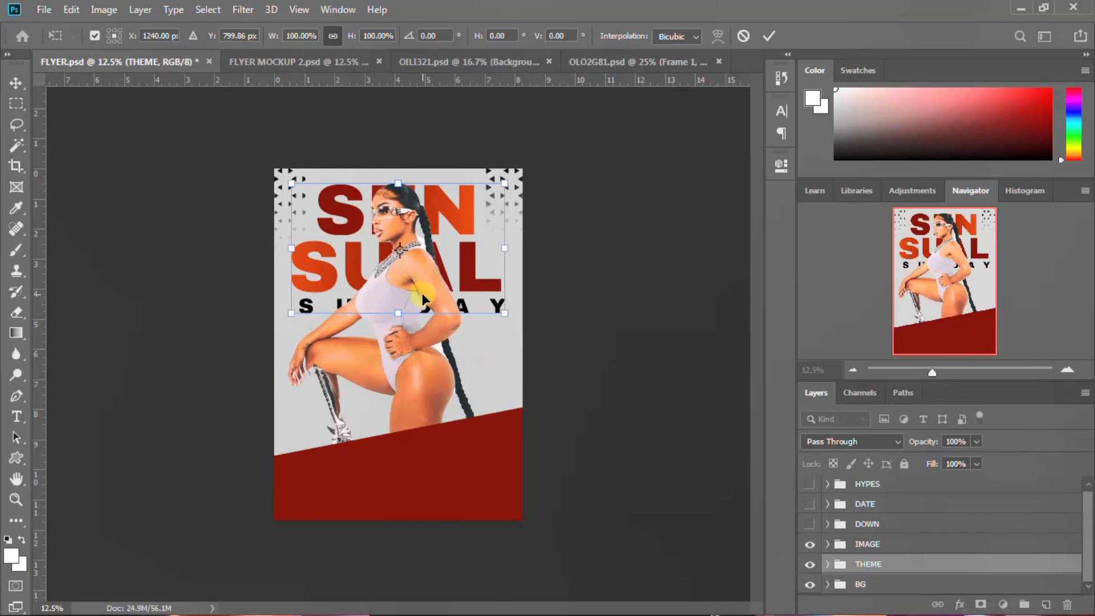
pyautogui.moveTo(430, 276); pyautogui.dragTo(407, 269)
pyautogui.press('Return')
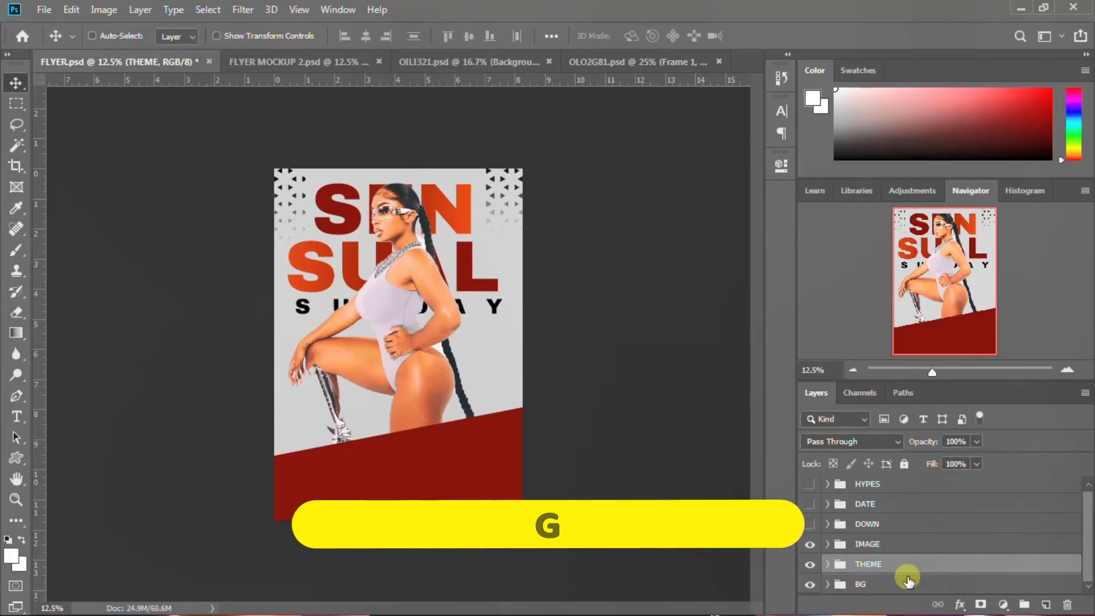
pyautogui.hotkey('ctrl', 'r')
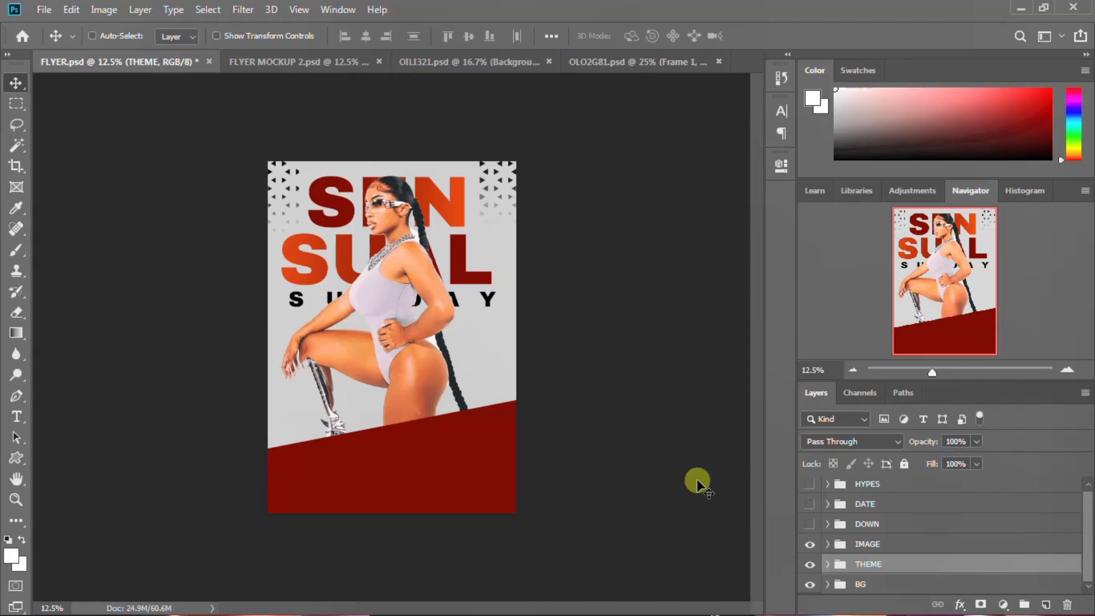
pyautogui.press('ctrl')
pyautogui.hotkey('ctrl', 'r')
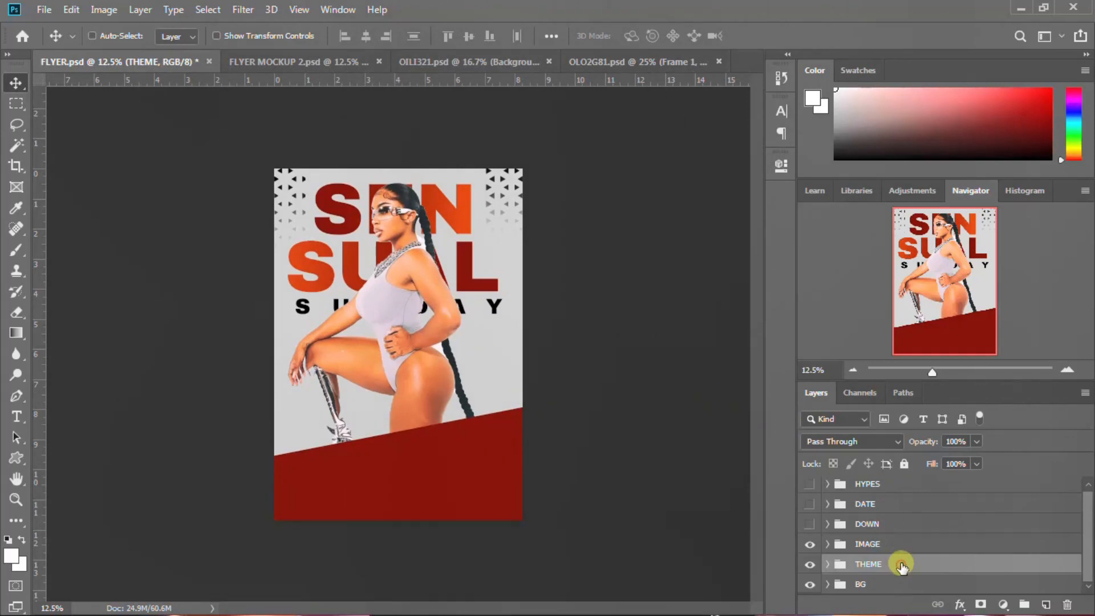
# Shift the THEME group slightly to the right, to about X 1240 px and Y 800 px, and apply the transform
pyautogui.hotkey('ctrl', 't')
pyautogui.moveTo(384, 246)
pyautogui.mouseDown()
pyautogui.moveTo(393, 248)
pyautogui.moveTo(371, 248)
pyautogui.mouseUp()
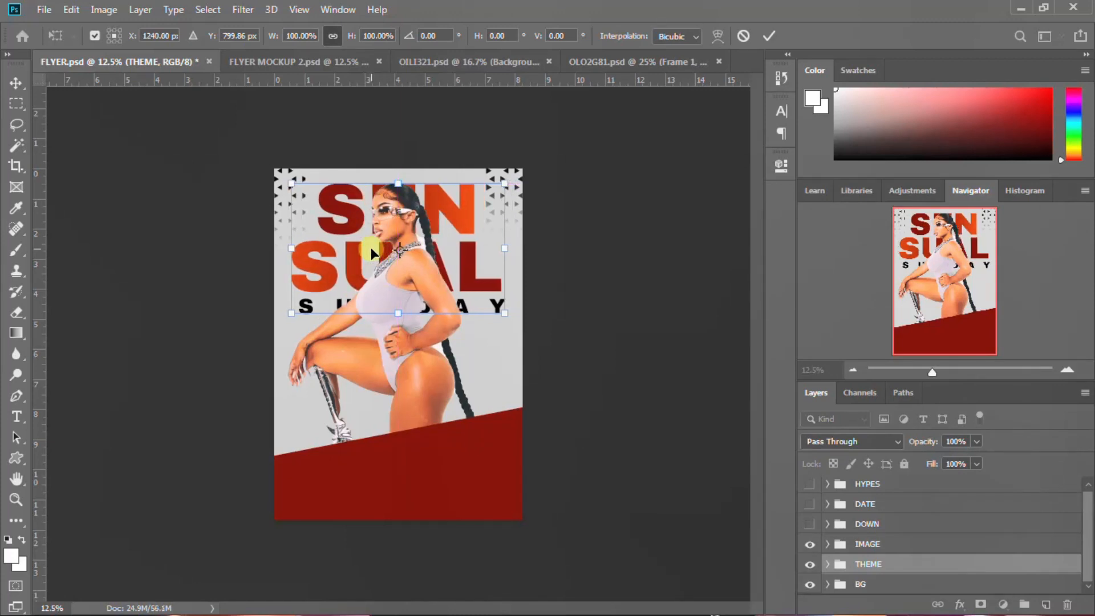
pyautogui.press('Return')
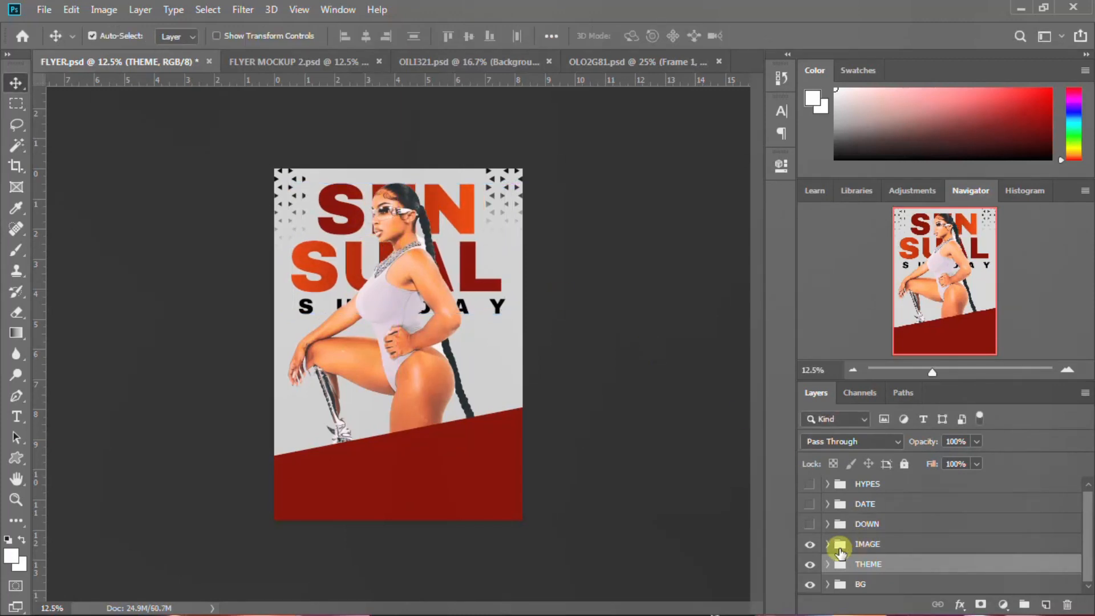
# Make the DOWN group visible, expand it and select its Shape 3 layer, keeping that shape visible
pyautogui.click(810, 524)
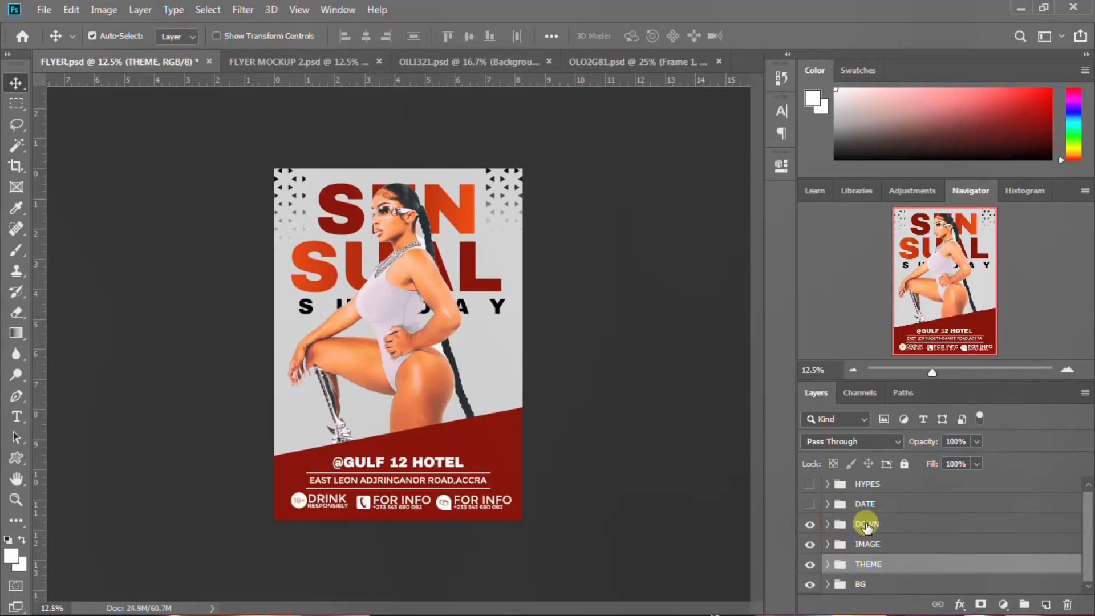
pyautogui.click(868, 526)
pyautogui.click(828, 523)
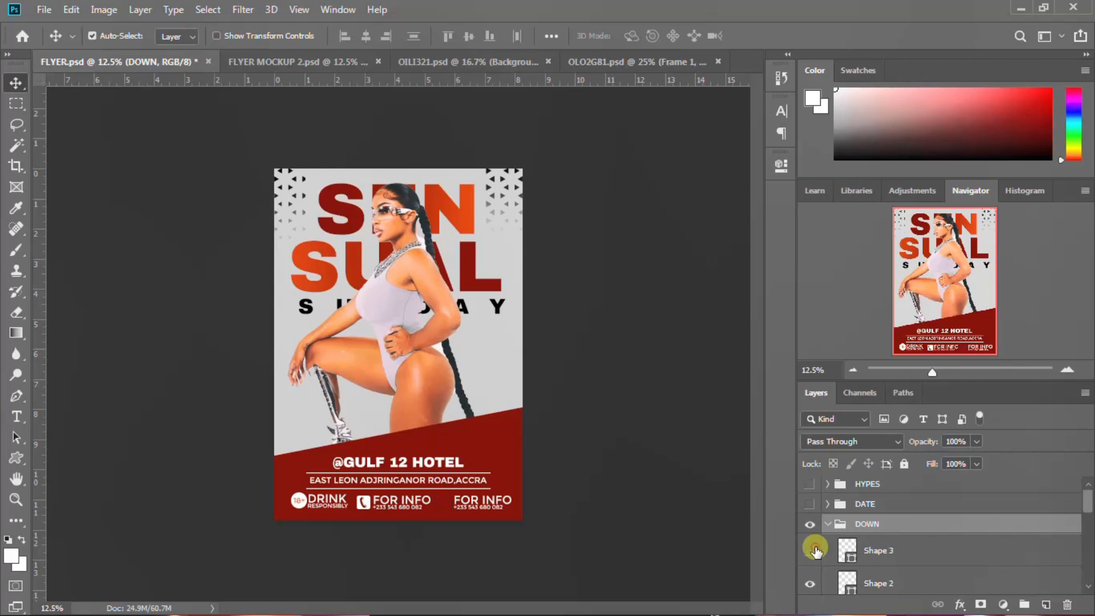
pyautogui.click(816, 551)
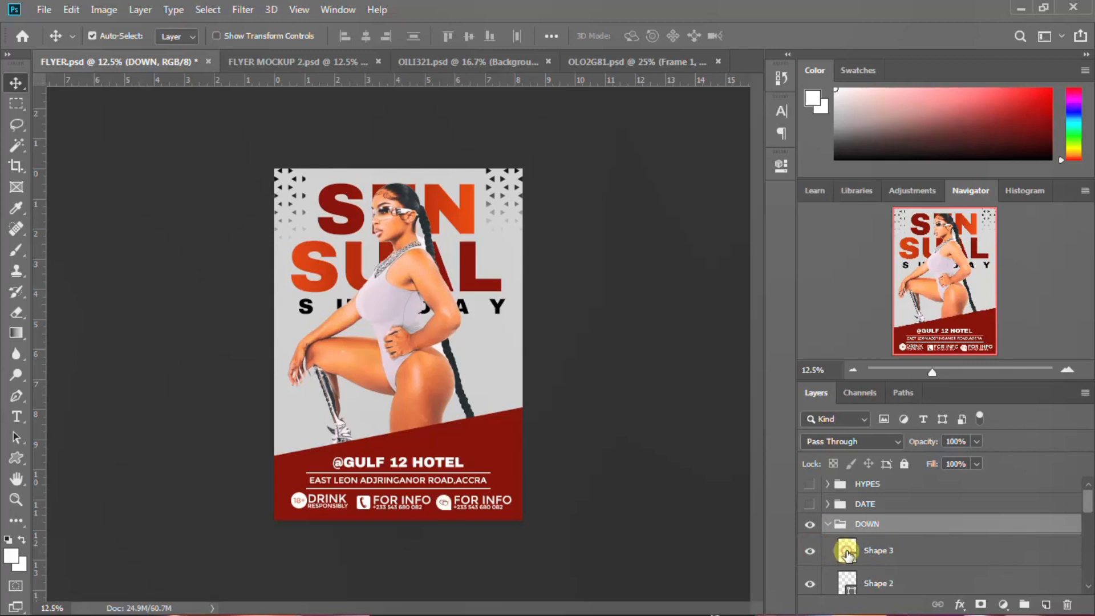
pyautogui.click(847, 551)
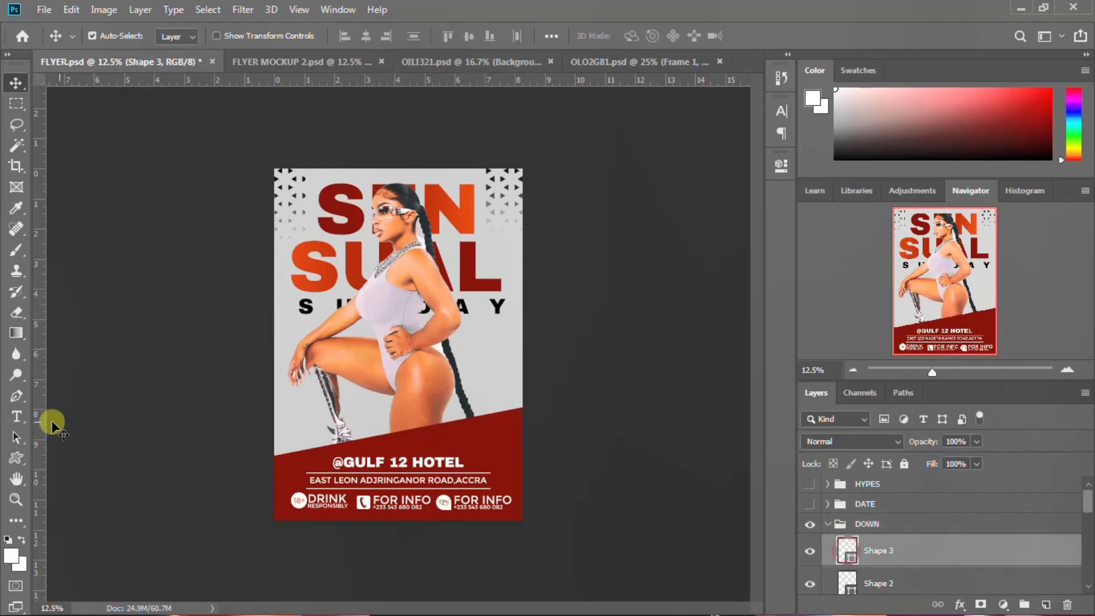
# With the Custom Shape tool, browse the shape library and choose the overlapping speech-bubbles shape used for the Shape 3 icon
pyautogui.click(16, 460)
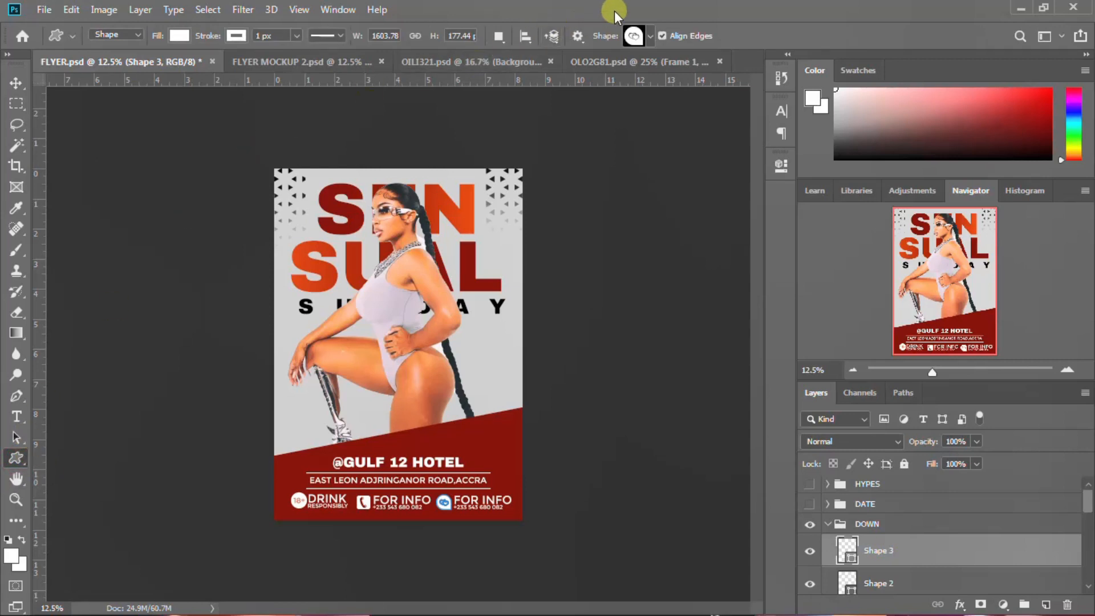
pyautogui.click(634, 36)
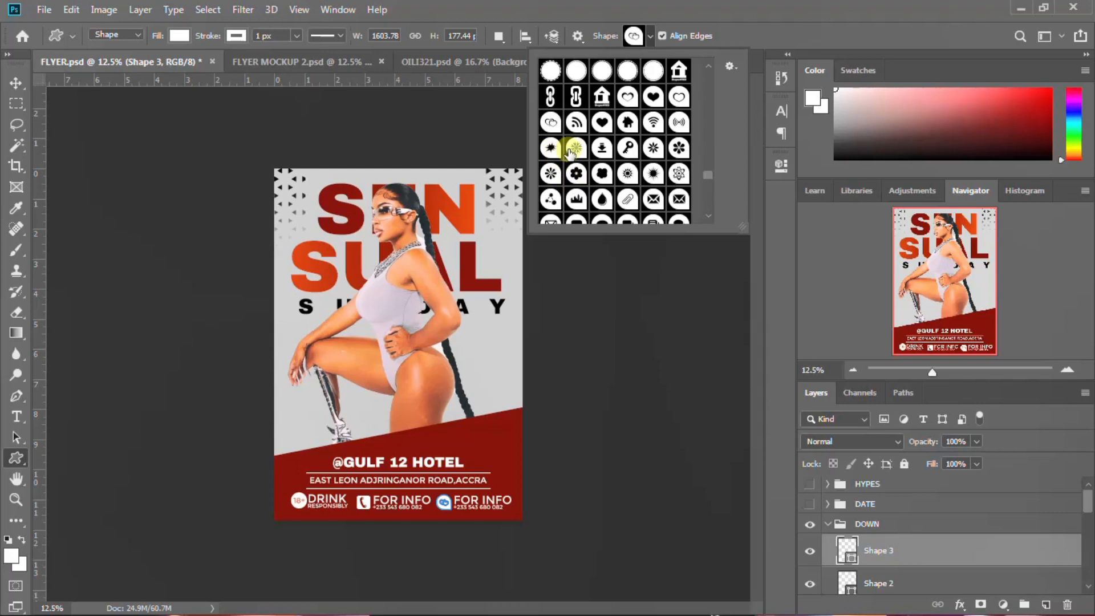
pyautogui.scroll(-1, 576, 177)
pyautogui.scroll(-3, 582, 182)
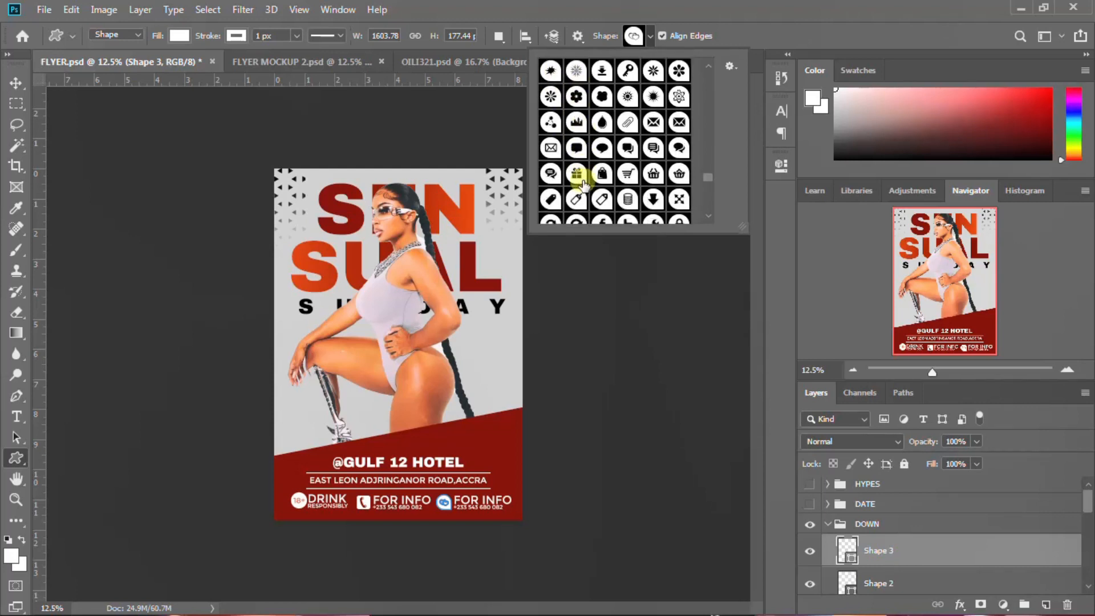
pyautogui.scroll(-1, 582, 185)
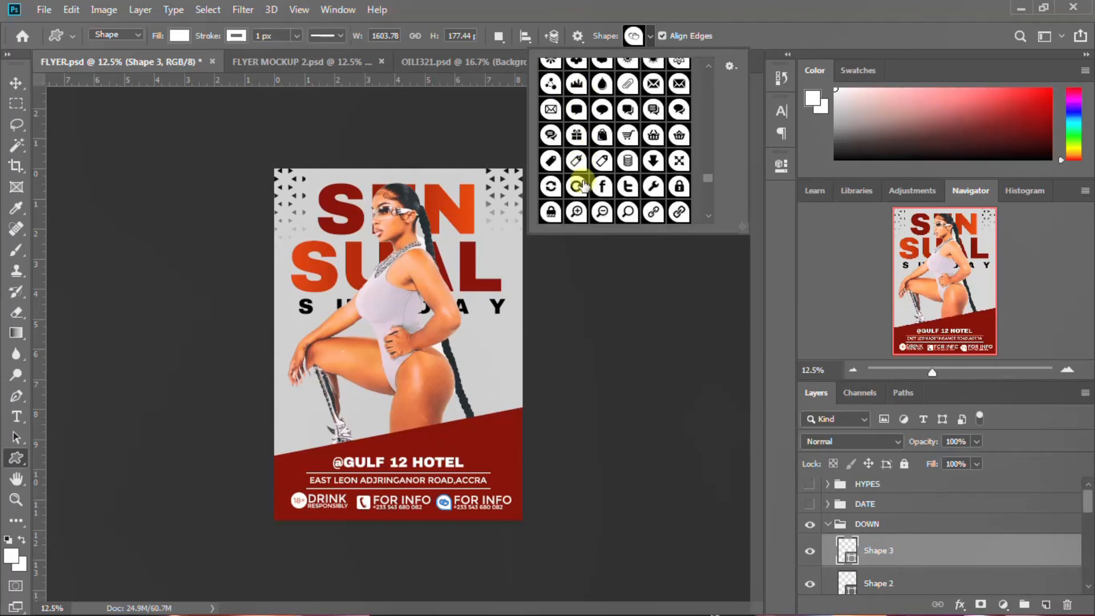
pyautogui.scroll(1, 582, 185)
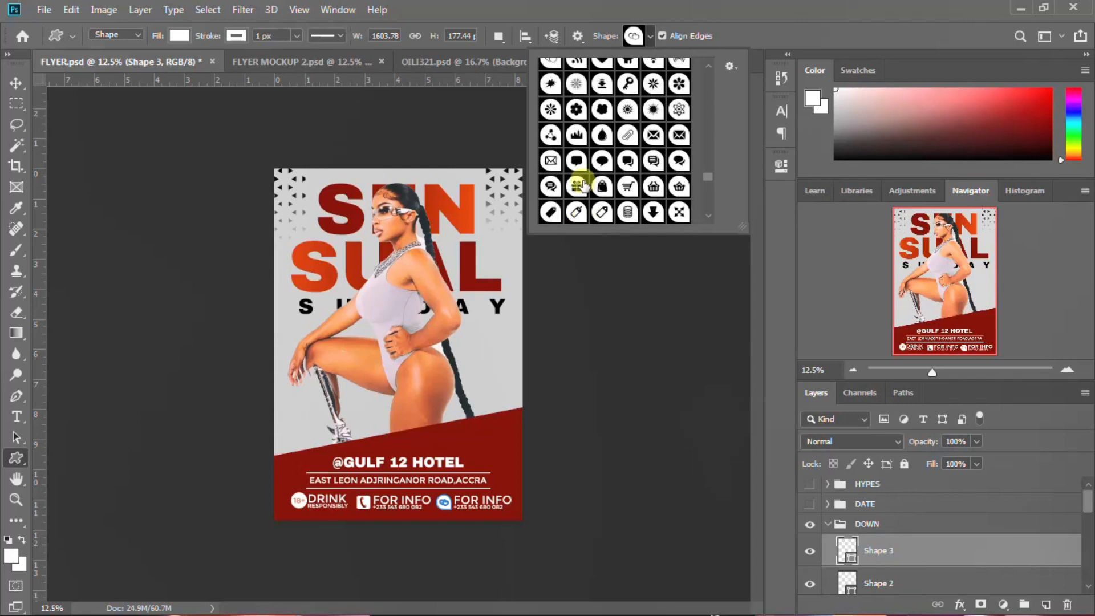
pyautogui.scroll(4, 579, 179)
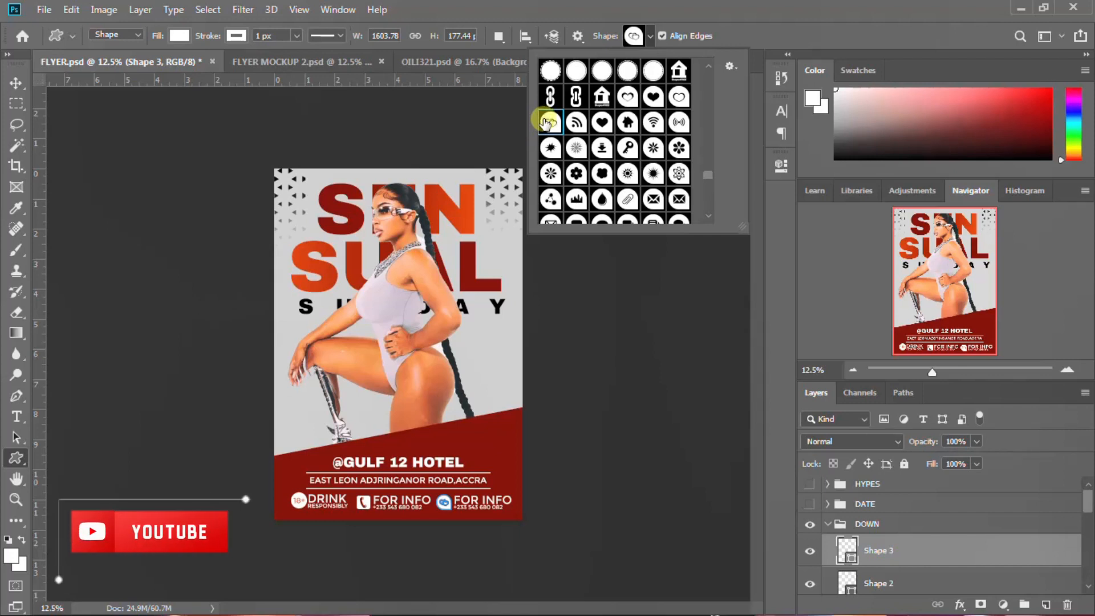
pyautogui.doubleClick(549, 121)
pyautogui.hotkey('ctrl', '+')
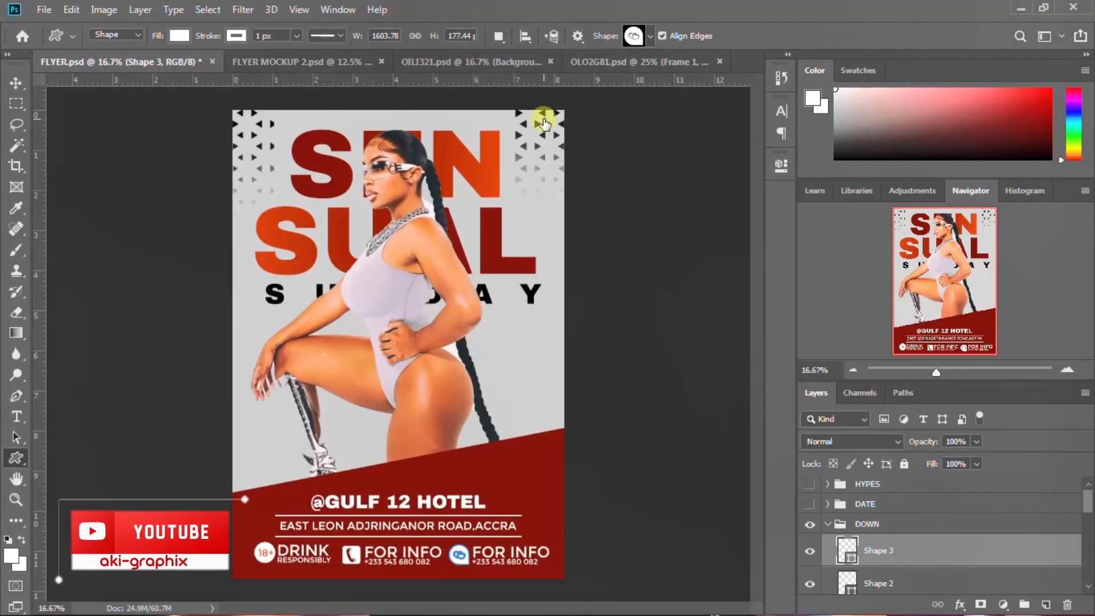
pyautogui.hotkey('ctrl', '-')
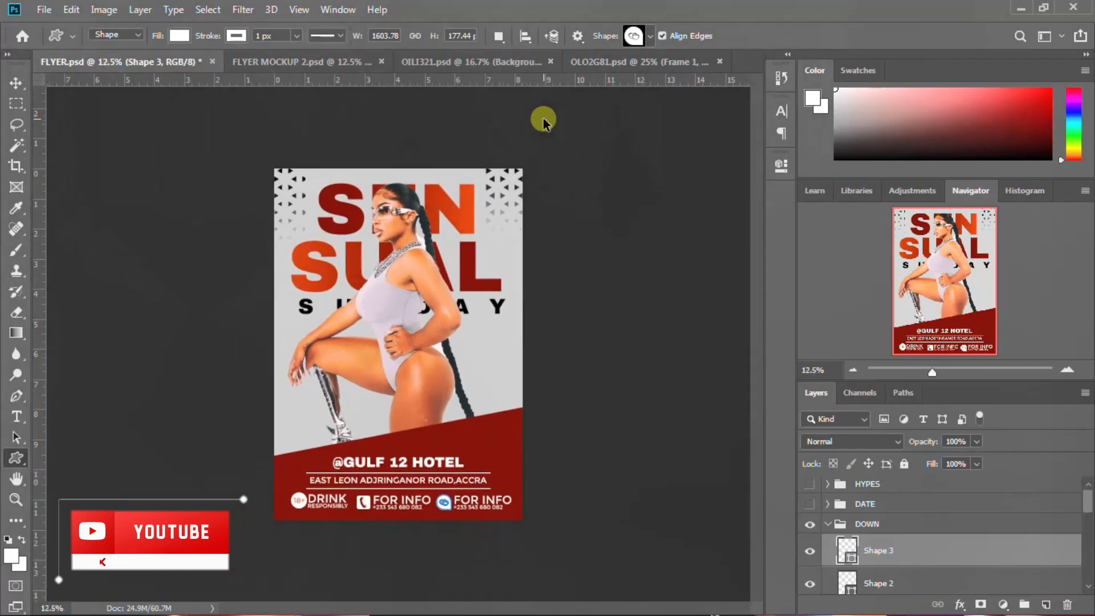
pyautogui.click(633, 36)
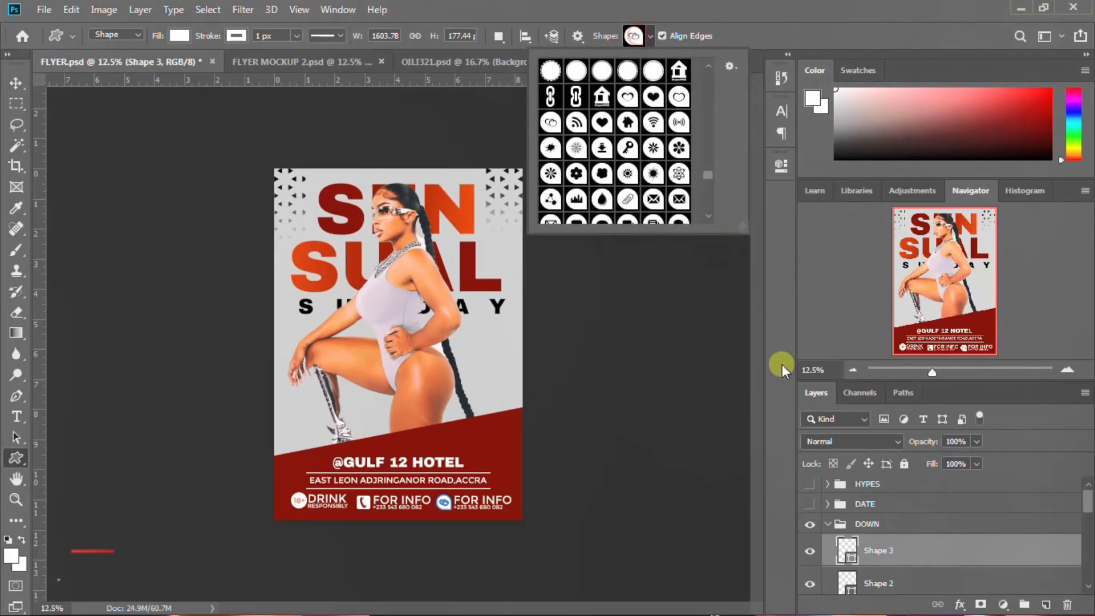
pyautogui.click(635, 36)
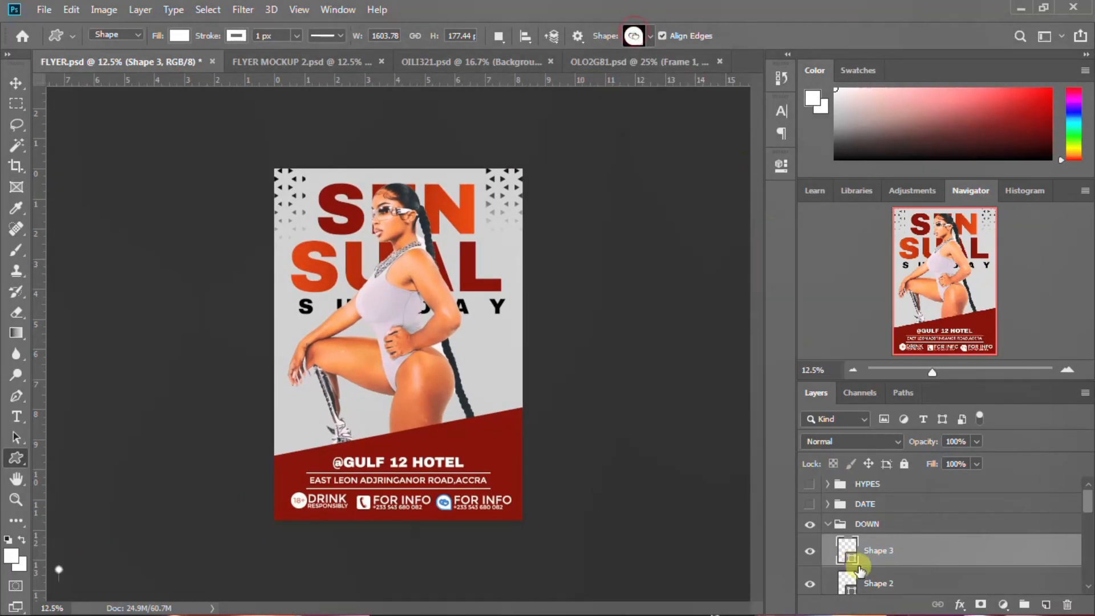
# Select the DOWN group's Shape 2 phone icon layer and switch its visibility off and back on
pyautogui.click(882, 579)
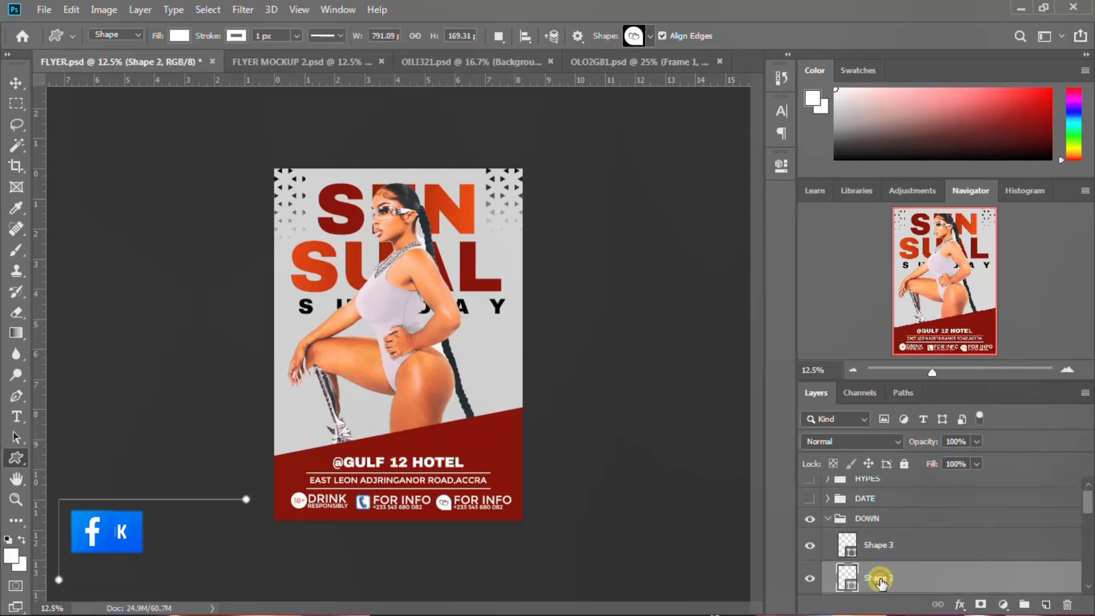
pyautogui.click(812, 577)
pyautogui.click(811, 577)
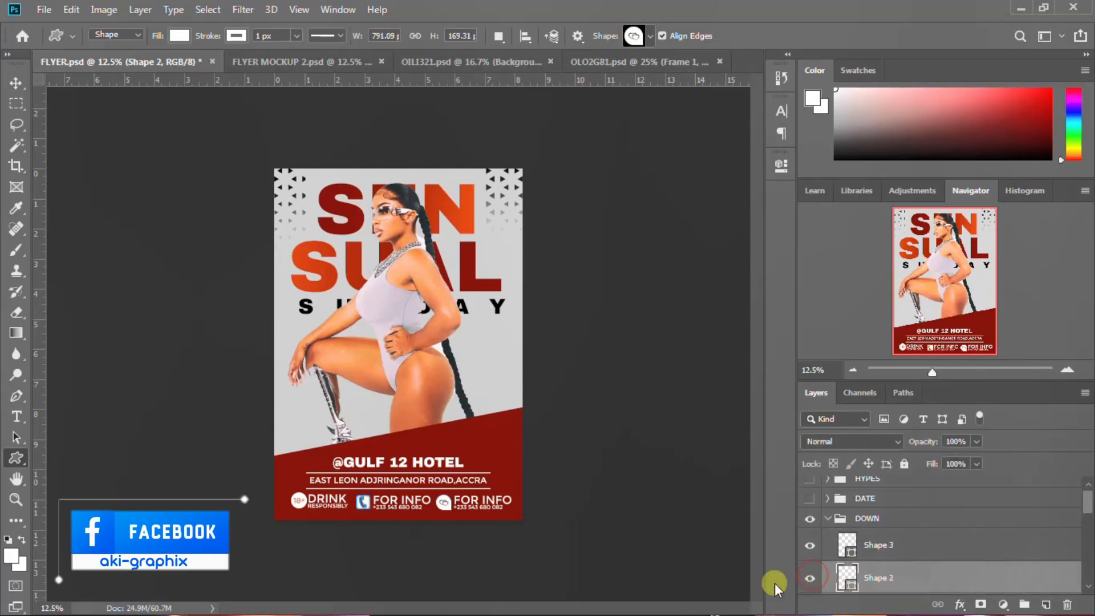
# Select the copied "for info" text layer in the DOWN group and examine its font in the character settings
pyautogui.scroll(-1, 892, 581)
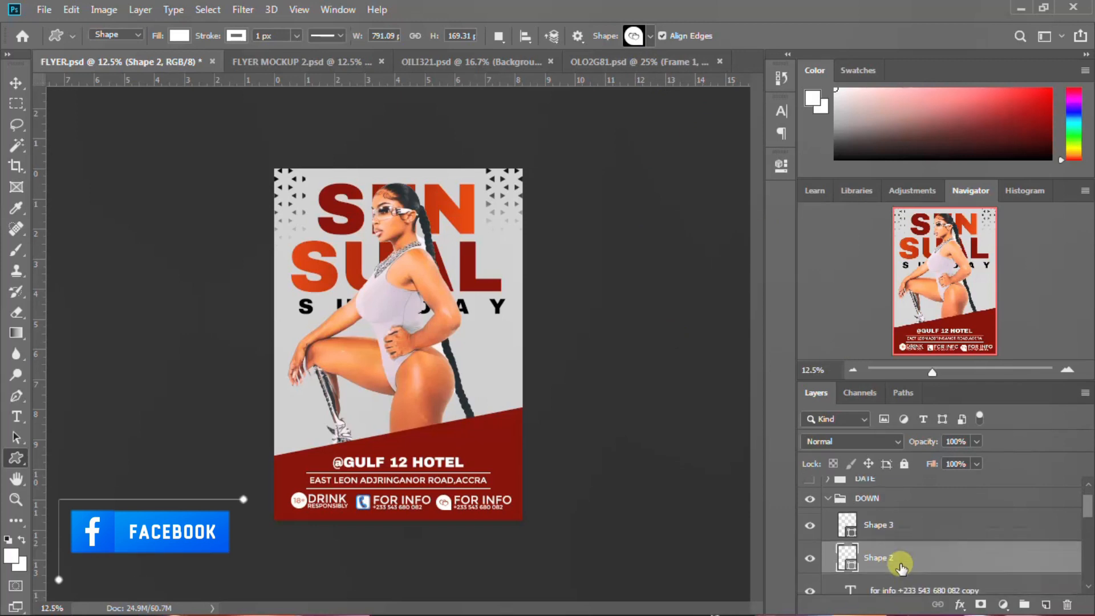
pyautogui.scroll(-1, 889, 579)
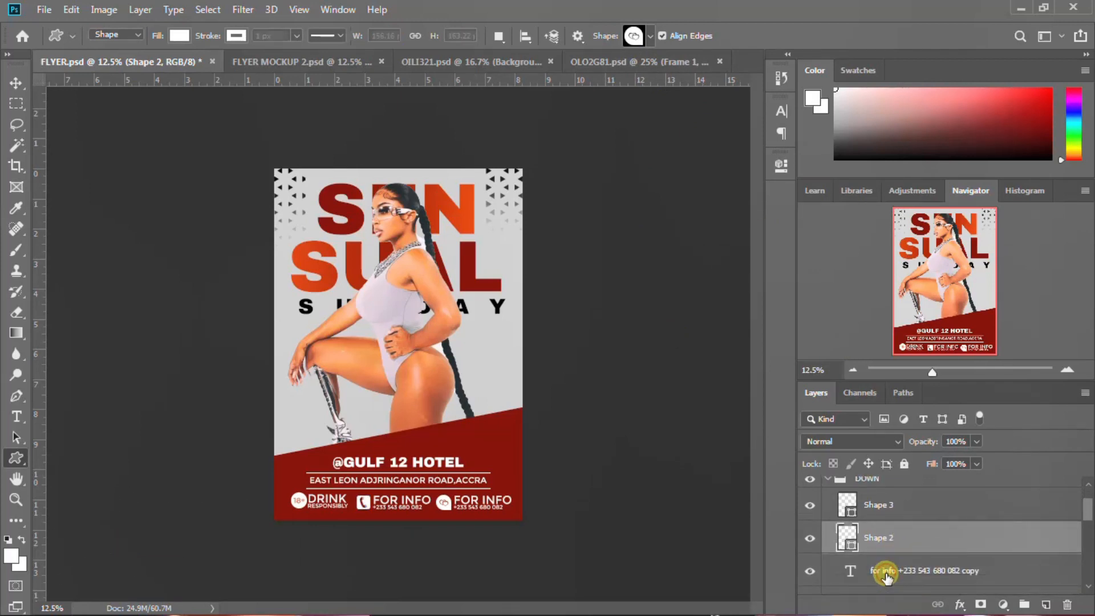
pyautogui.click(885, 573)
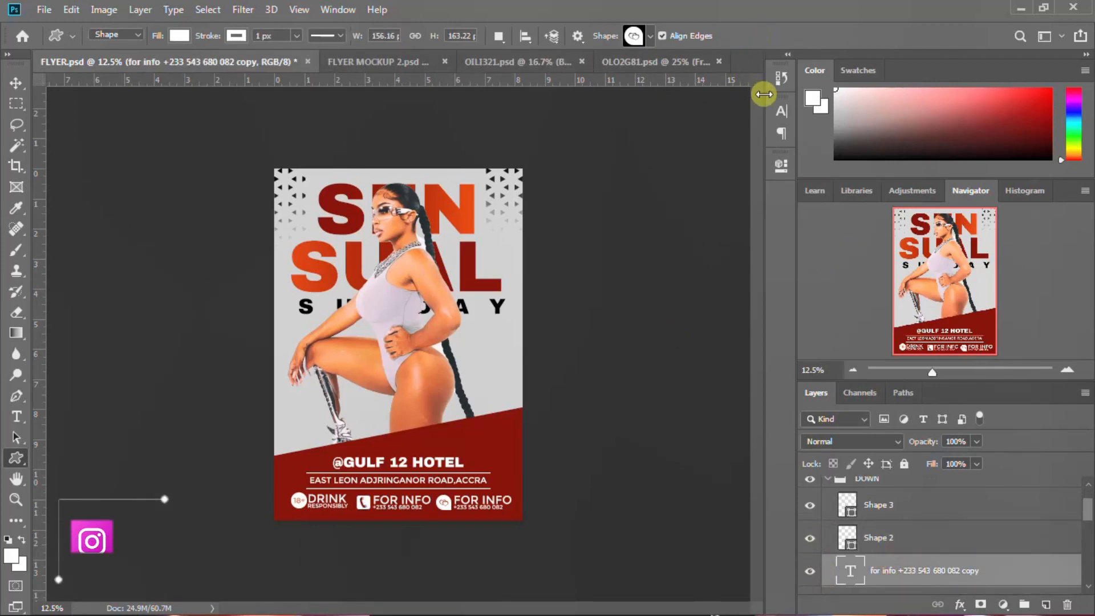
pyautogui.click(780, 110)
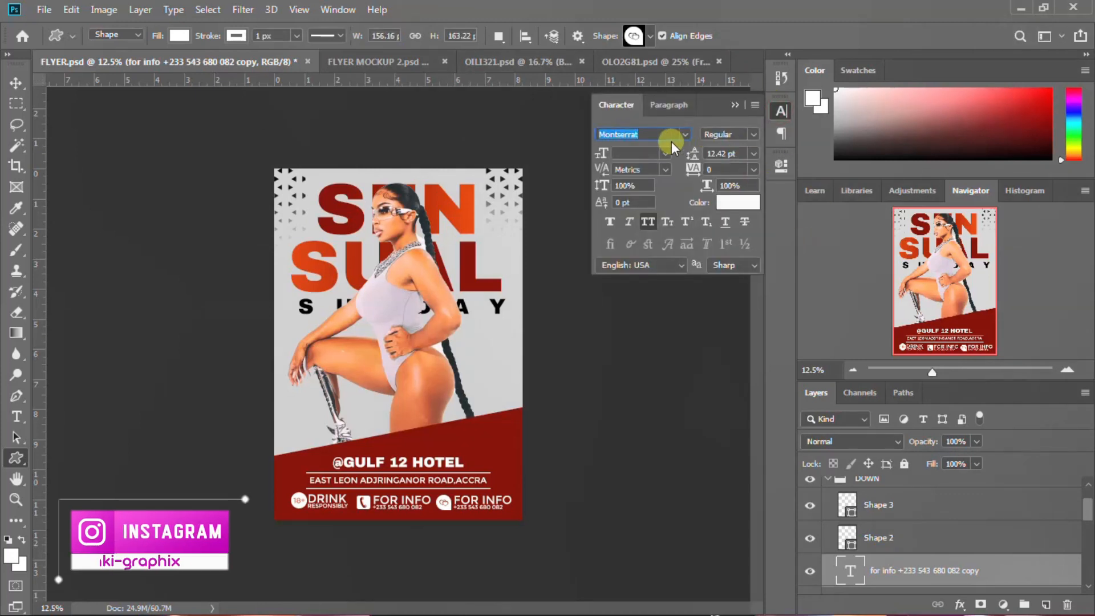
pyautogui.click(685, 134)
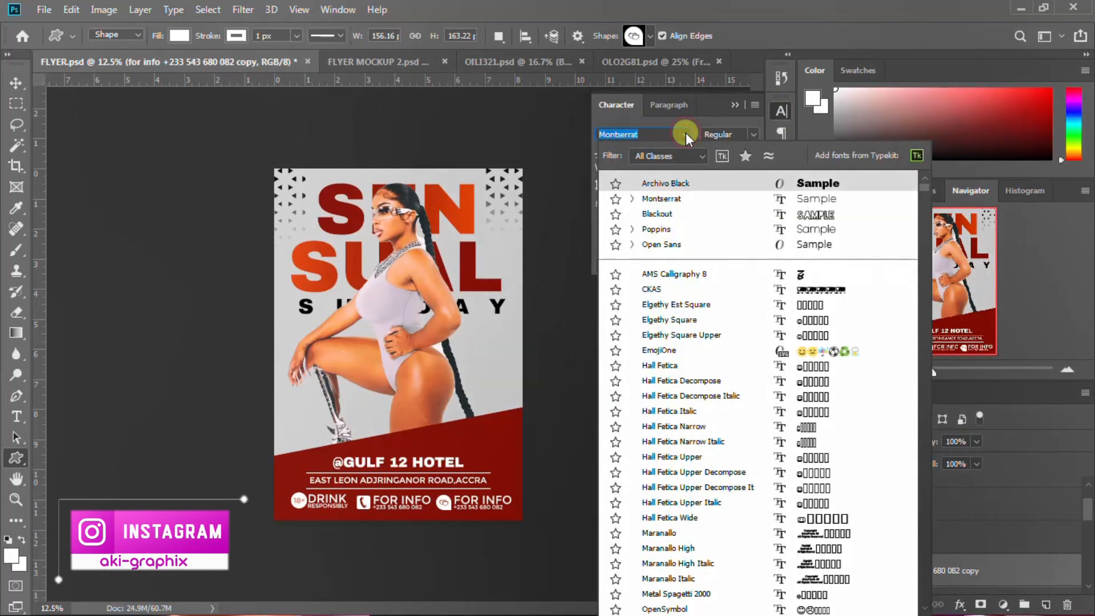
pyautogui.click(685, 134)
pyautogui.click(780, 110)
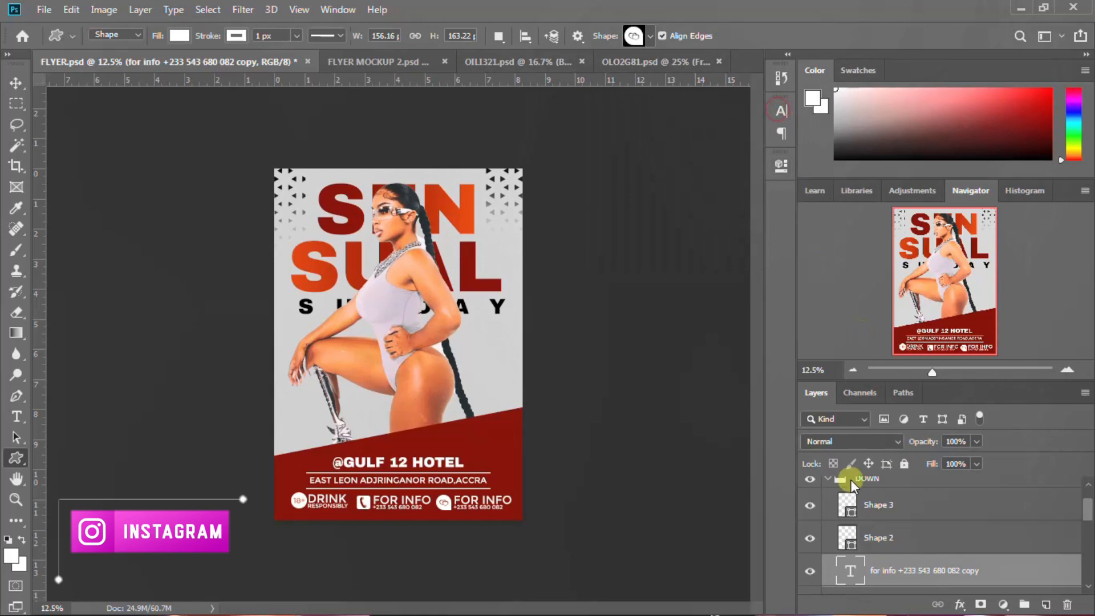
# Go through the original "for info", "drink responsibly" and "18+" text layers of the DOWN group, selecting each in turn
pyautogui.scroll(-2, 882, 542)
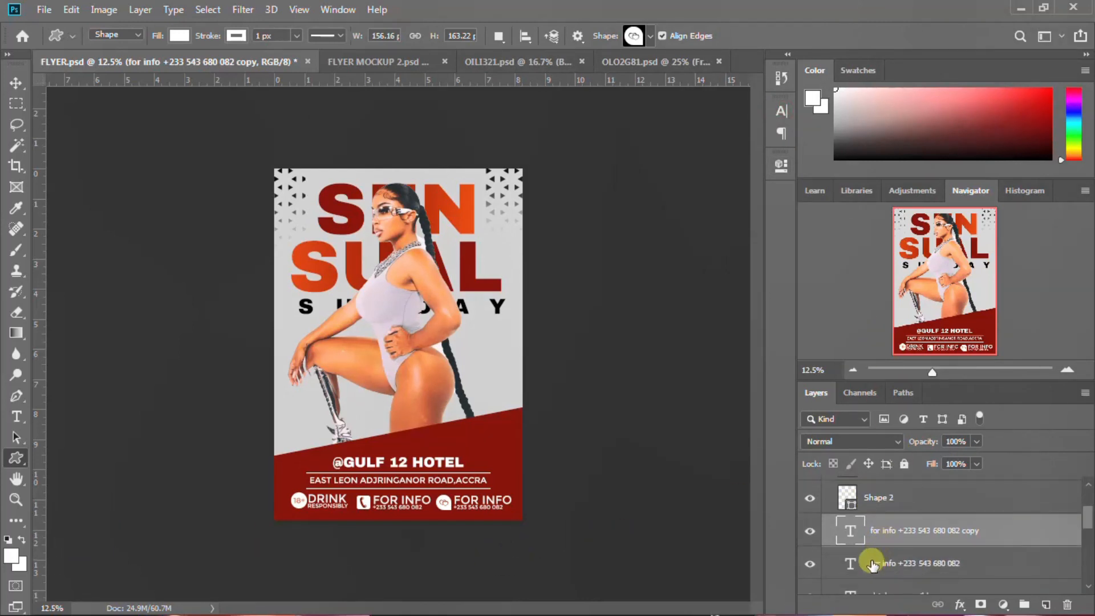
pyautogui.click(873, 563)
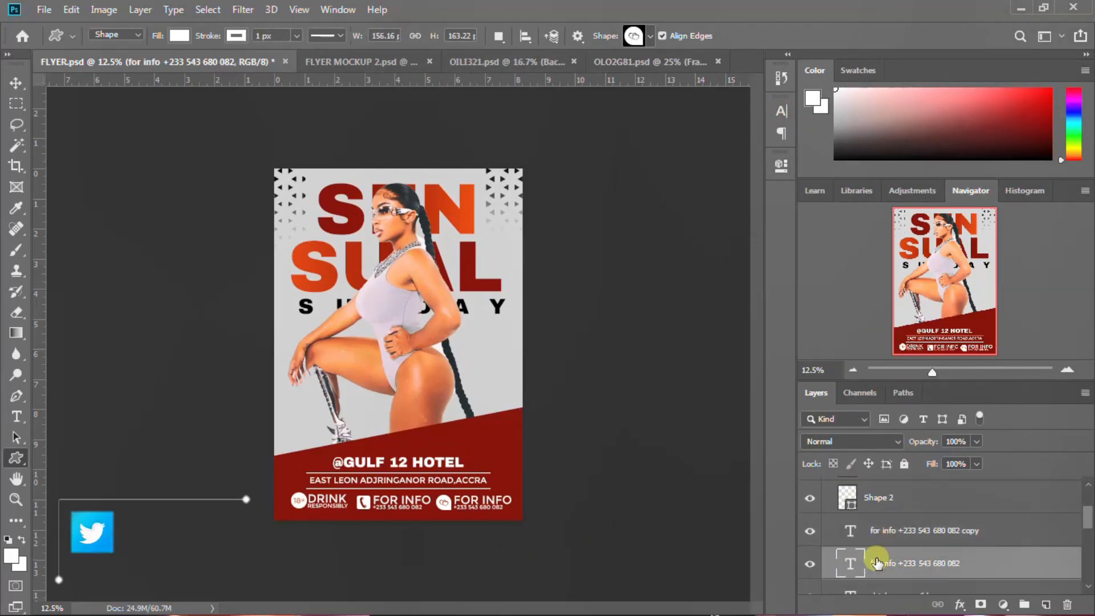
pyautogui.scroll(-1, 876, 562)
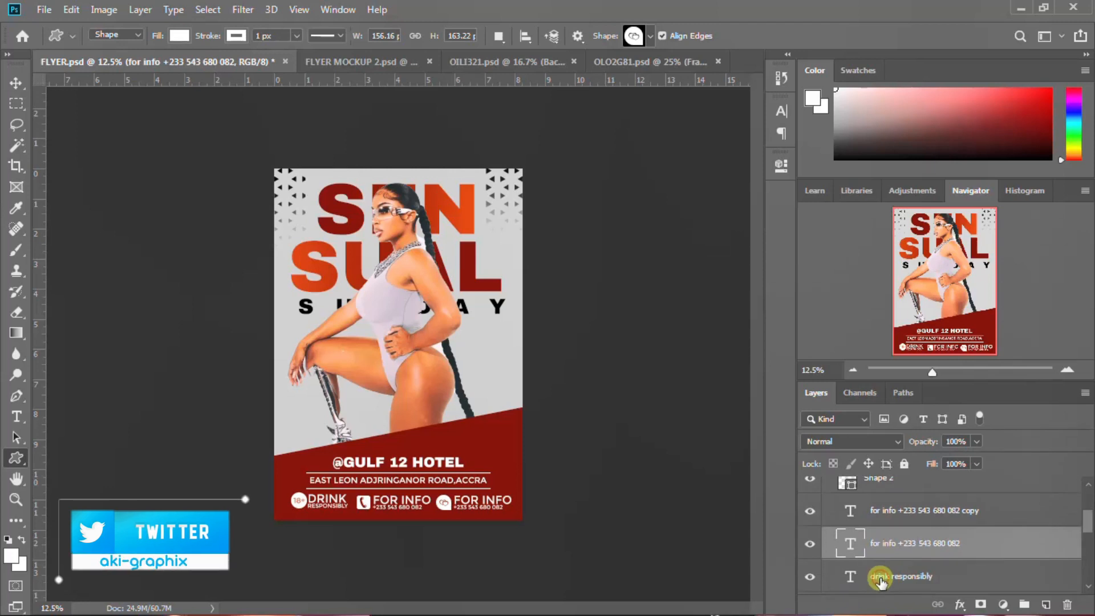
pyautogui.click(880, 579)
pyautogui.scroll(-2, 884, 570)
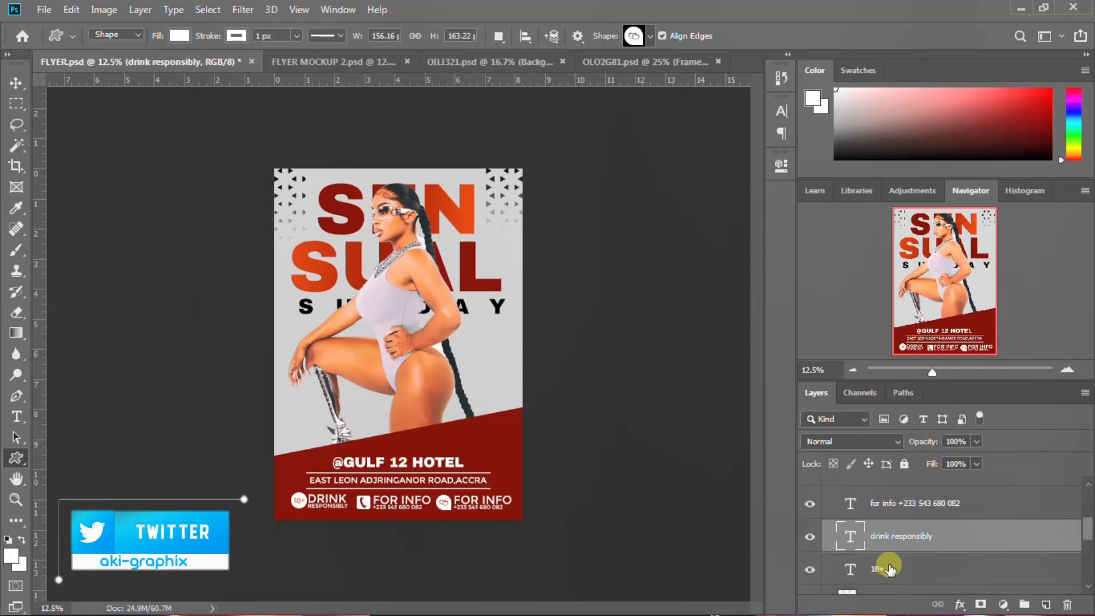
pyautogui.click(889, 568)
# Inspect the 18+ badge by selecting its Shape 1 ring layer and toggling the Ellipse 1 circle off and on
pyautogui.scroll(-1, 888, 571)
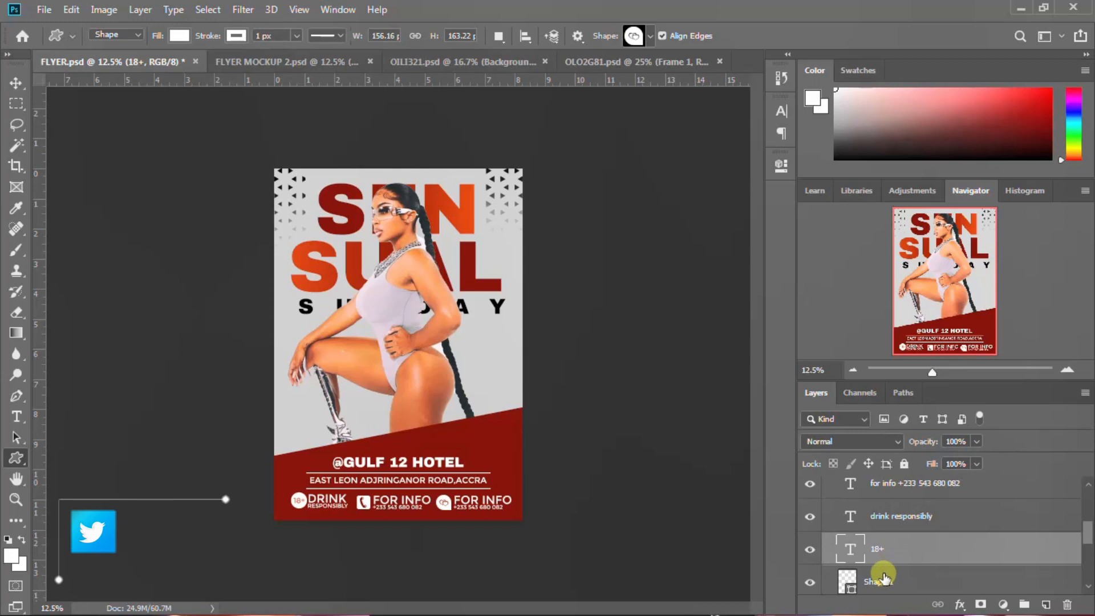
pyautogui.click(884, 577)
pyautogui.scroll(-1, 884, 571)
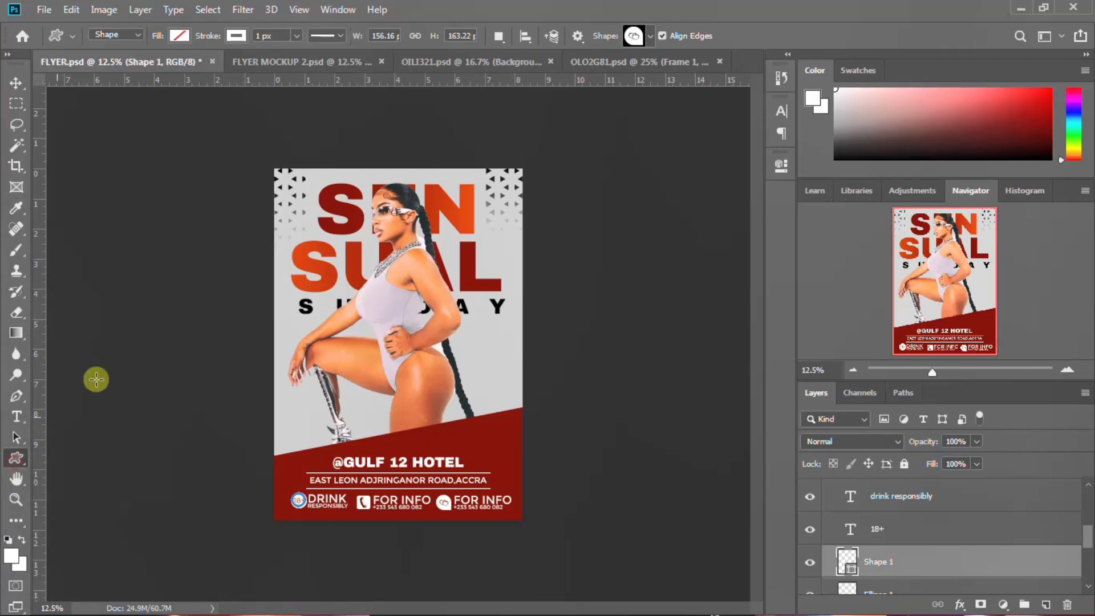
pyautogui.scroll(-1, 887, 560)
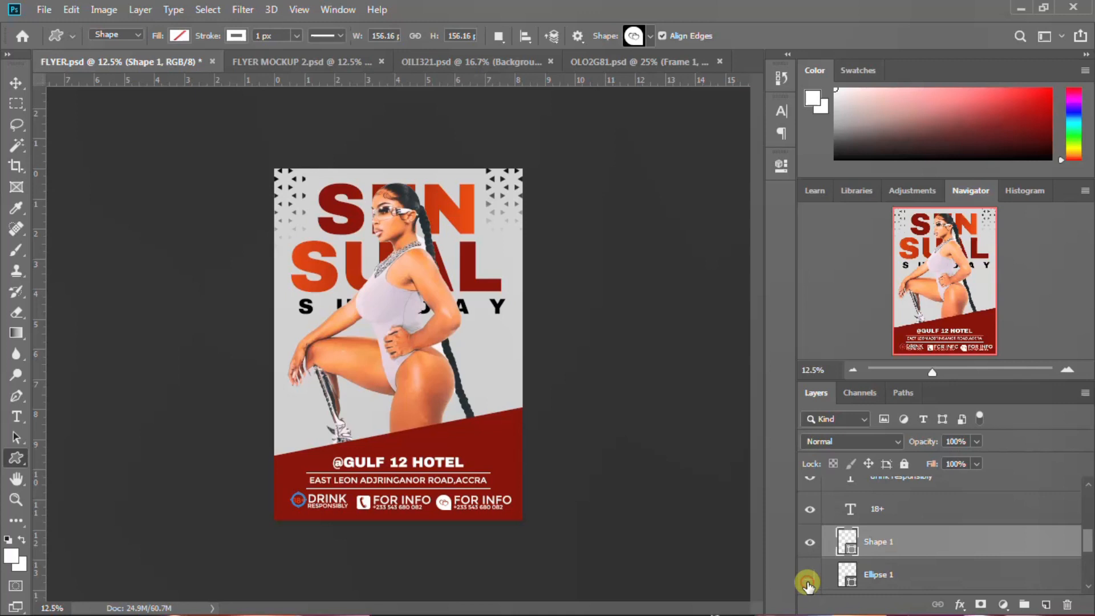
pyautogui.scroll(-2, 861, 570)
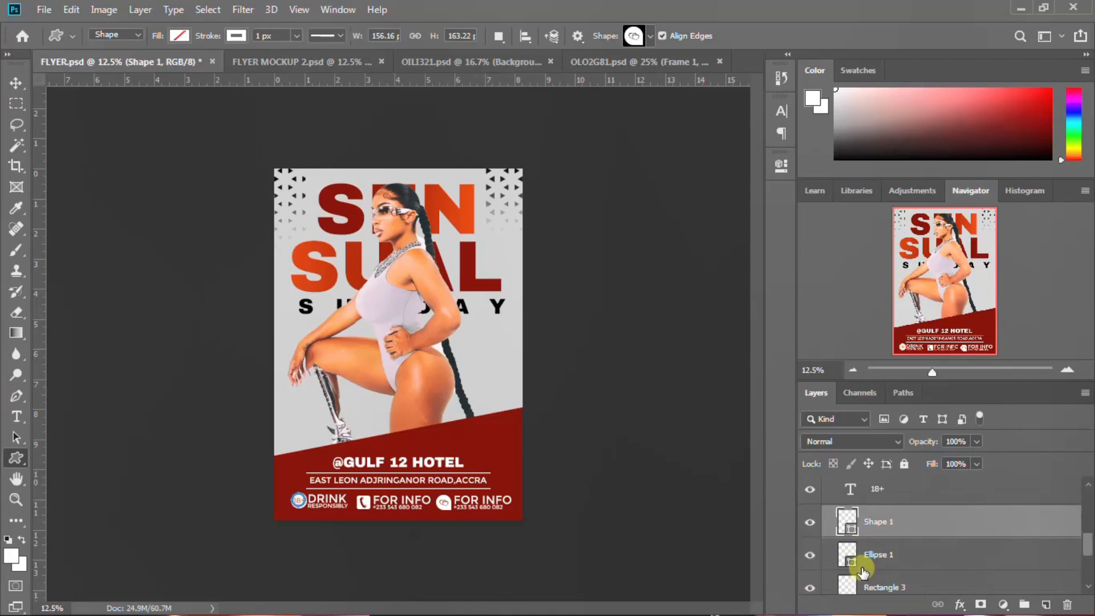
# Select the venue address text layer in the DOWN group and toggle its visibility off and back on
pyautogui.scroll(-1, 865, 564)
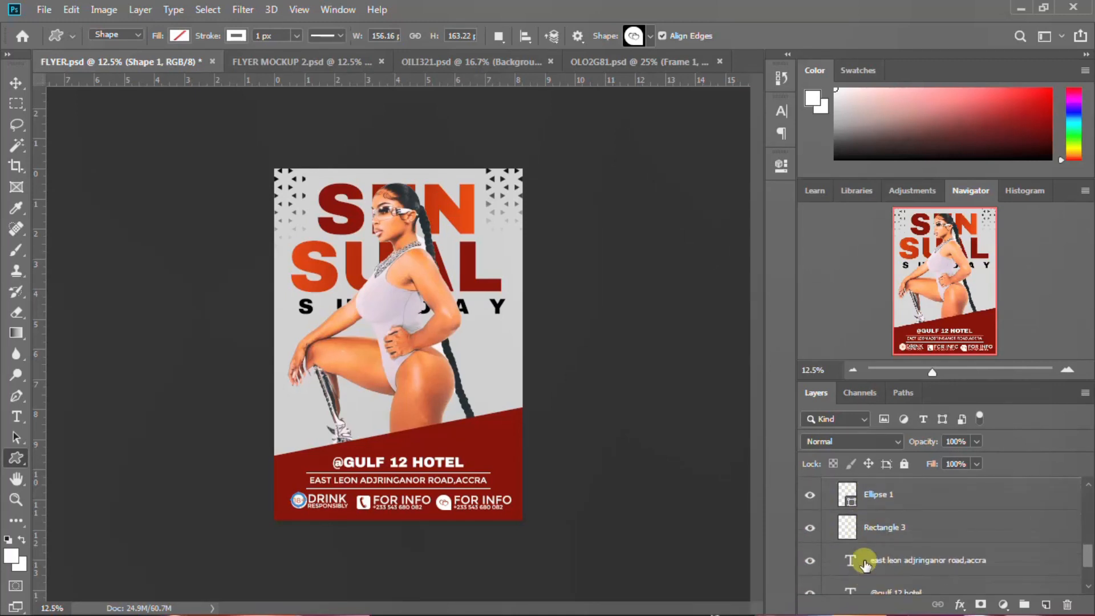
pyautogui.click(866, 562)
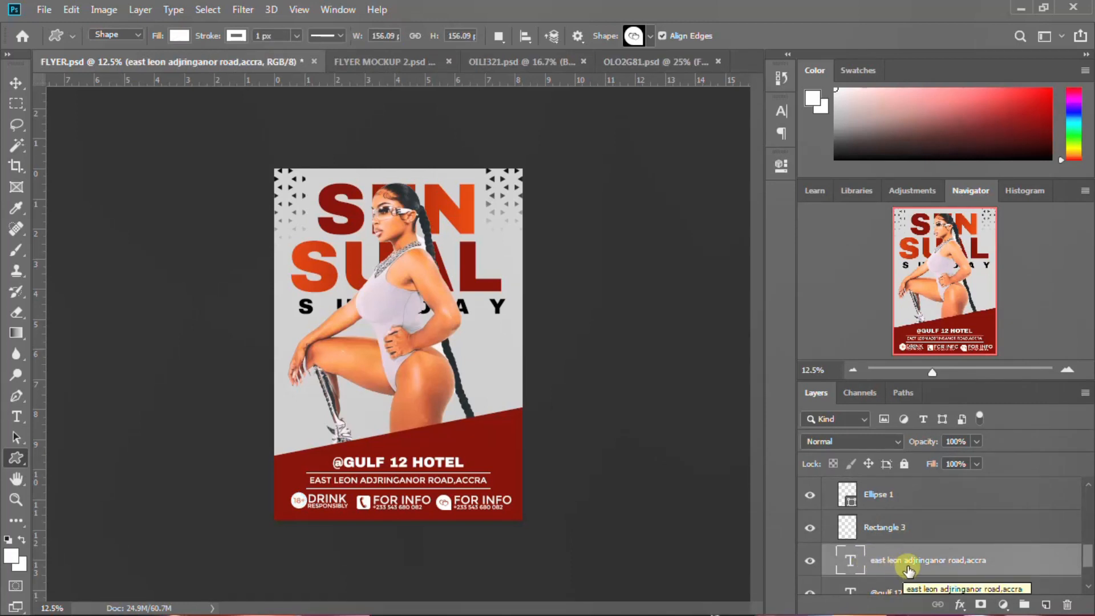
pyautogui.scroll(-1, 908, 571)
pyautogui.click(843, 540)
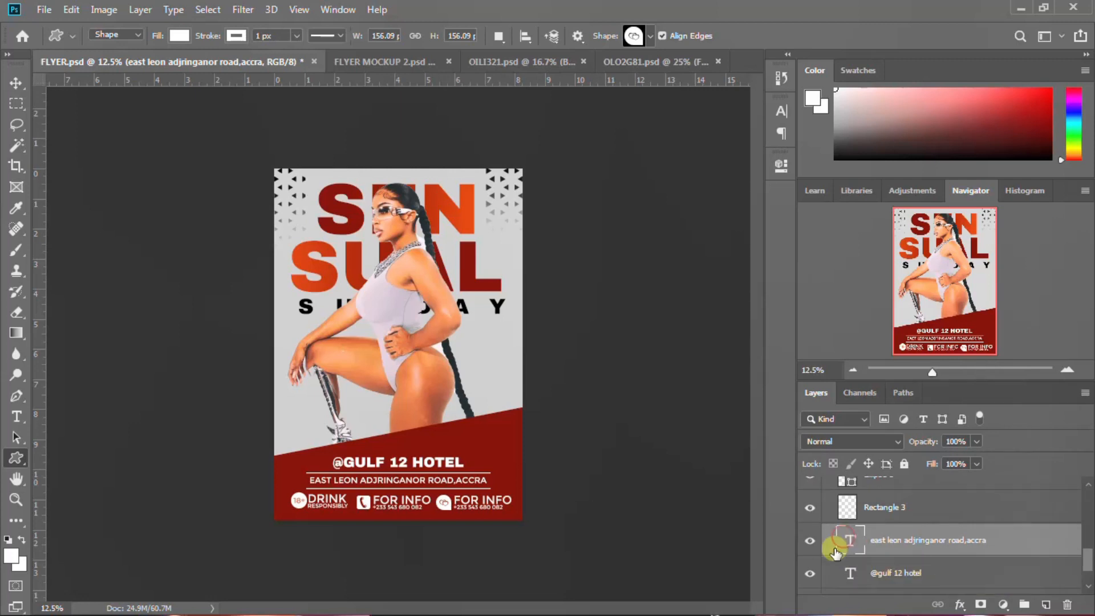
pyautogui.click(810, 544)
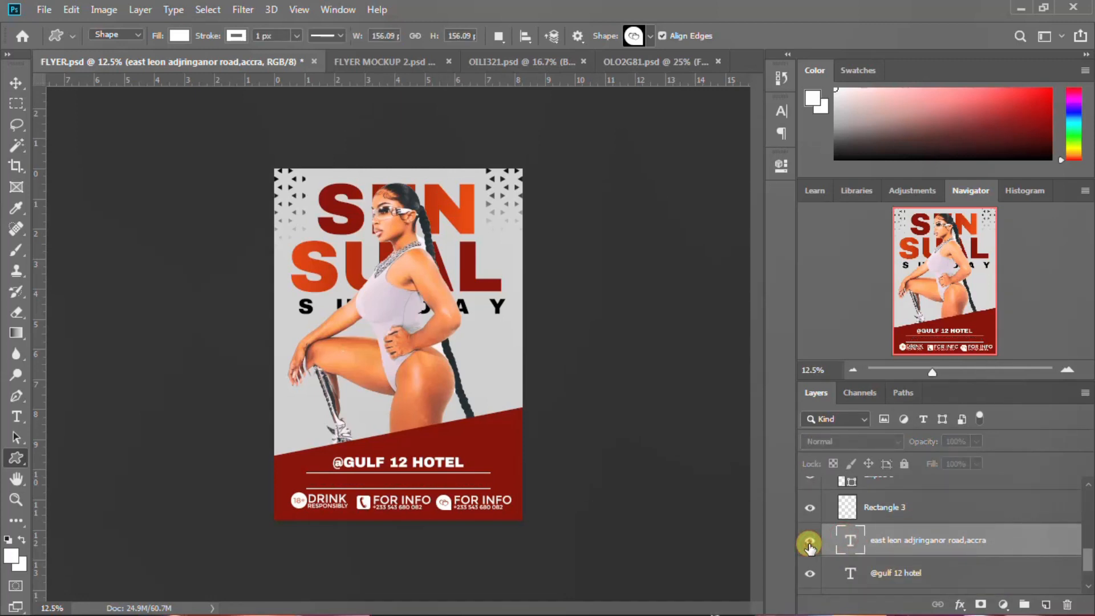
pyautogui.click(810, 542)
pyautogui.click(810, 574)
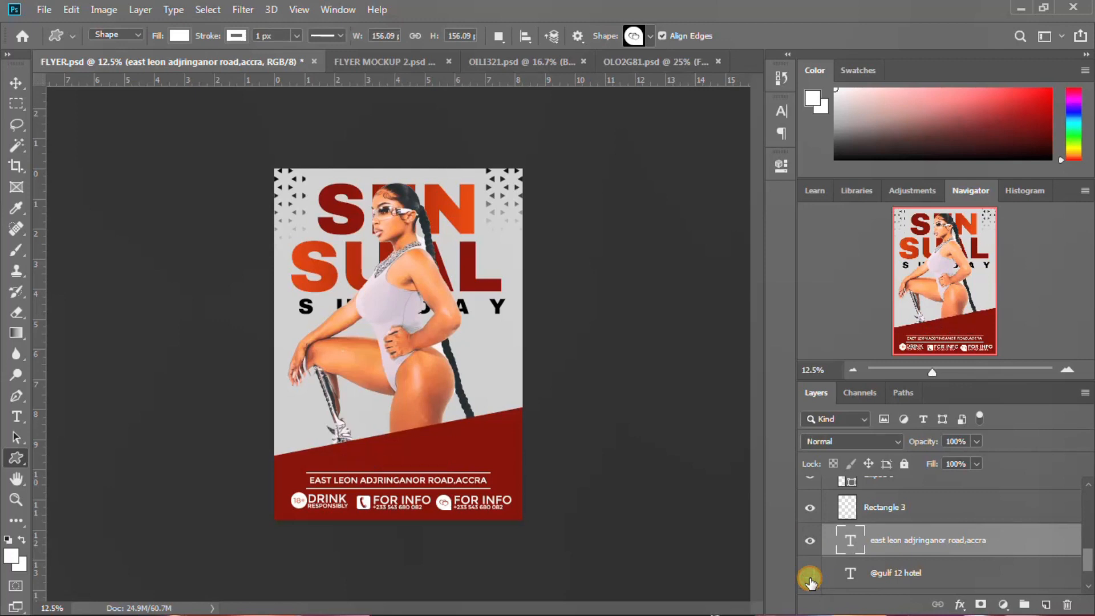
pyautogui.click(810, 574)
pyautogui.scroll(-1, 852, 565)
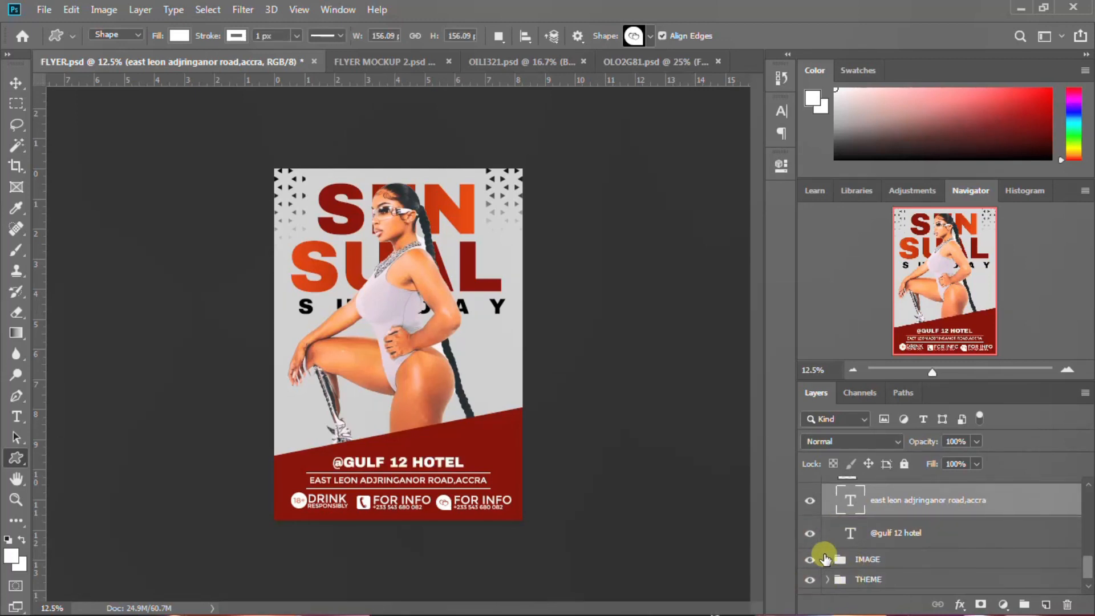
pyautogui.click(806, 535)
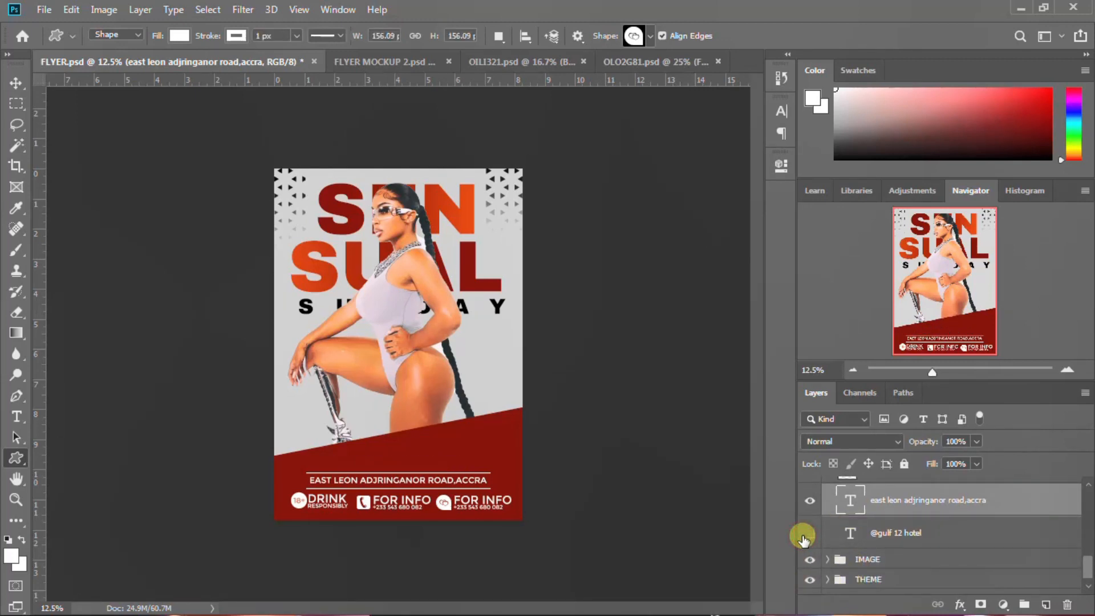
pyautogui.hotkey('ctrl', 'z')
# Collapse the DOWN group in the layer stack
pyautogui.scroll(3, 884, 533)
pyautogui.scroll(10, 888, 529)
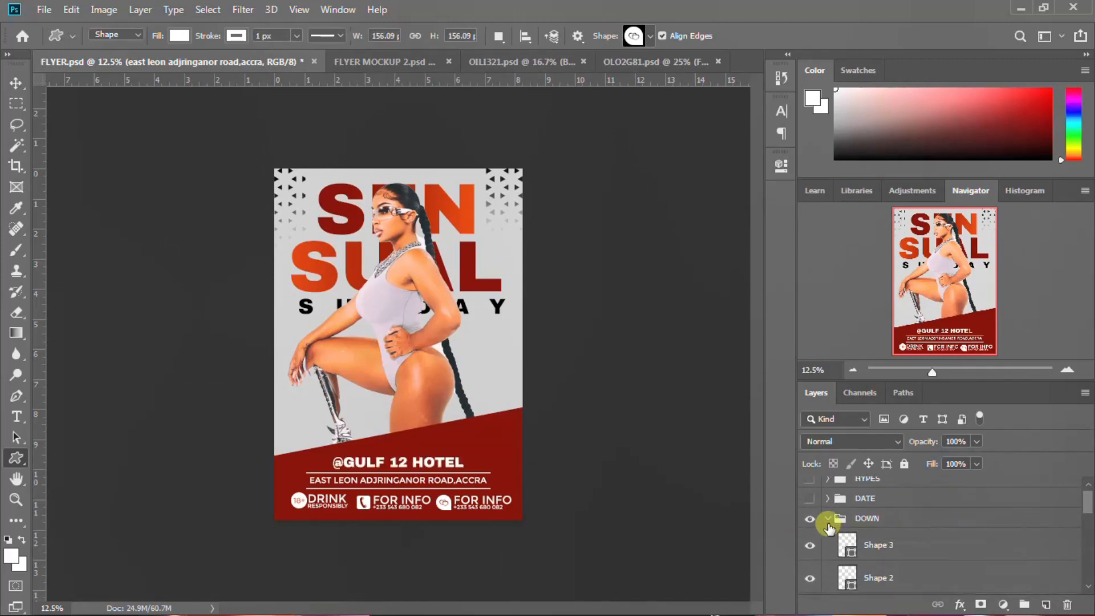
pyautogui.click(829, 525)
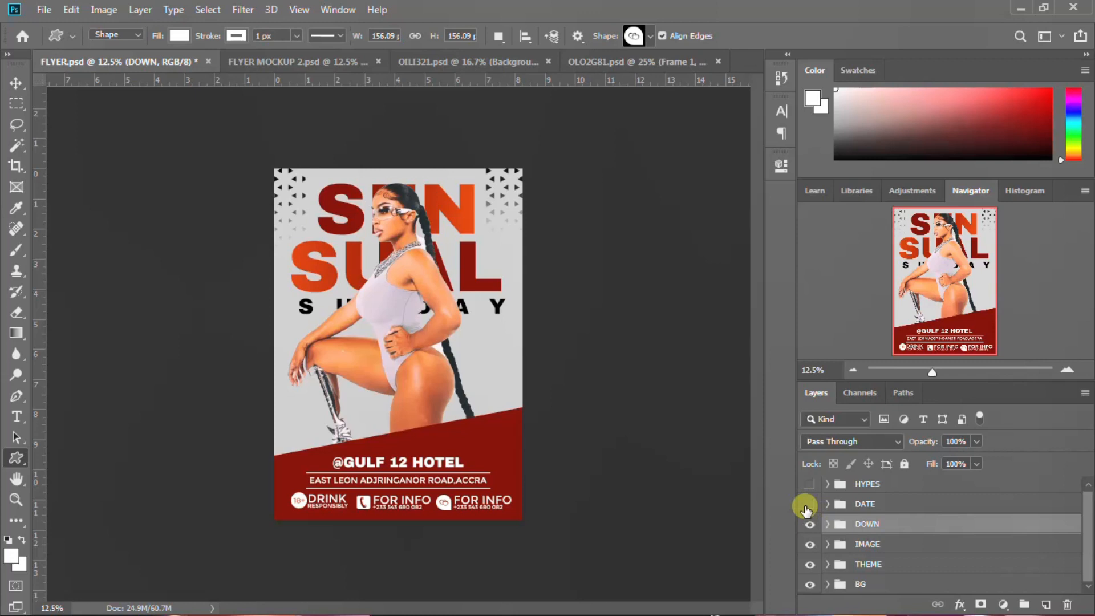
# Show the DATE group, expand it and select its "12th" text layer
pyautogui.click(809, 505)
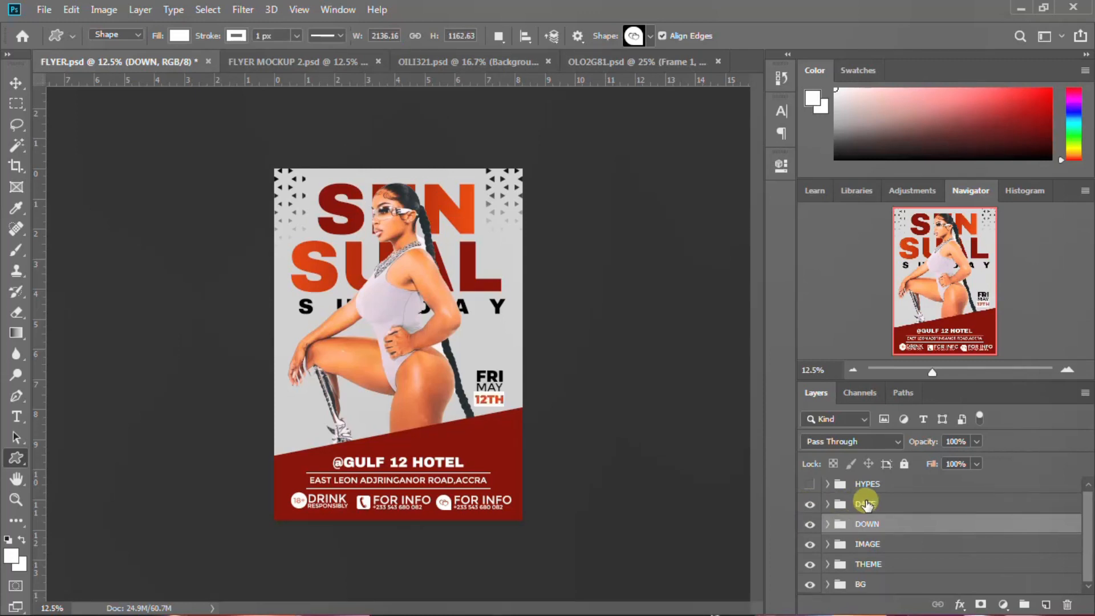
pyautogui.click(866, 505)
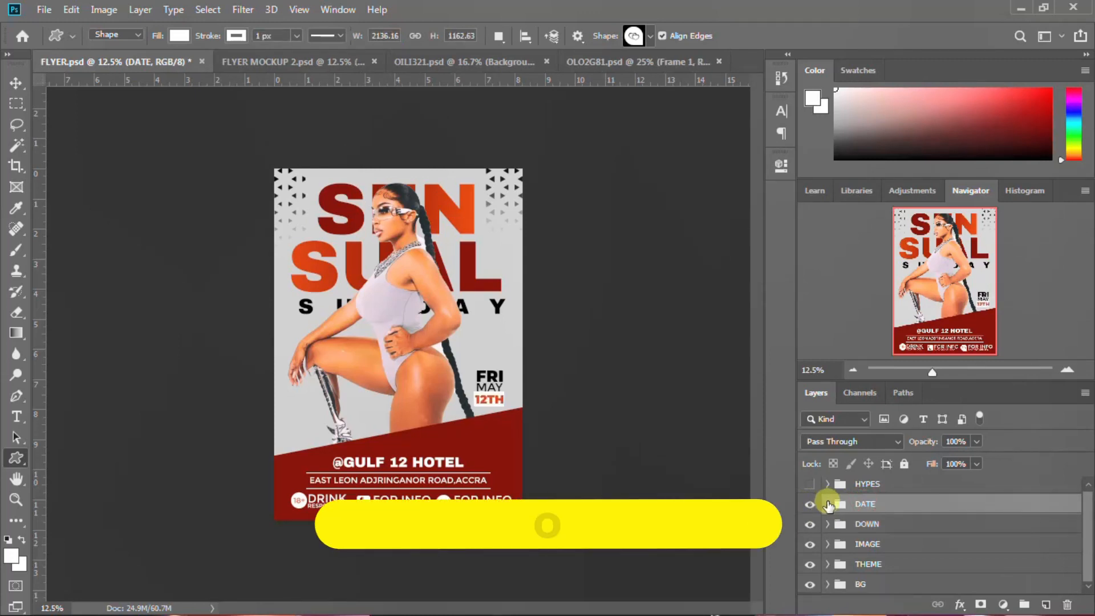
pyautogui.click(829, 504)
pyautogui.click(861, 528)
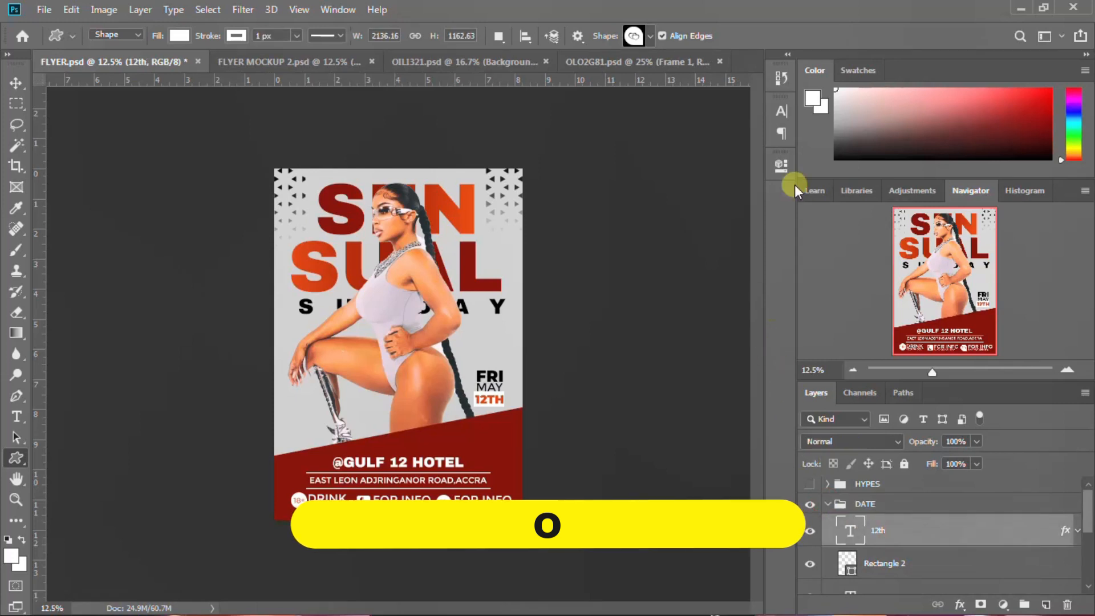
# Try the Archivo Black font on the "12th" date text and check its available styles
pyautogui.click(781, 111)
pyautogui.click(679, 135)
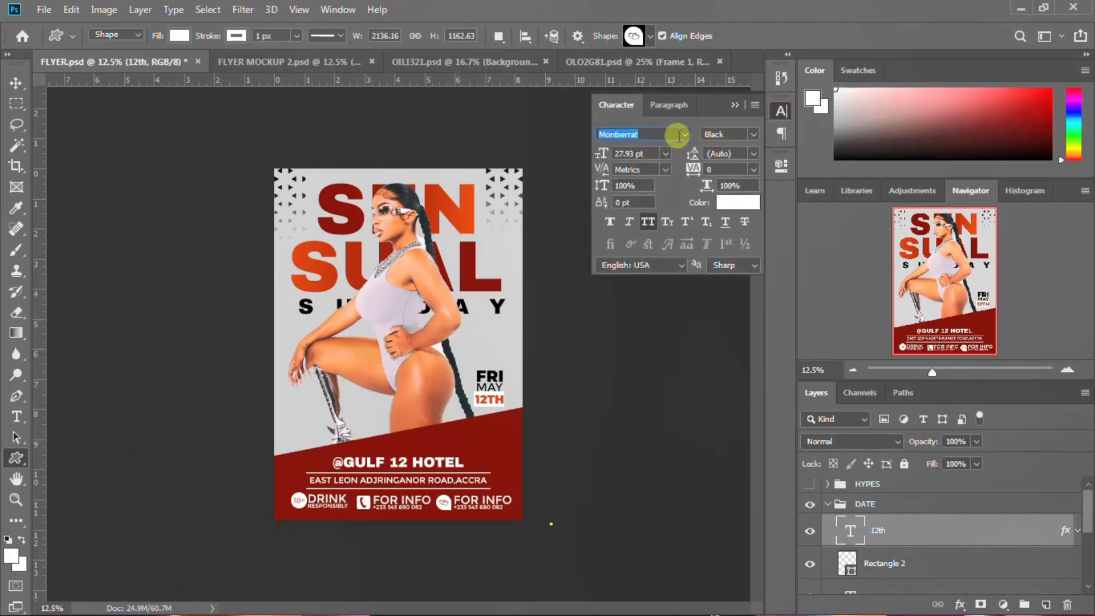
pyautogui.click(685, 134)
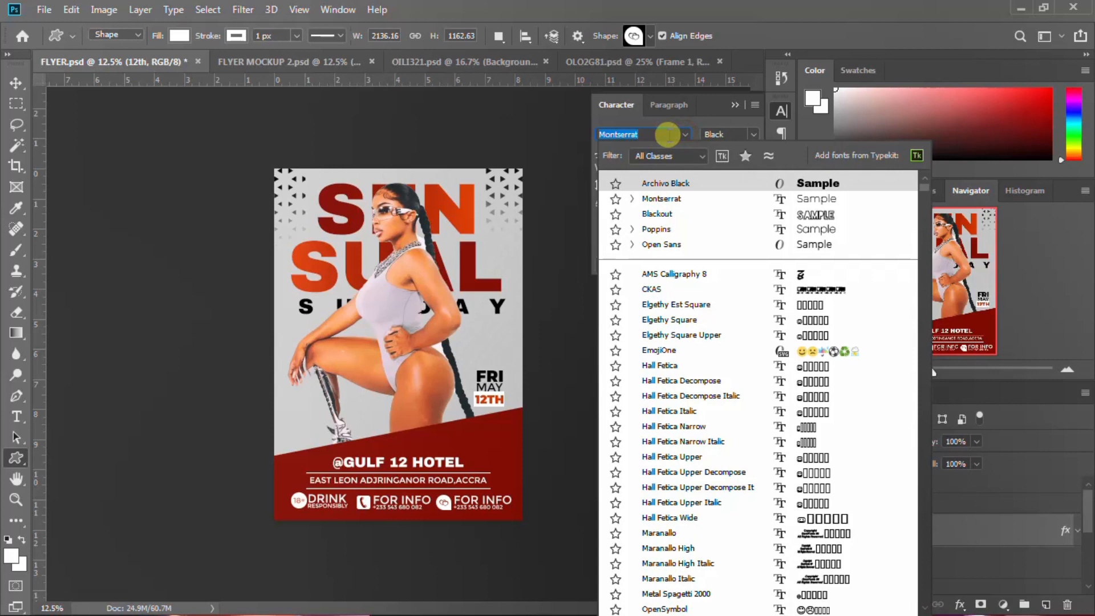
pyautogui.press('Return')
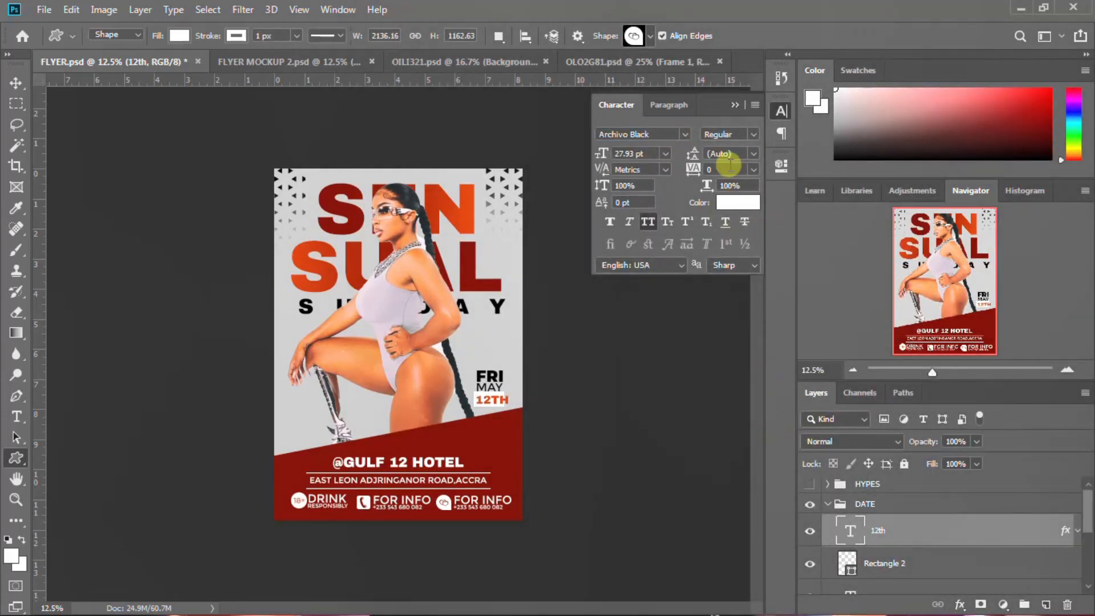
pyautogui.click(753, 135)
pyautogui.click(754, 137)
# Set the "12th" text to Montserrat, try the Bold style, and settle on ExtraBold
pyautogui.click(686, 137)
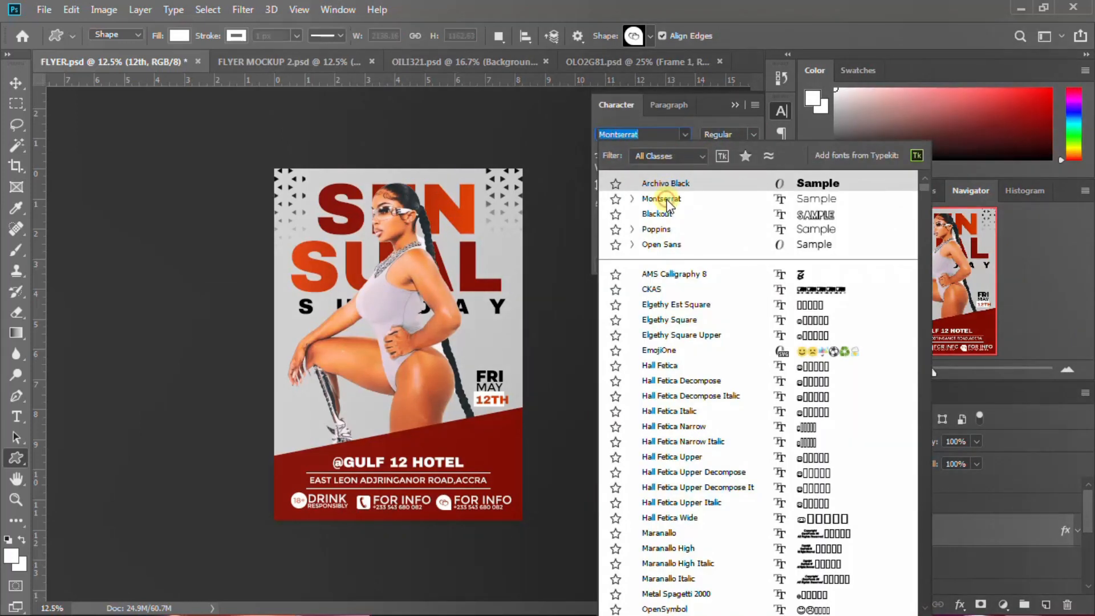
pyautogui.click(661, 199)
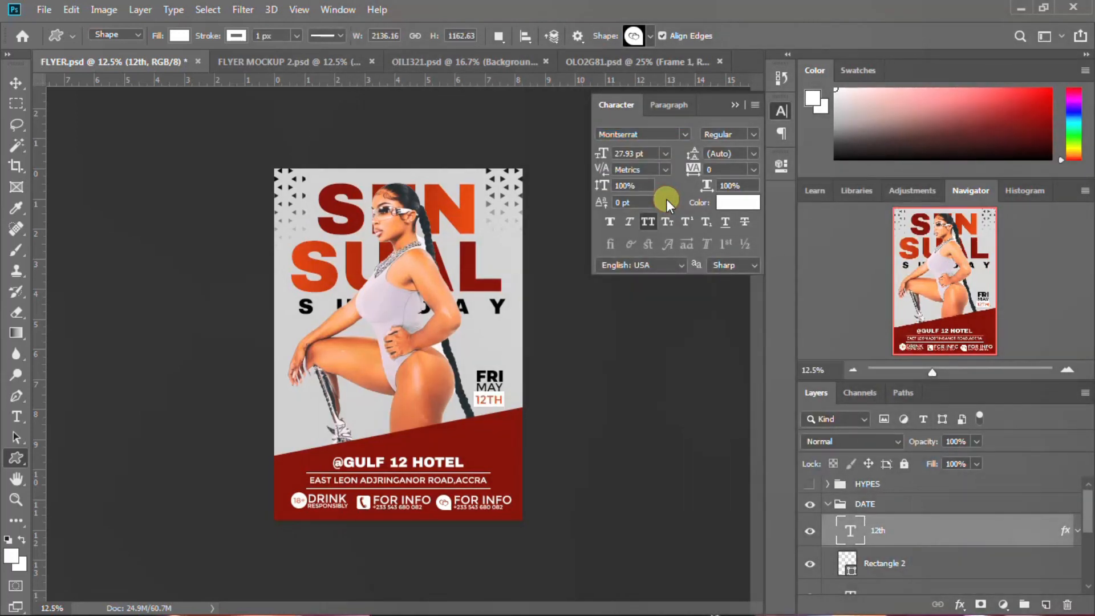
pyautogui.click(750, 131)
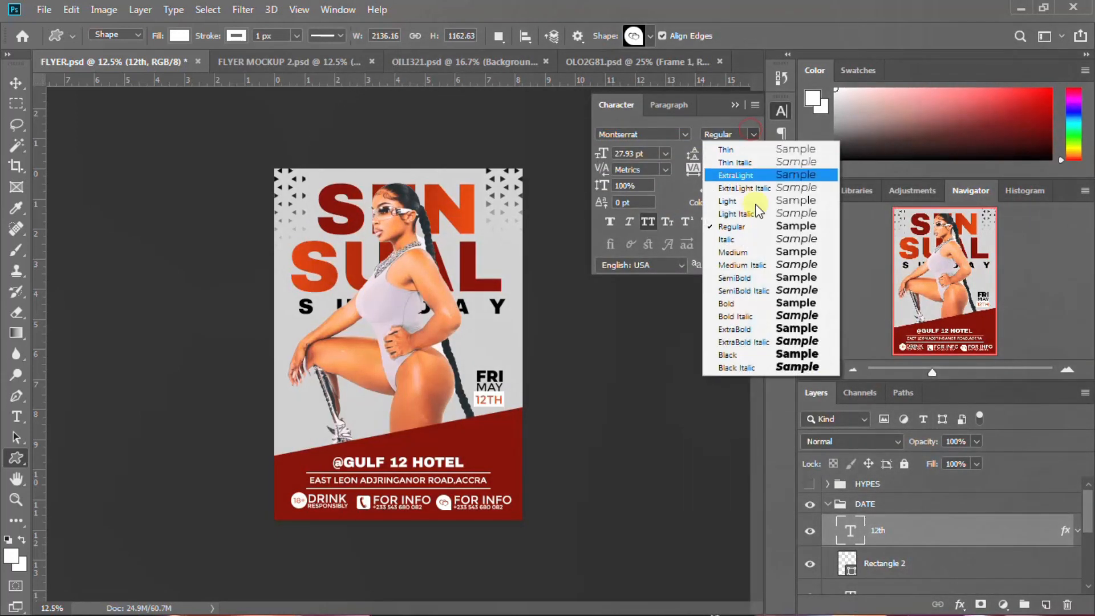
pyautogui.click(743, 306)
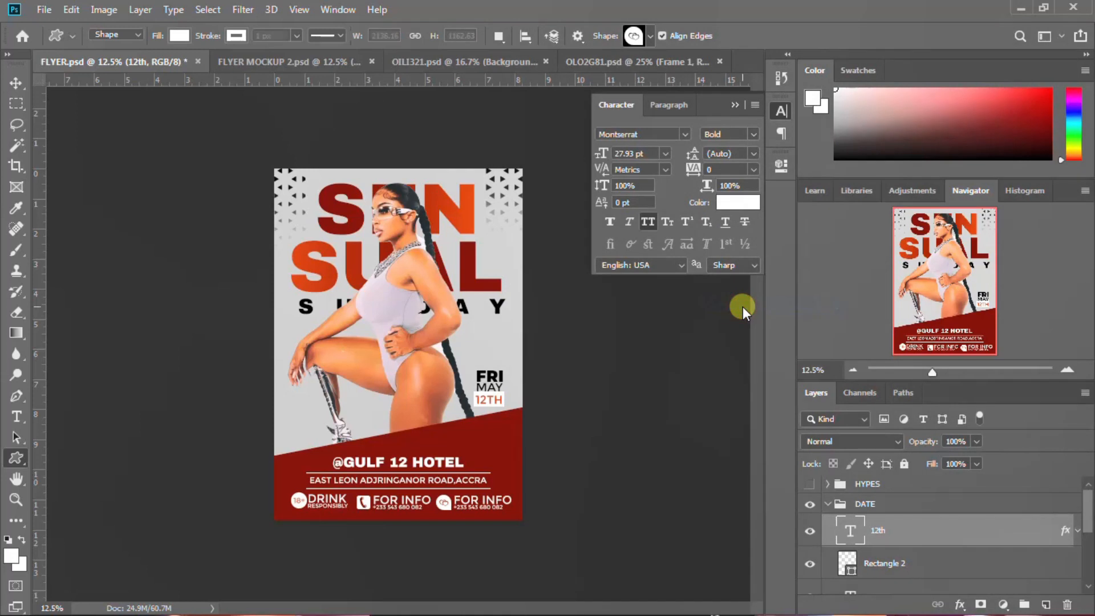
pyautogui.click(752, 136)
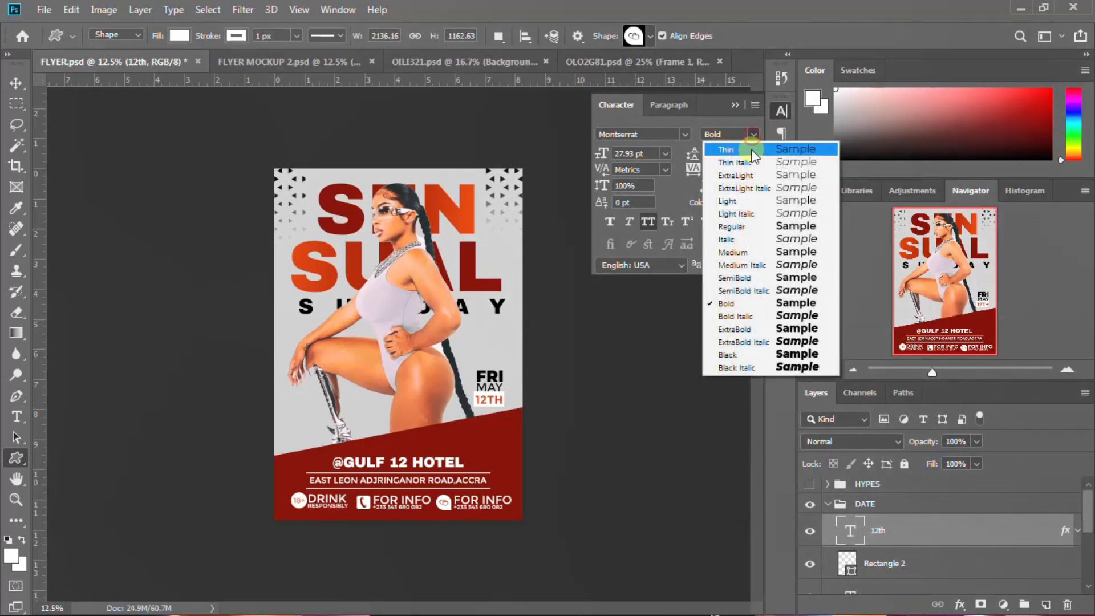
pyautogui.click(757, 333)
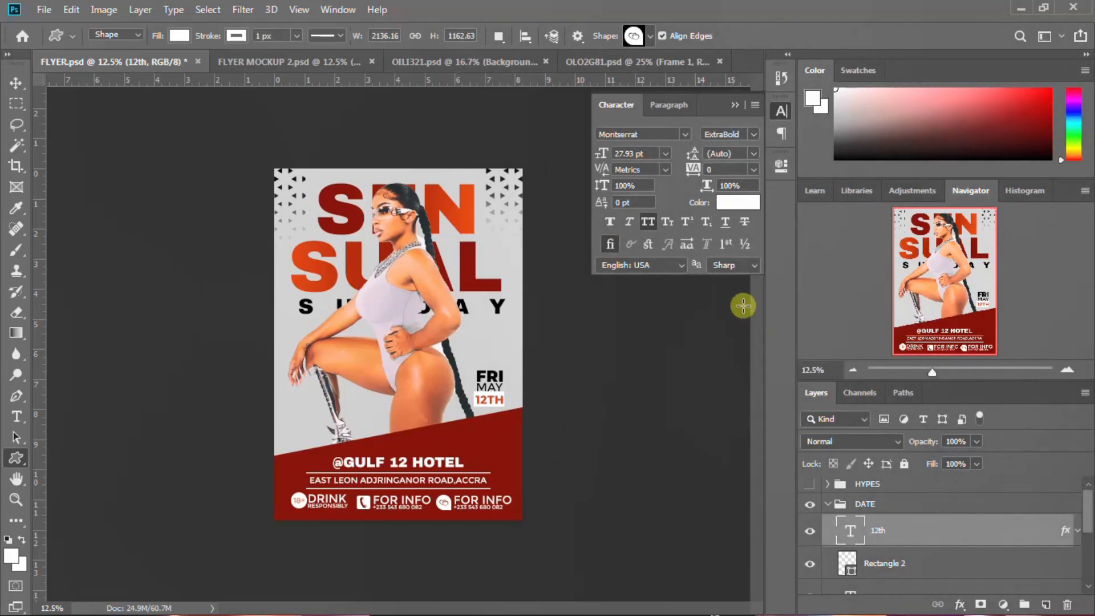
pyautogui.click(781, 111)
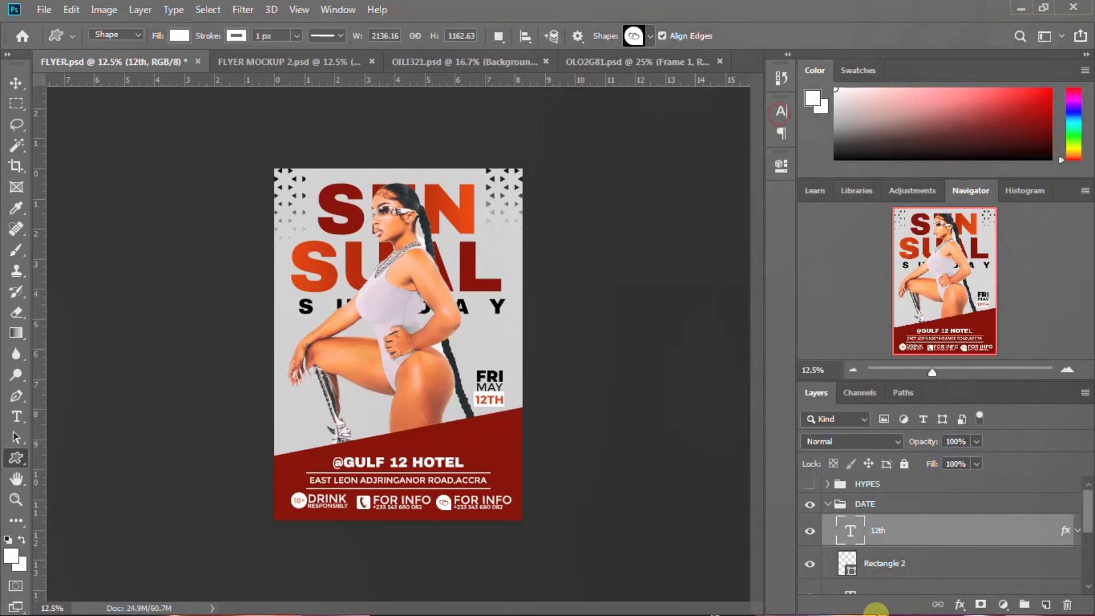
# Select the Rectangle 2 layer behind the "12th" text and toggle its visibility off and back on
pyautogui.click(883, 558)
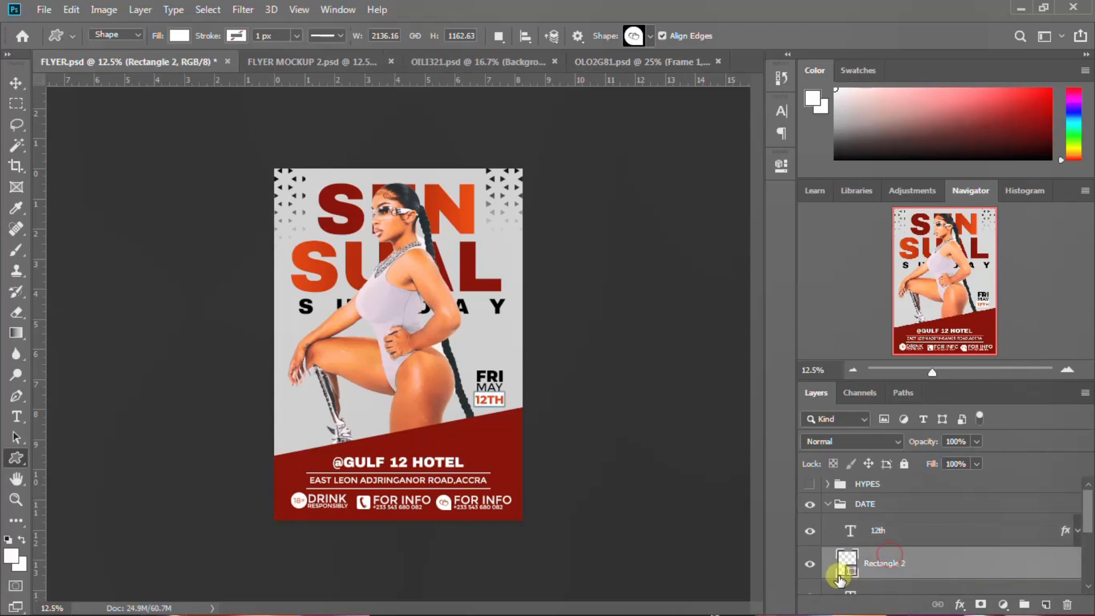
pyautogui.click(810, 563)
pyautogui.click(810, 564)
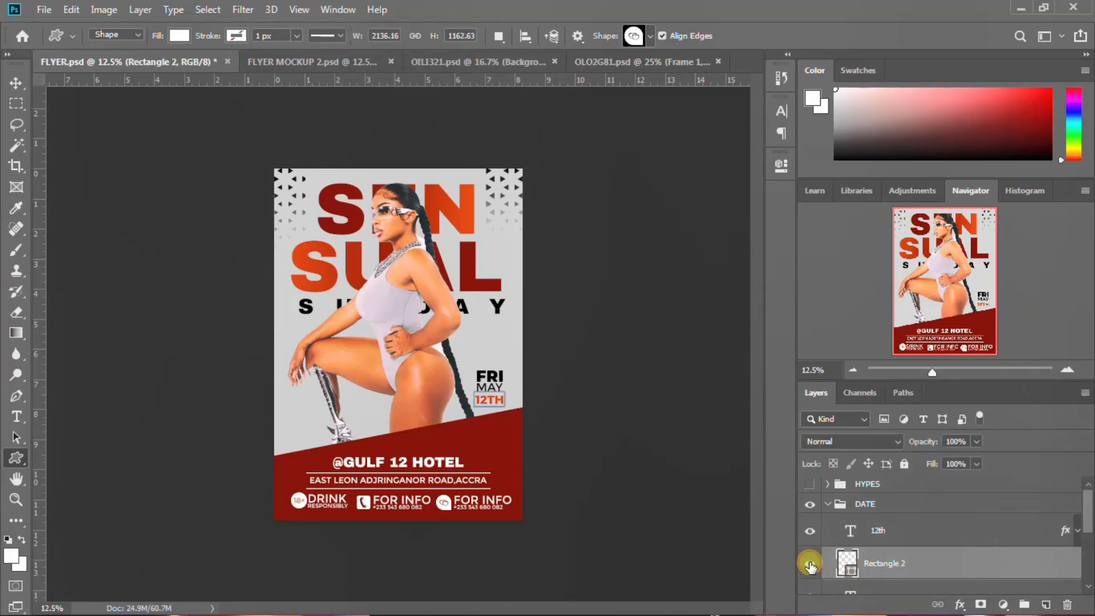
# Select the "may" text layer and examine its character settings
pyautogui.scroll(-2, 858, 563)
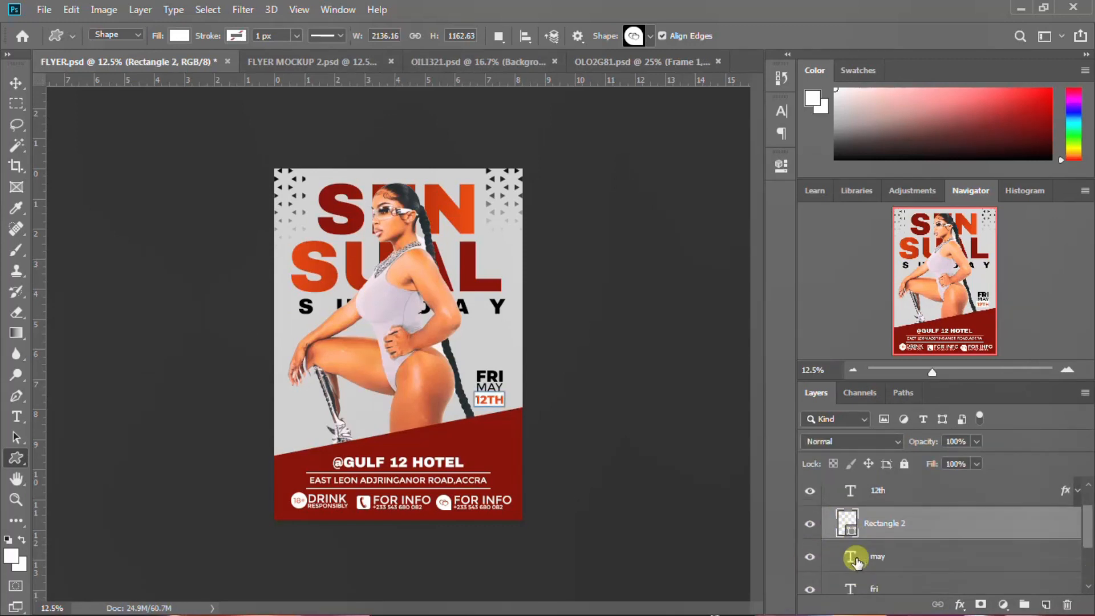
pyautogui.click(862, 561)
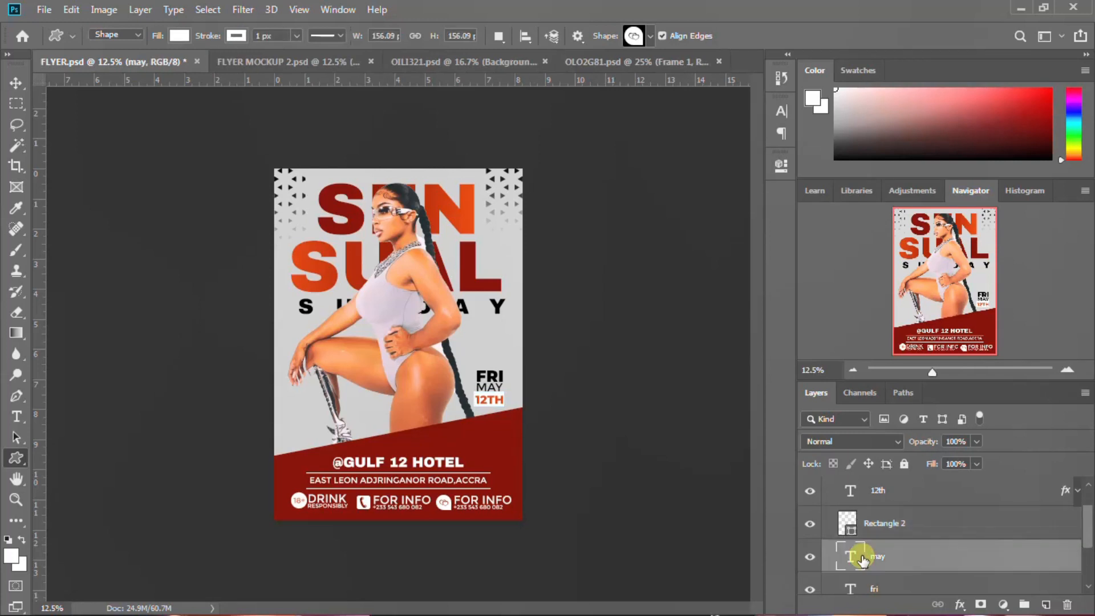
pyautogui.click(780, 110)
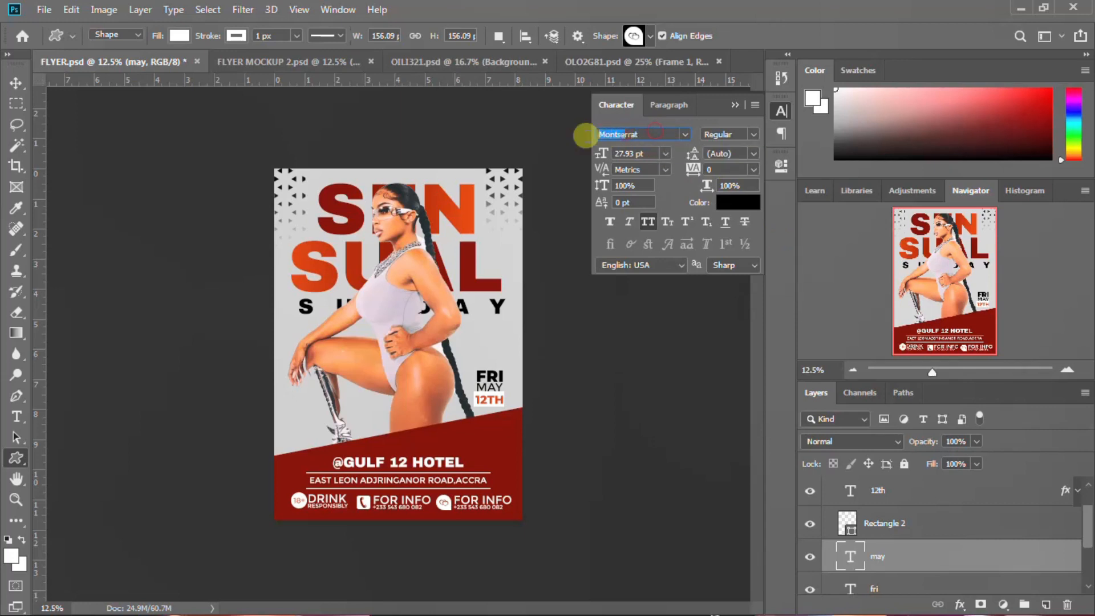
pyautogui.click(558, 148)
pyautogui.press('Return')
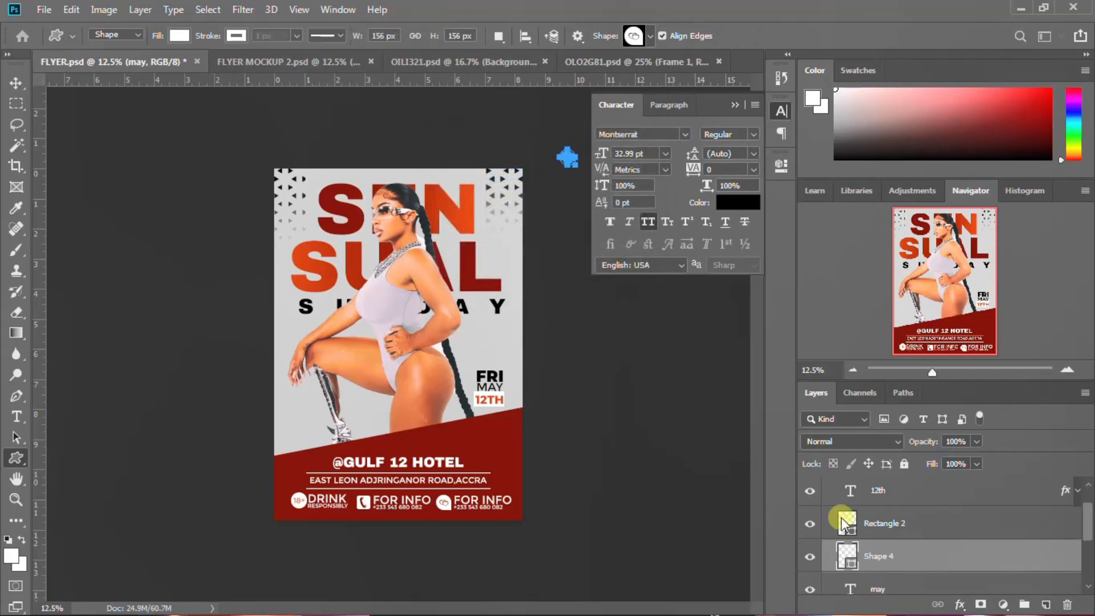
# Select the "fri" text layer to examine its character settings, and switch to the Move tool
pyautogui.scroll(-2, 867, 588)
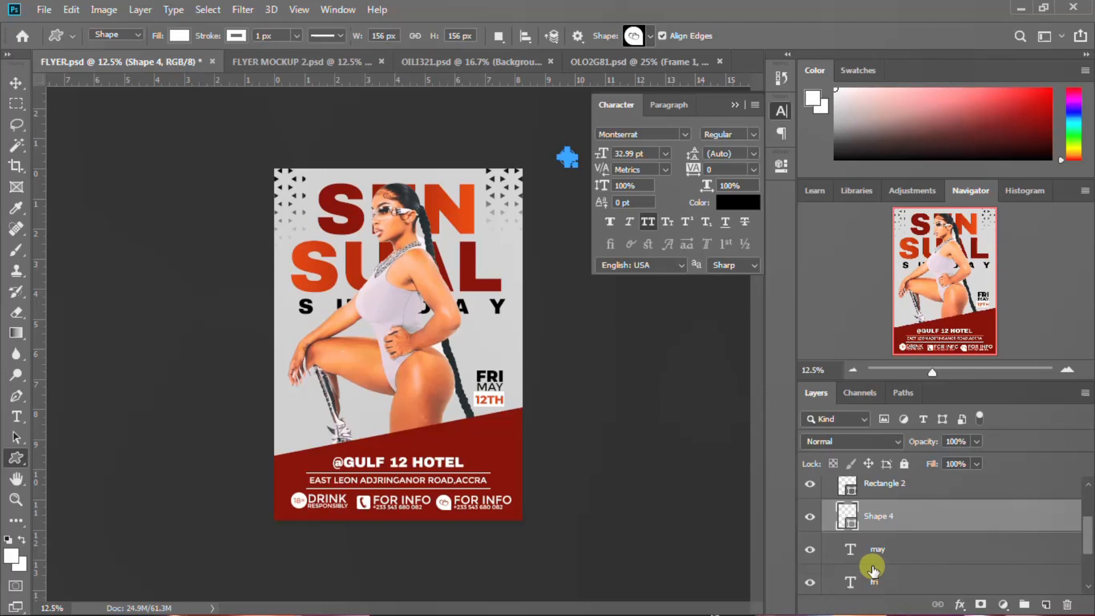
pyautogui.click(868, 585)
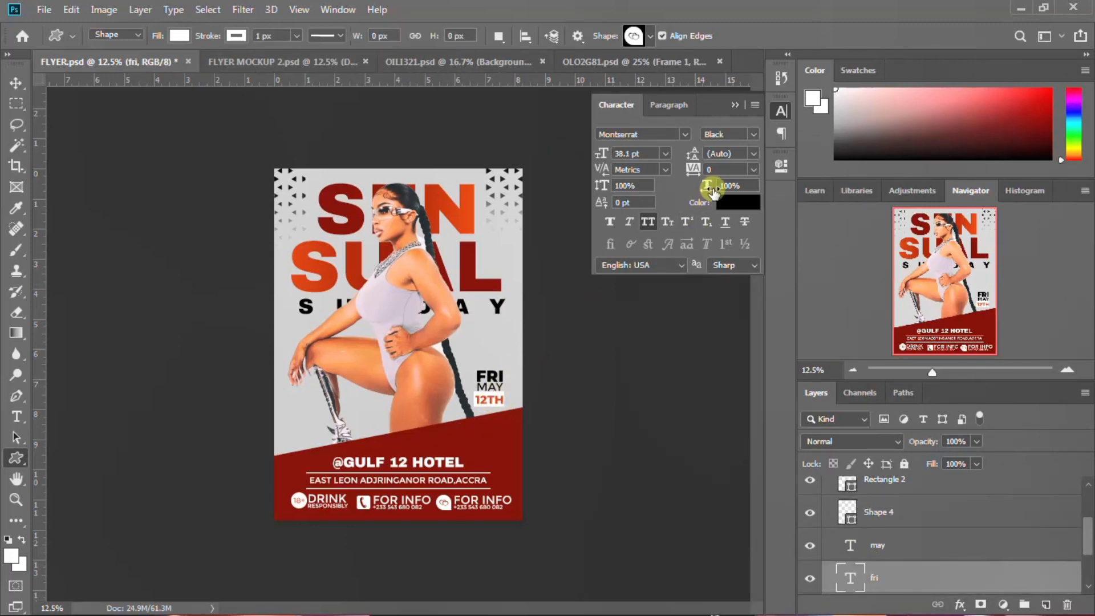
pyautogui.press('v')
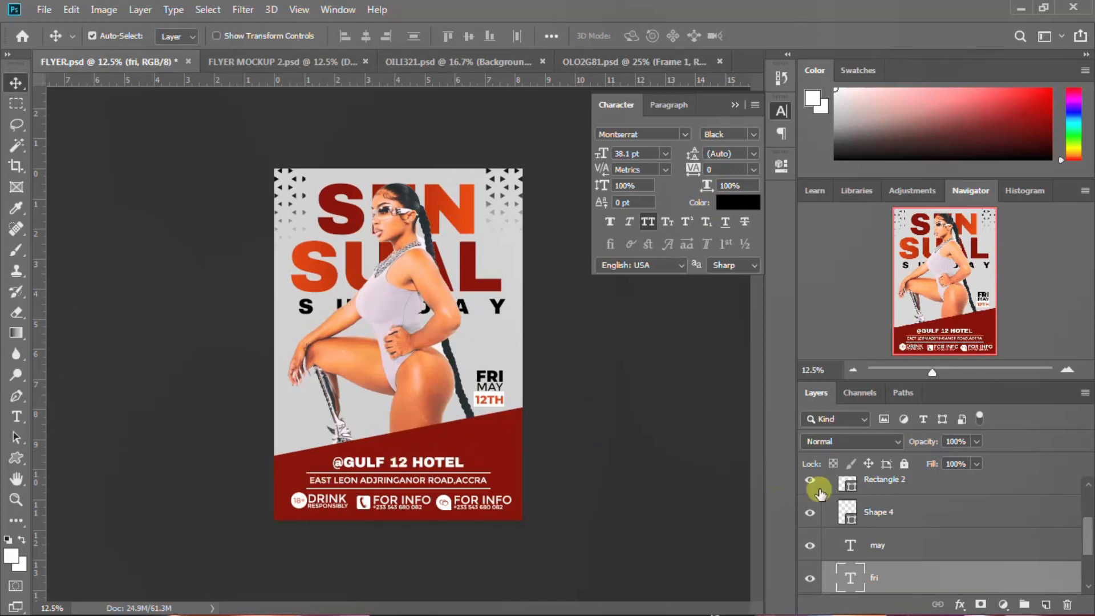
# Review the layers of the DATE group and collapse the group
pyautogui.scroll(1, 846, 502)
pyautogui.scroll(-2, 851, 508)
pyautogui.scroll(1, 850, 512)
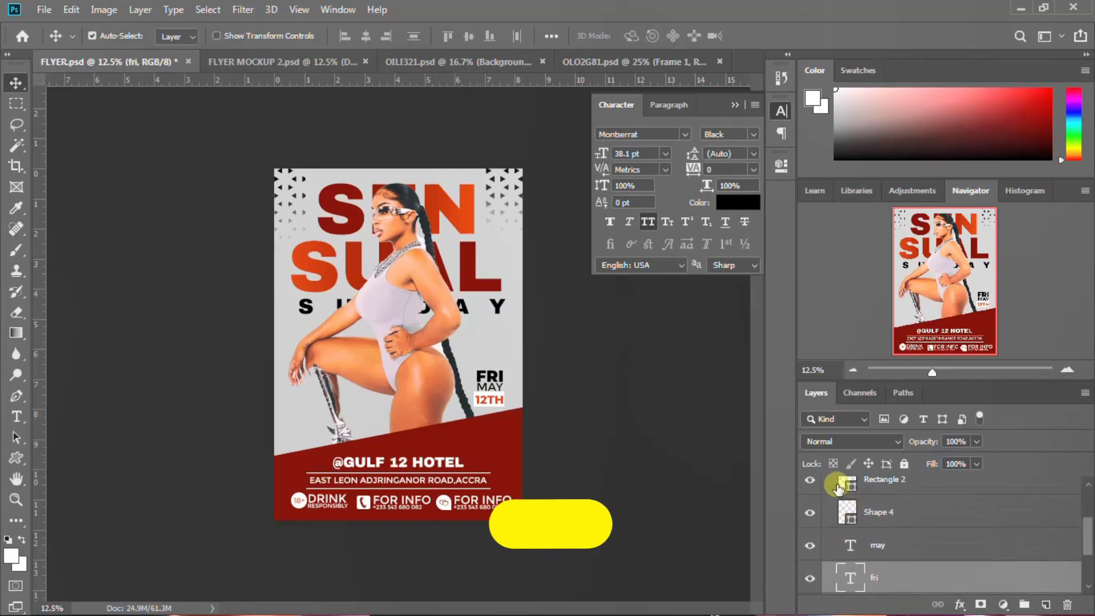
pyautogui.scroll(2, 839, 488)
pyautogui.click(831, 489)
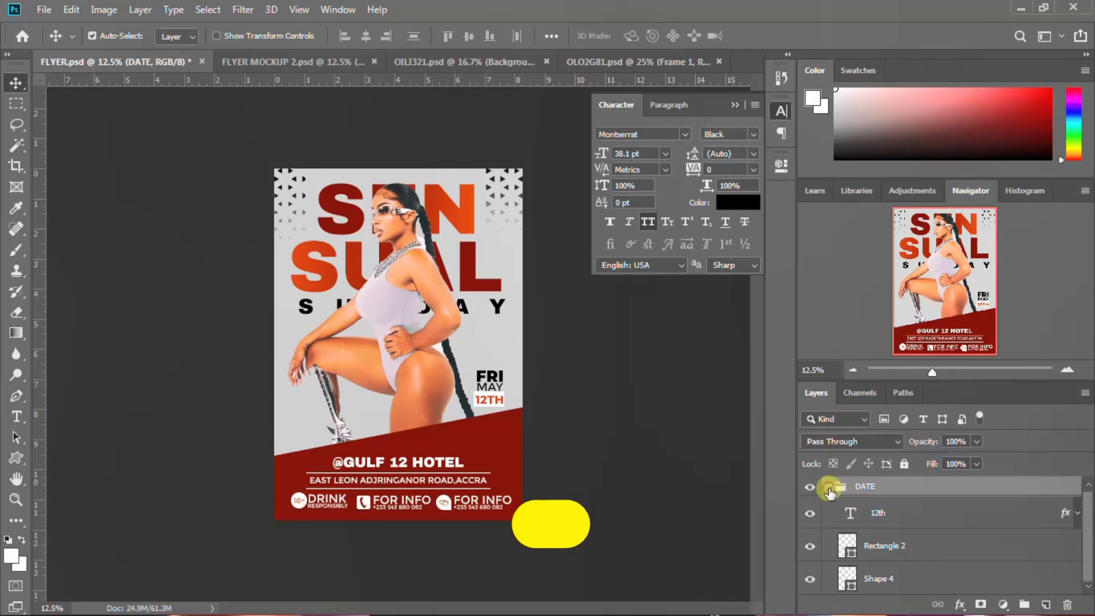
pyautogui.click(828, 488)
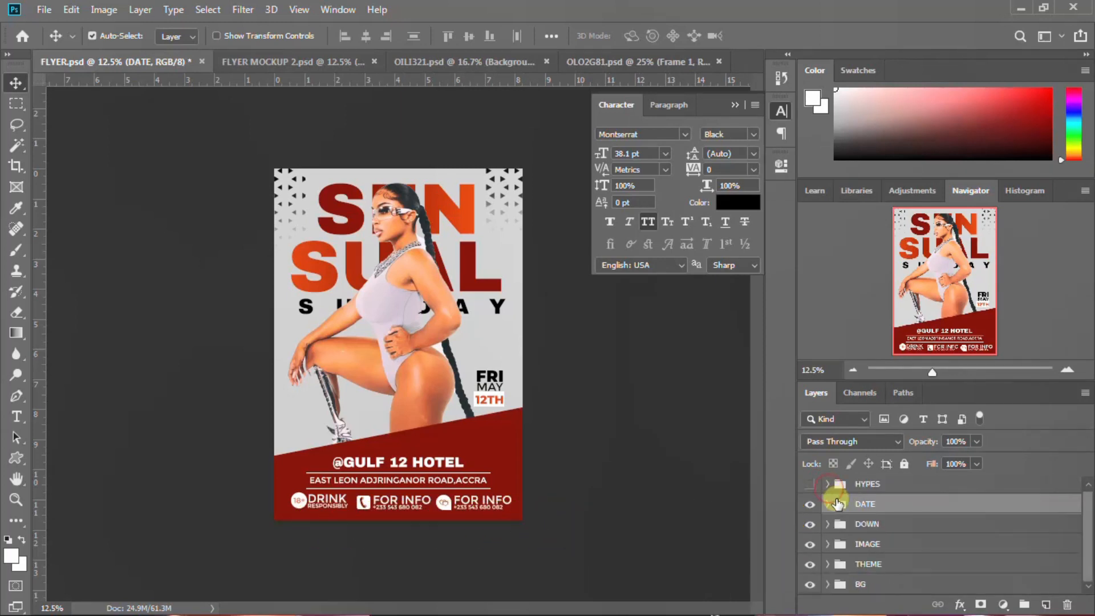
# Show the HYPES group on the flyer and expand it
pyautogui.click(810, 488)
pyautogui.click(870, 487)
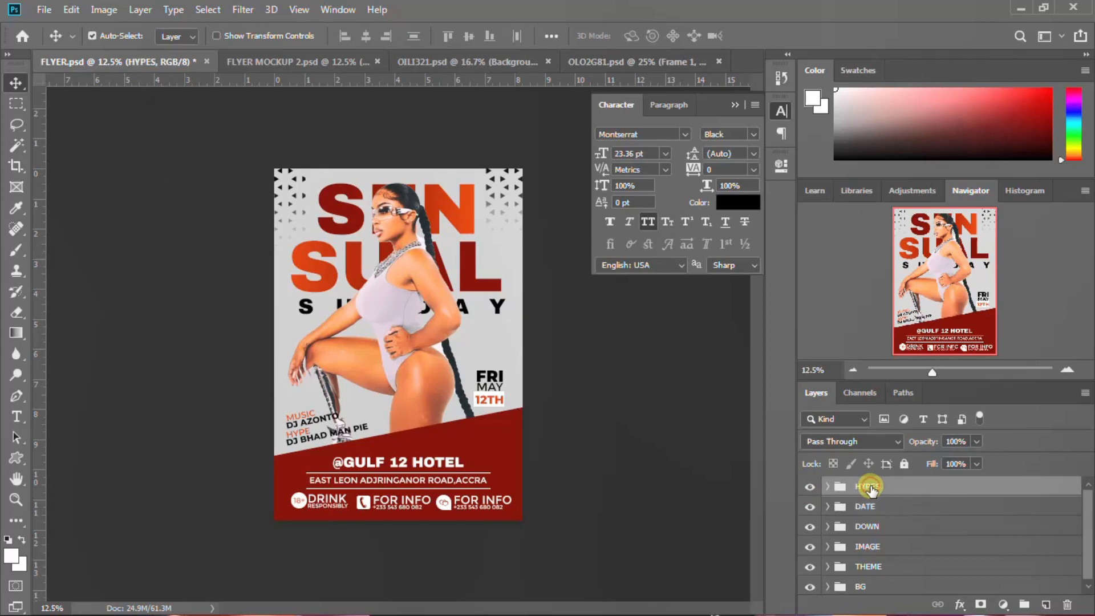
pyautogui.click(828, 488)
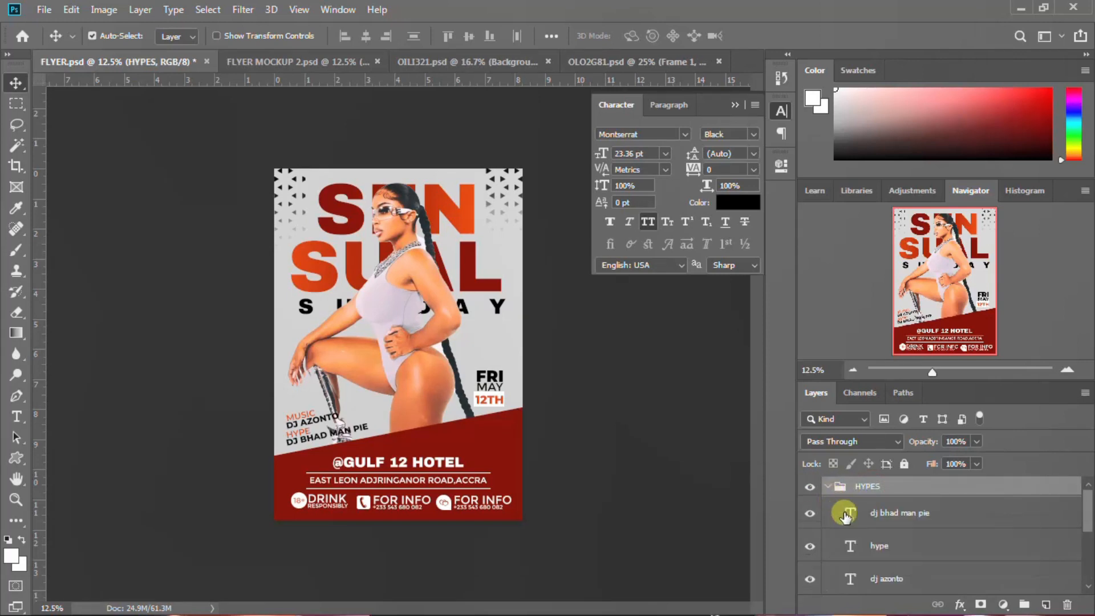
# Identify the DJ name text layer at the top of the HYPES group and examine its font settings
pyautogui.click(812, 514)
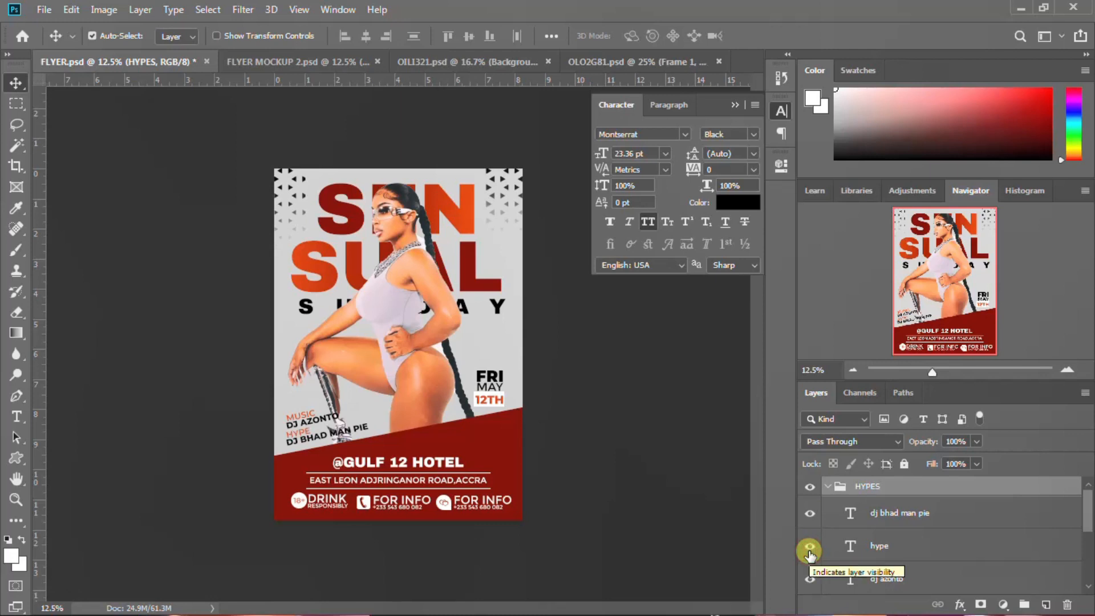
pyautogui.click(850, 515)
pyautogui.doubleClick(851, 515)
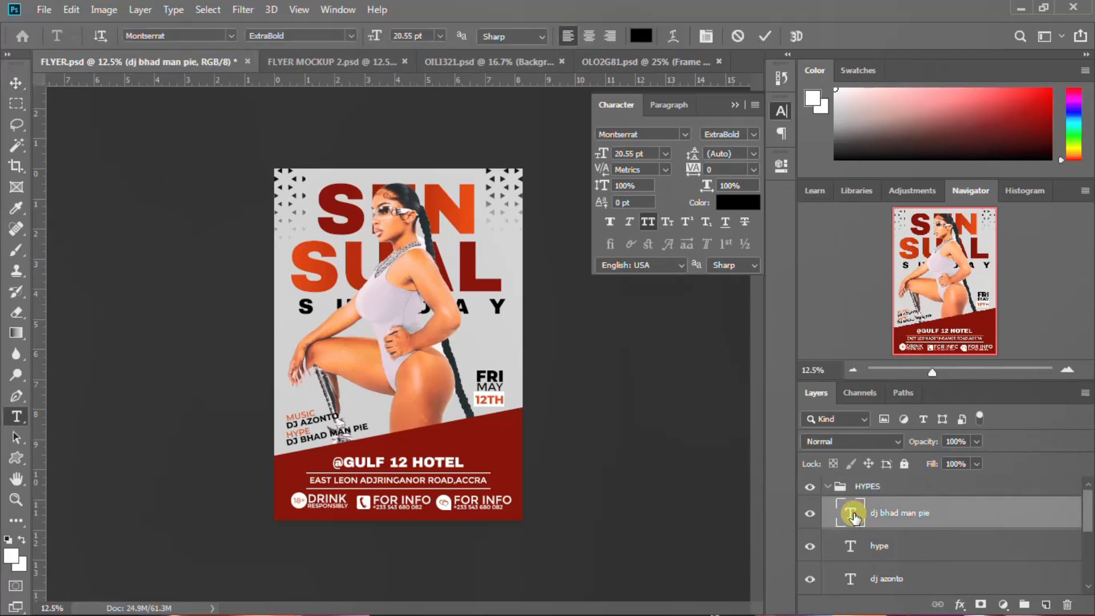
pyautogui.hotkey('ctrl', 'Return')
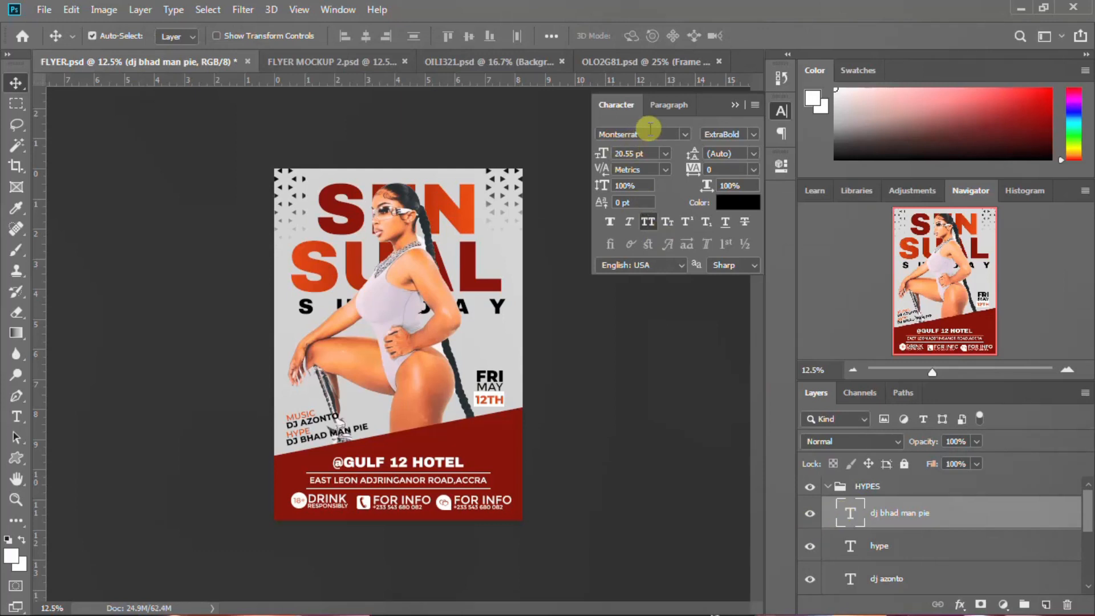
pyautogui.click(781, 111)
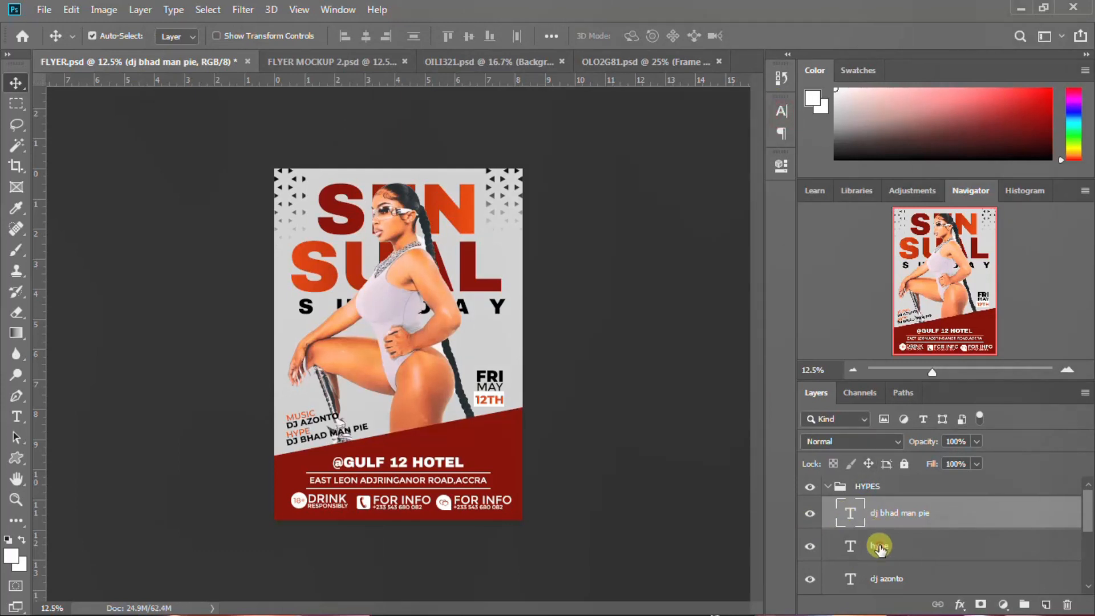
# Select the "hype" text layer, look over the remaining layers of the HYPES group and collapse the group
pyautogui.click(876, 546)
pyautogui.scroll(-3, 877, 550)
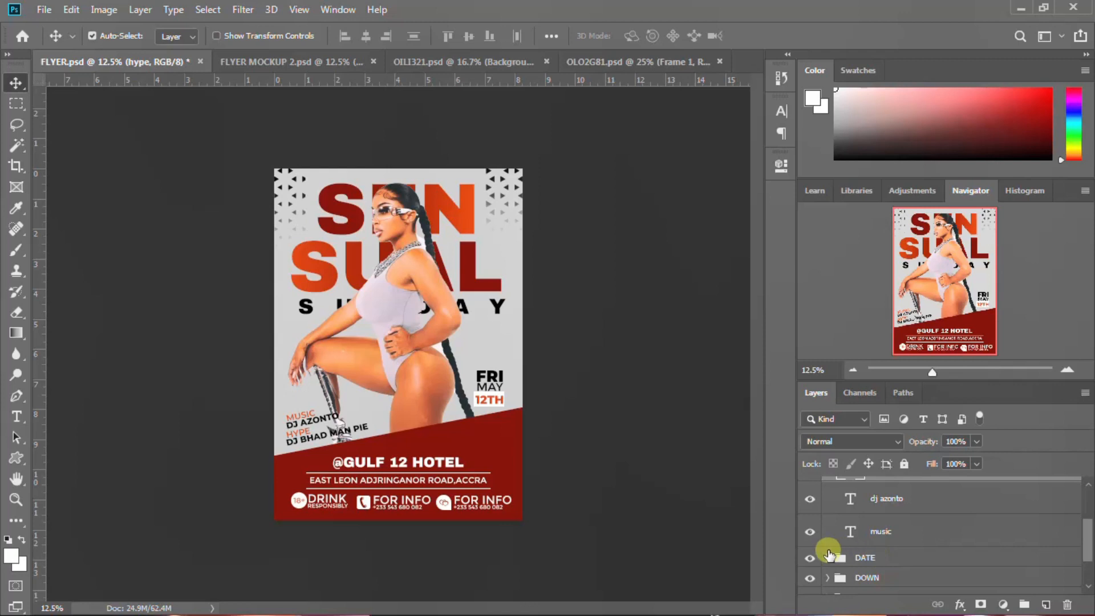
pyautogui.scroll(3, 826, 545)
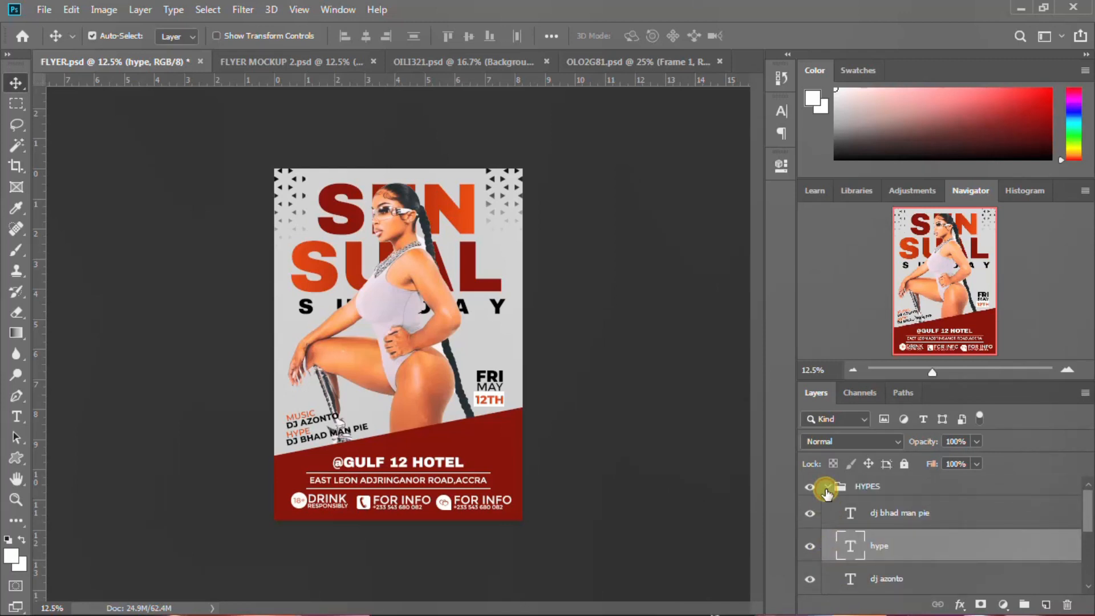
pyautogui.click(828, 488)
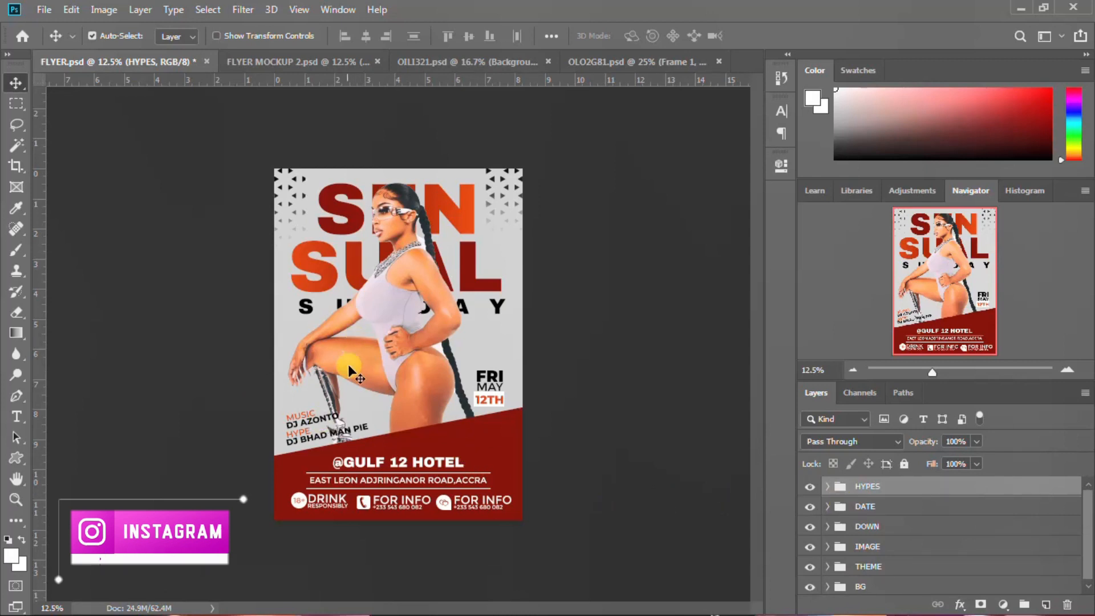
pyautogui.press('ctrl')
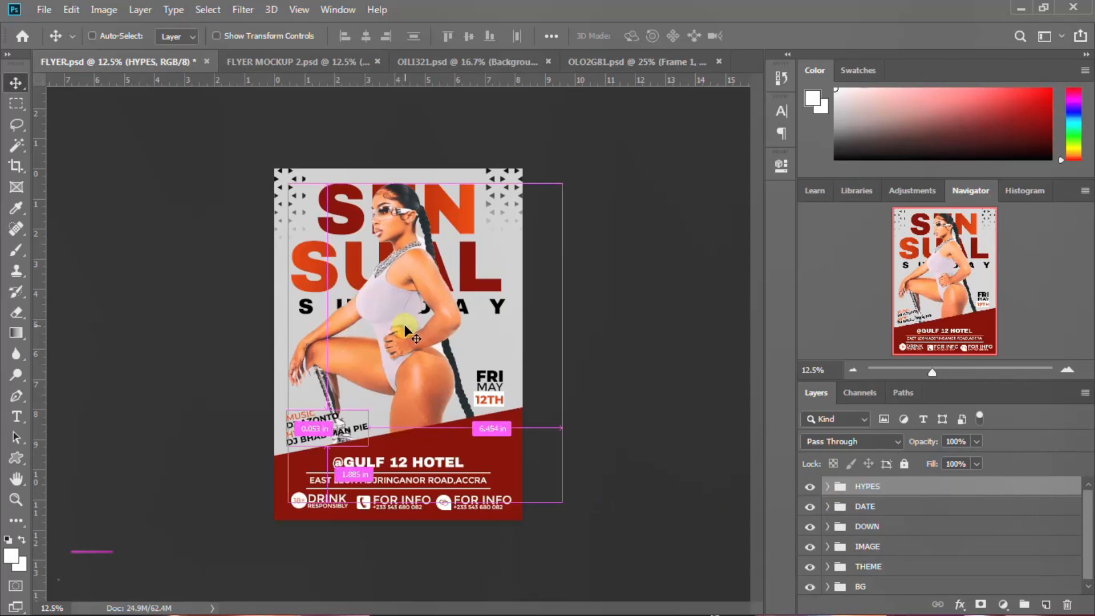
# Save the flyer under the new name FLYER 2 in Photoshop format, keeping its layers and Maximize Compatibility on
pyautogui.hotkey('ctrl', 'shift', 's')
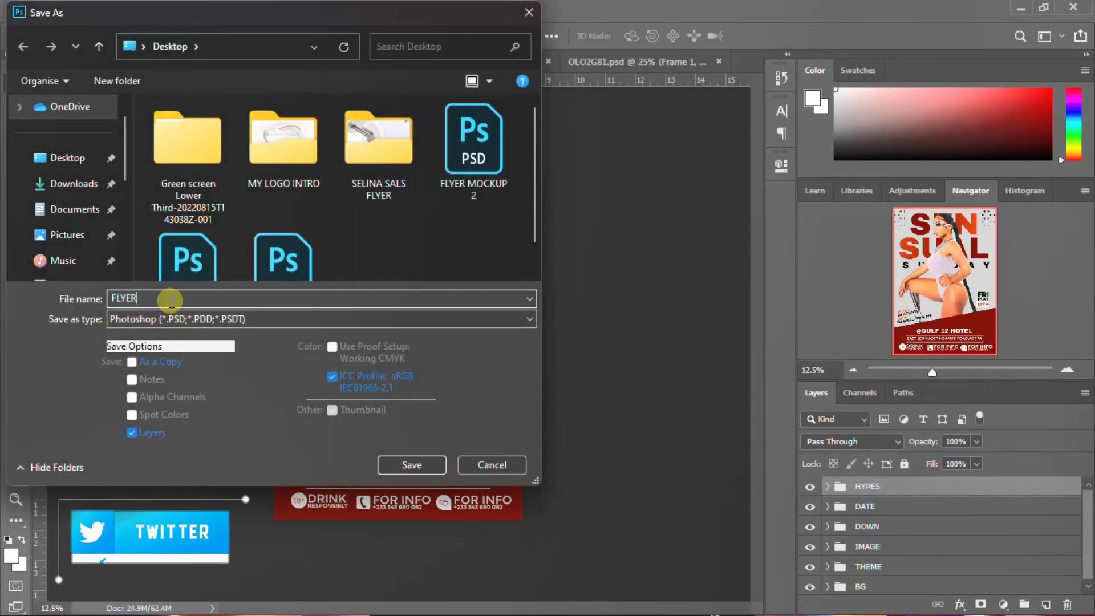
pyautogui.write('2')
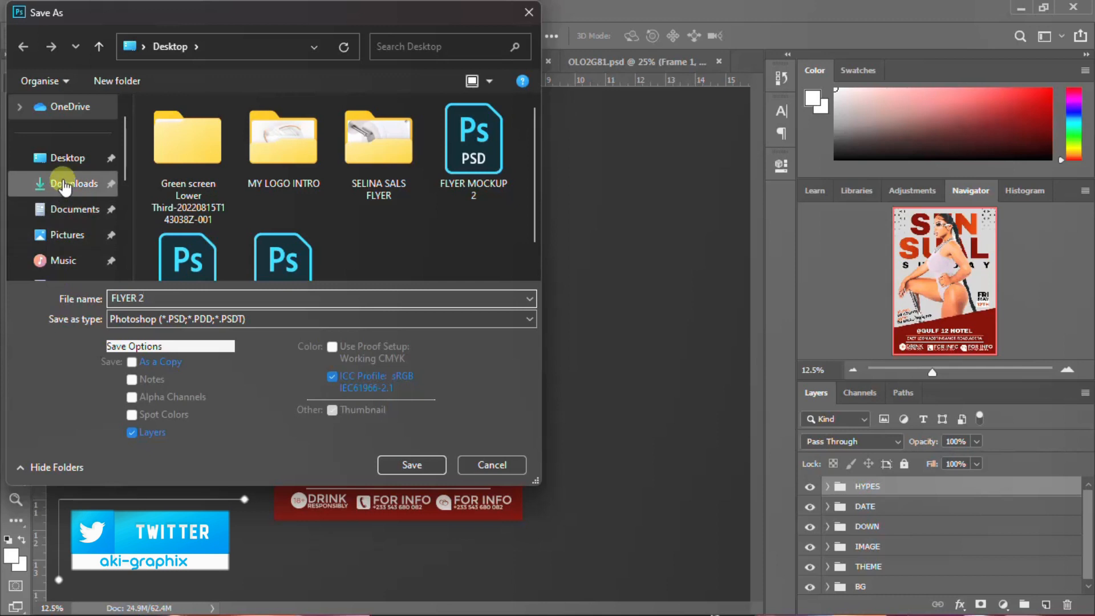
pyautogui.click(437, 463)
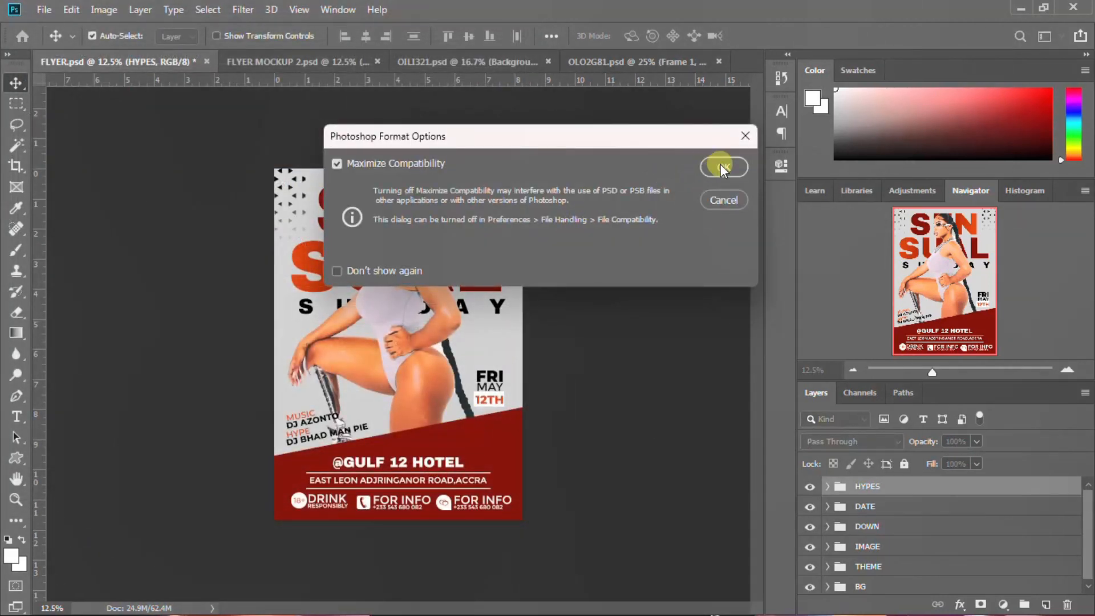
pyautogui.click(722, 167)
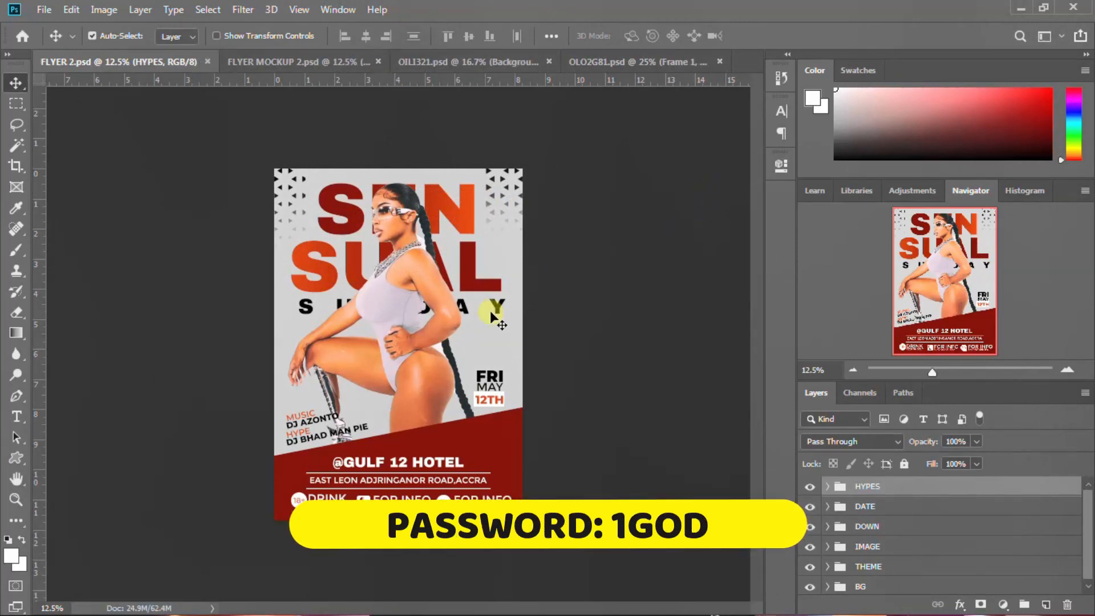
# Select the woman's photo layer on the flyer and collapse the IMAGE group that contains it
pyautogui.click(405, 342)
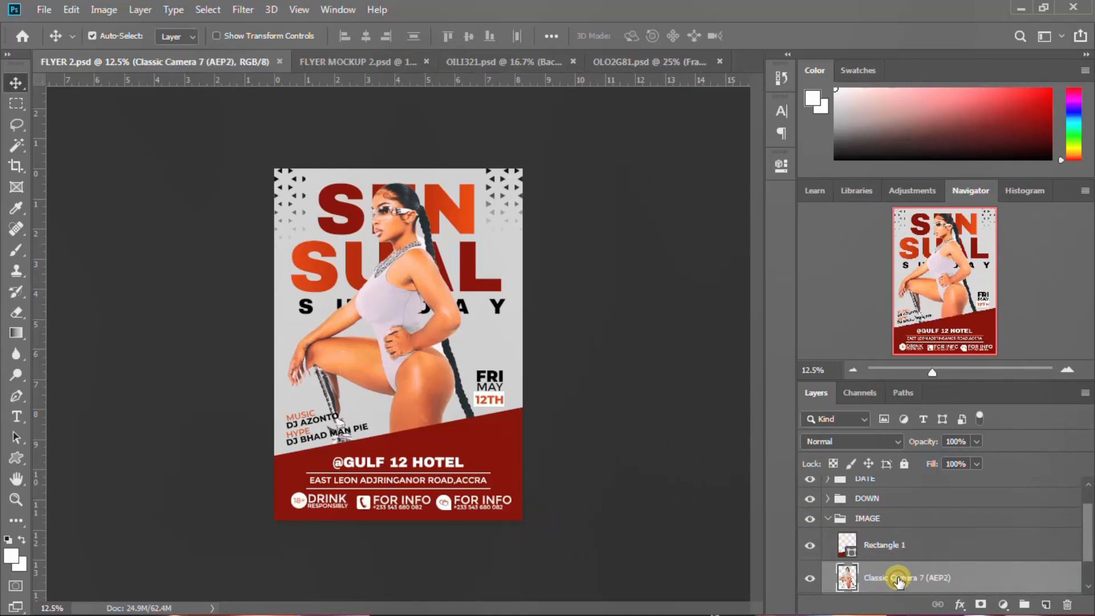
pyautogui.click(828, 520)
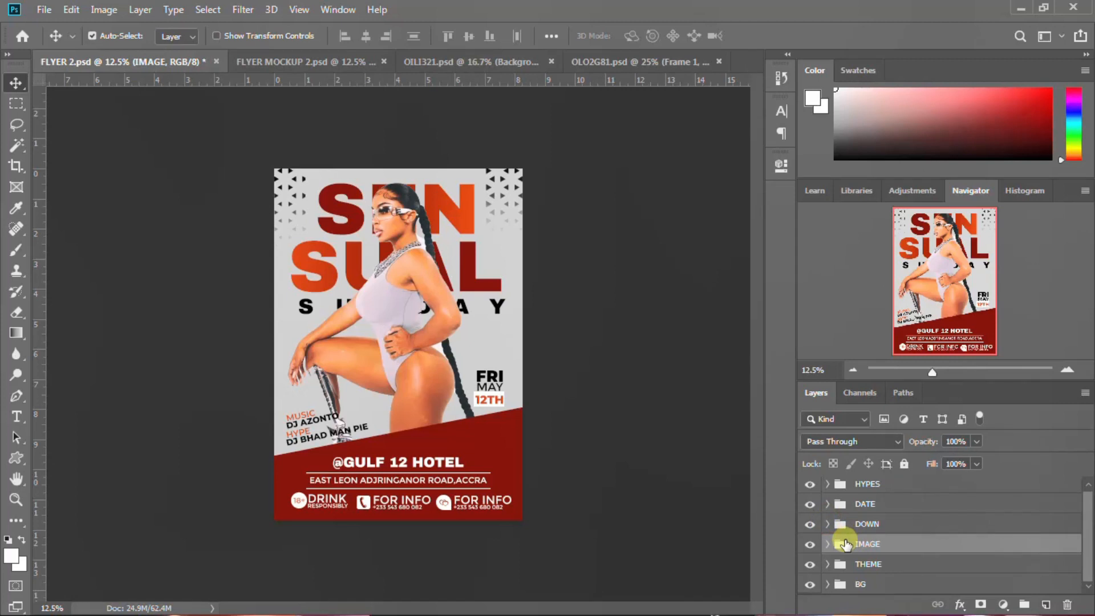